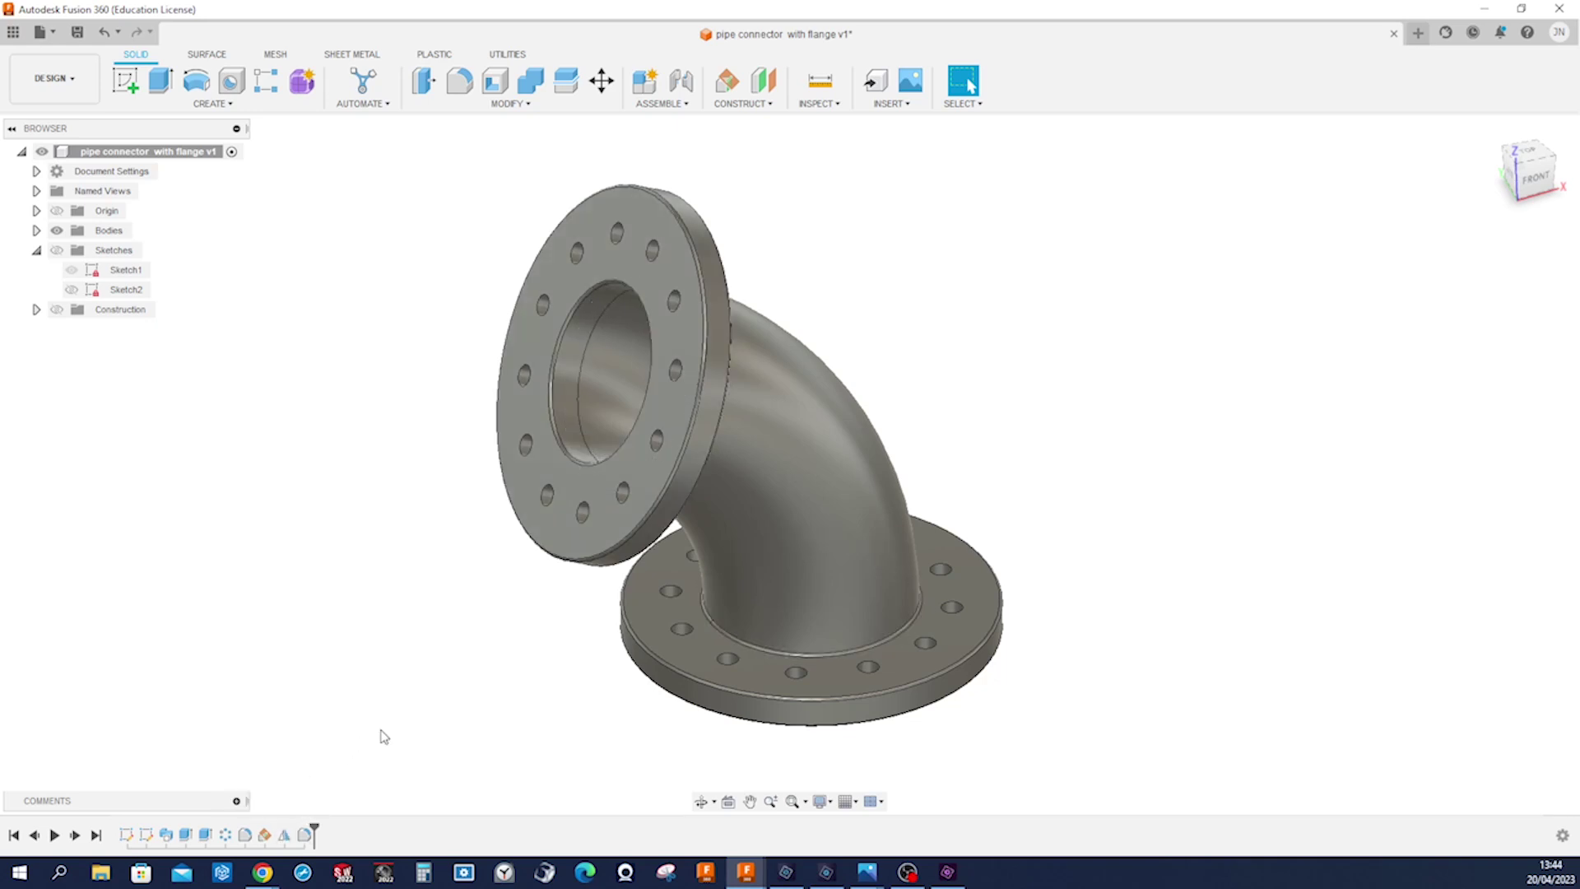
- View the pipey.png drawing of the 66° flanged pipe elbow maximized in Photos
click(866, 872)
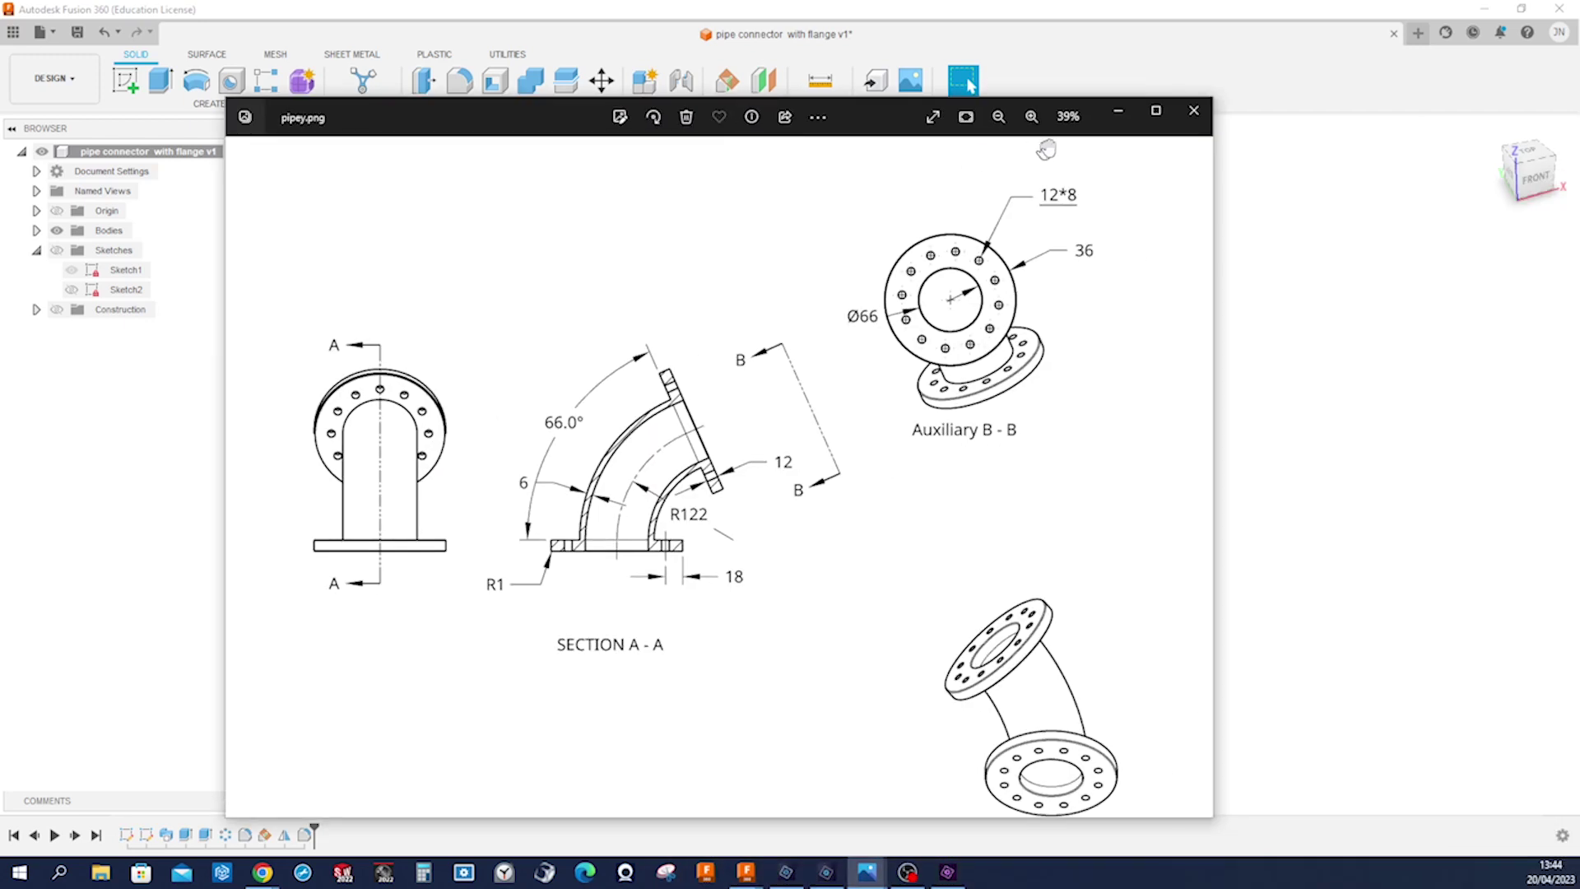
click(1156, 111)
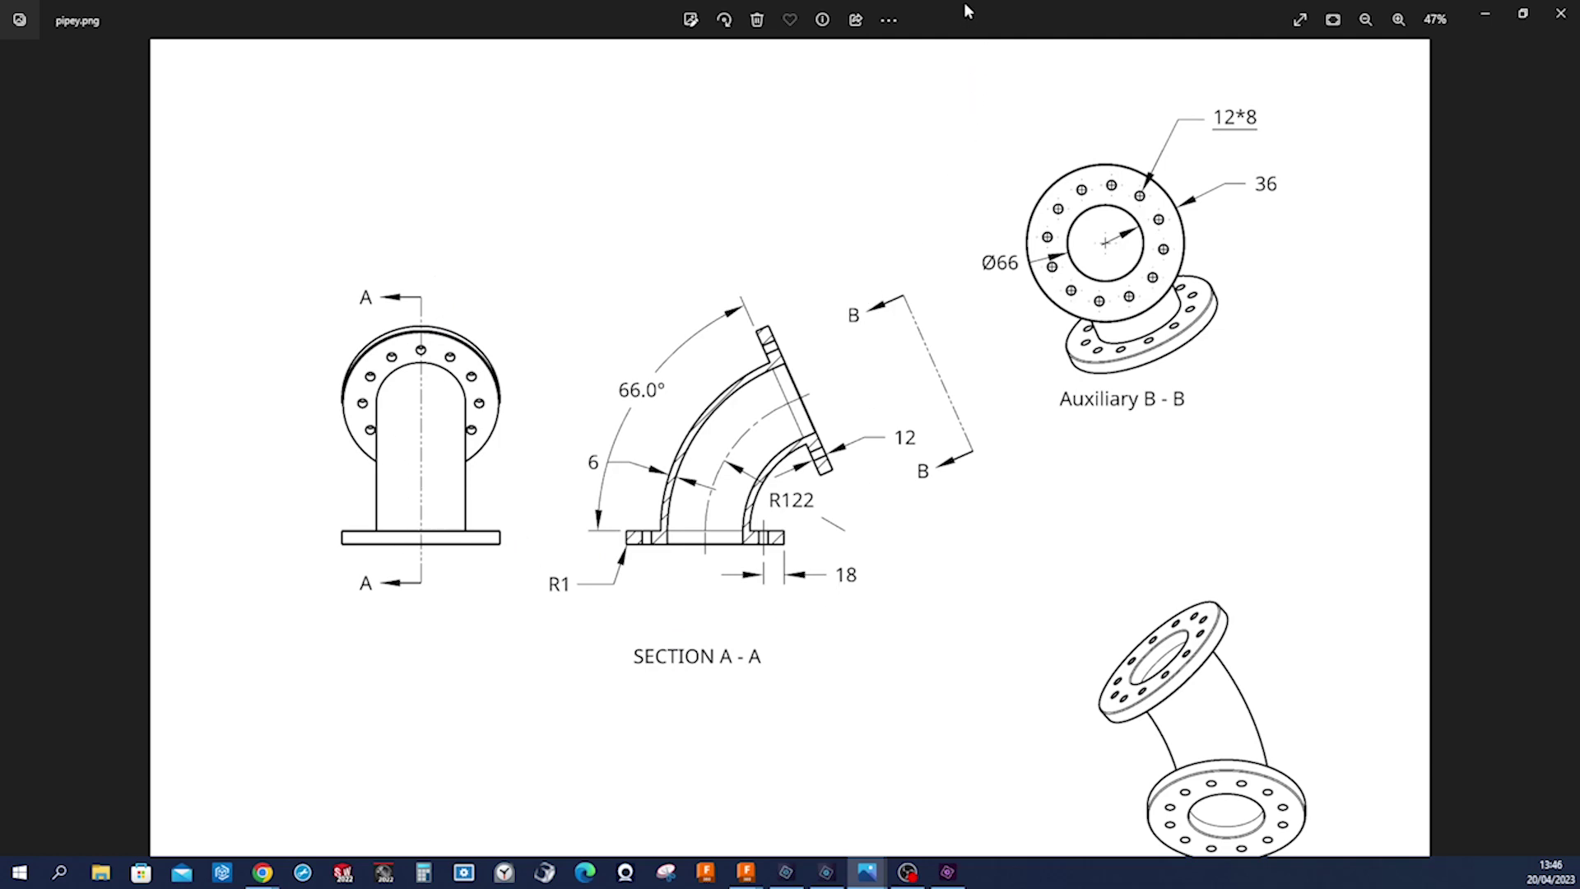
drag(965, 1, 793, 113)
- Start a new design and begin a sketch on the vertical origin plane
key(super+Down)
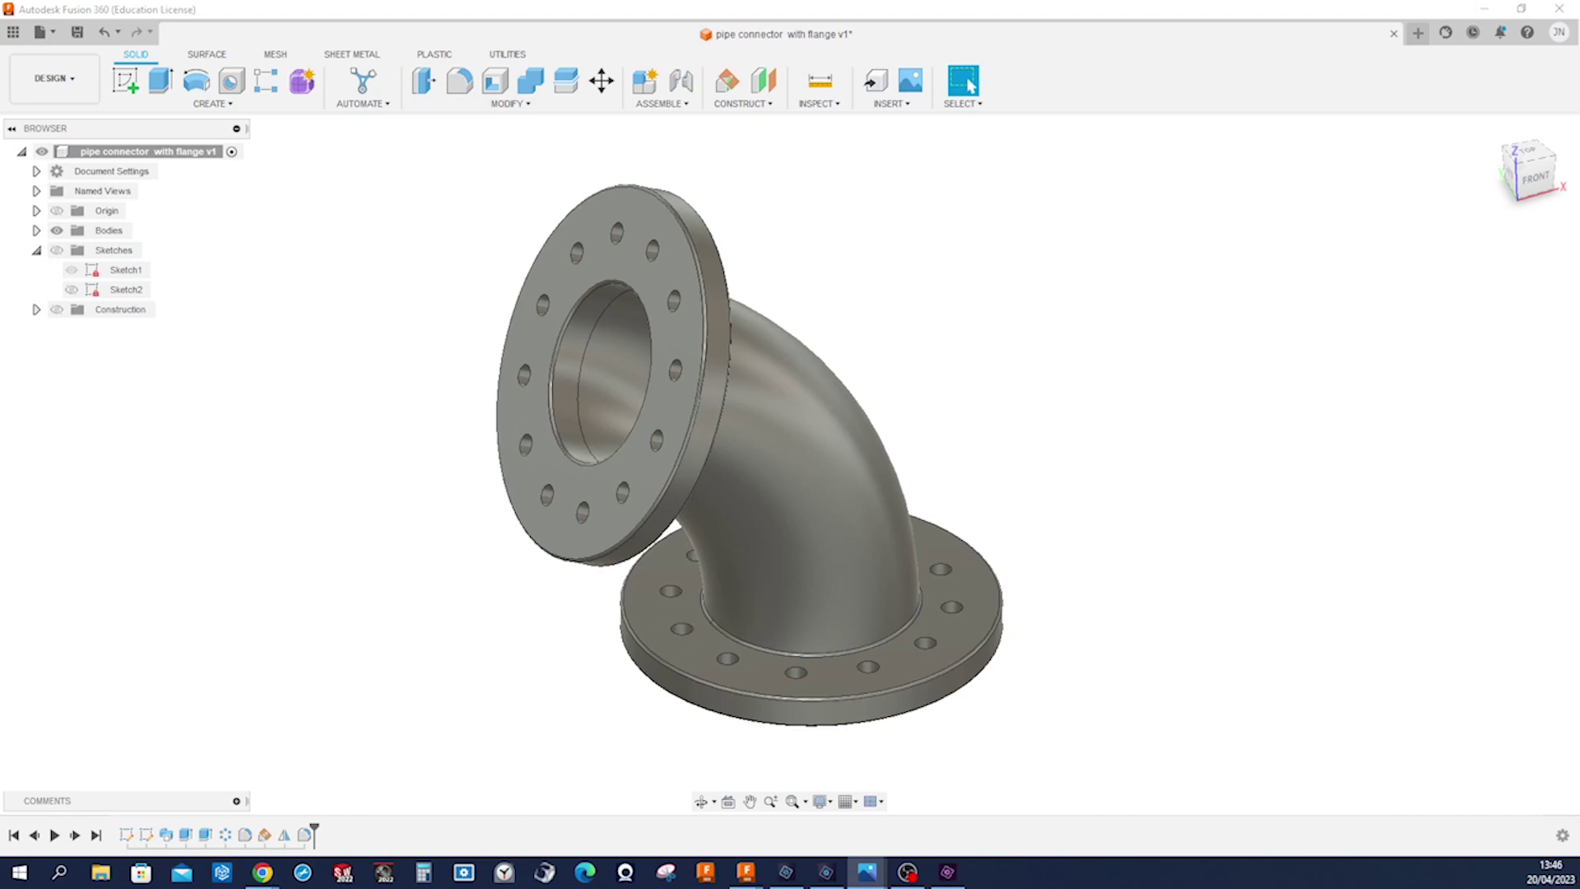
key(ctrl+n)
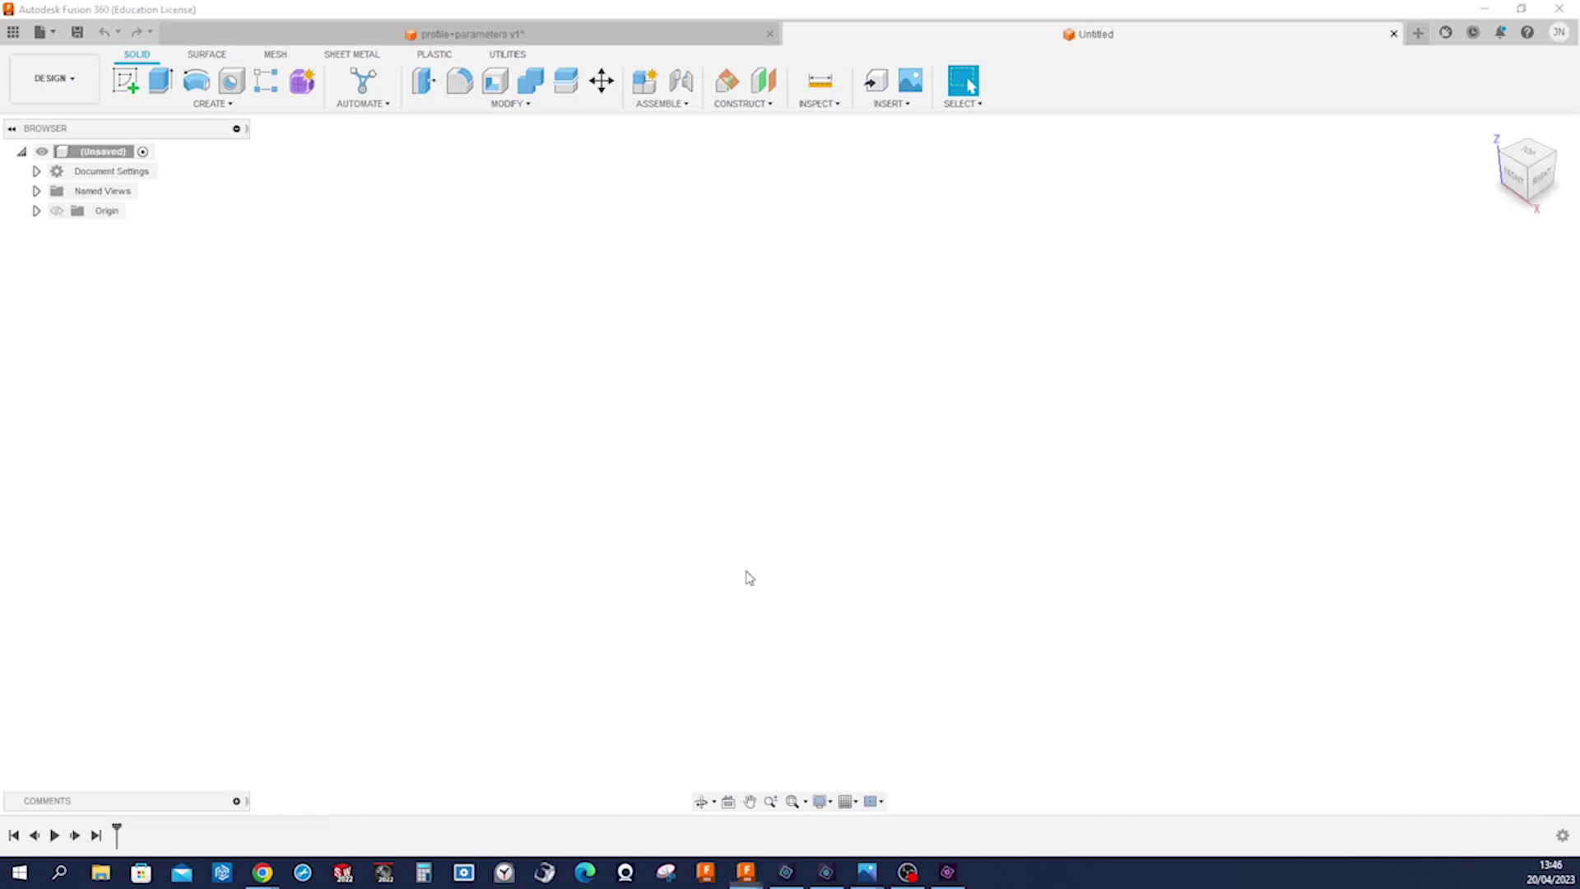
key(s)
click(808, 609)
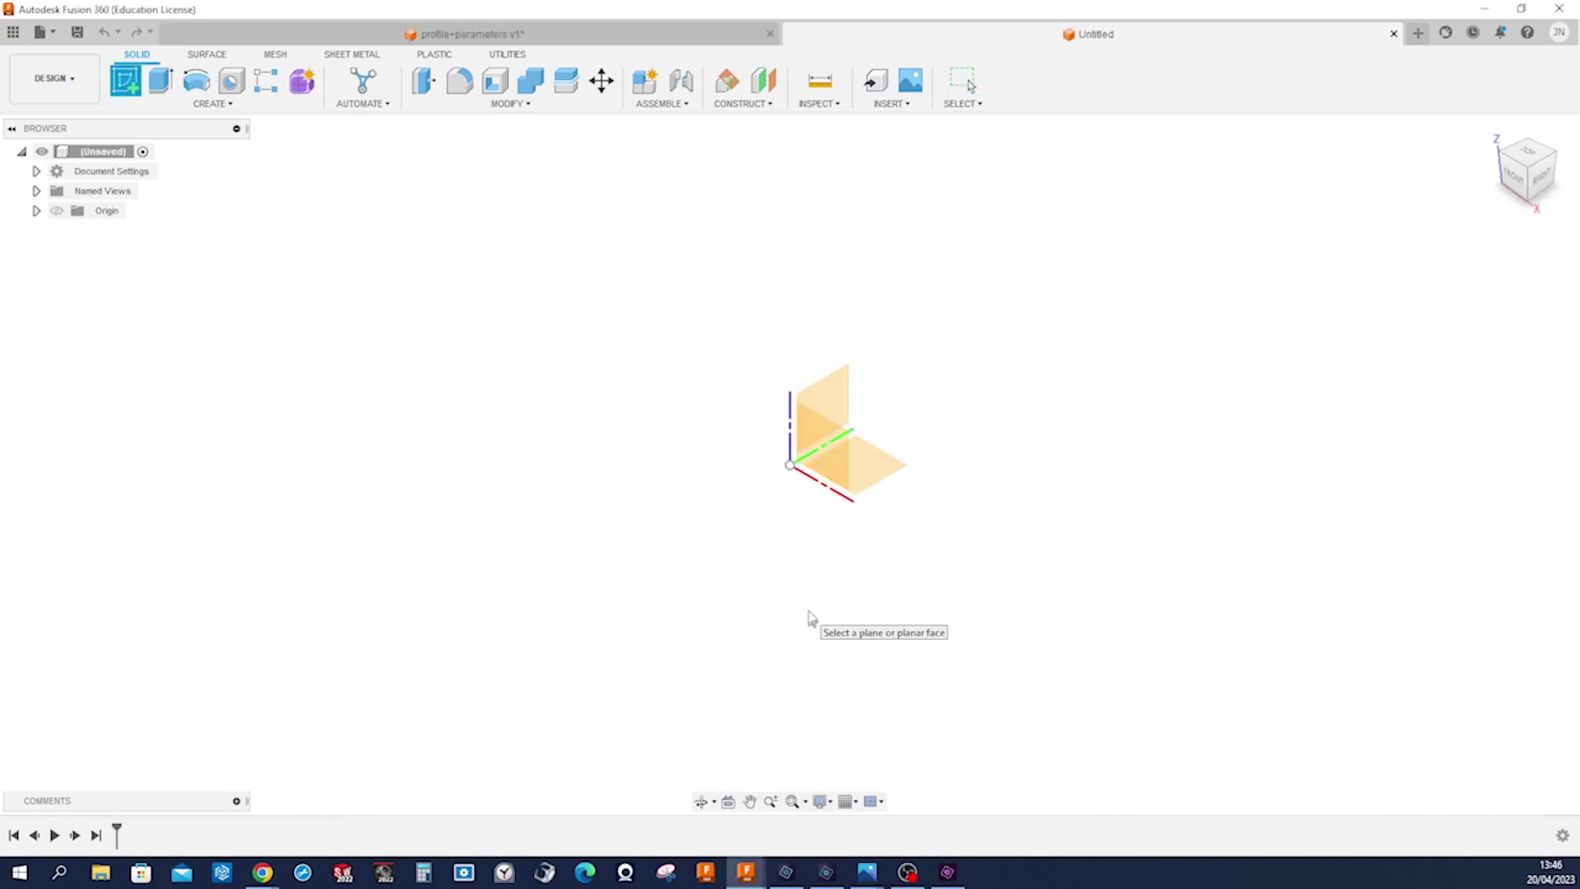
click(831, 397)
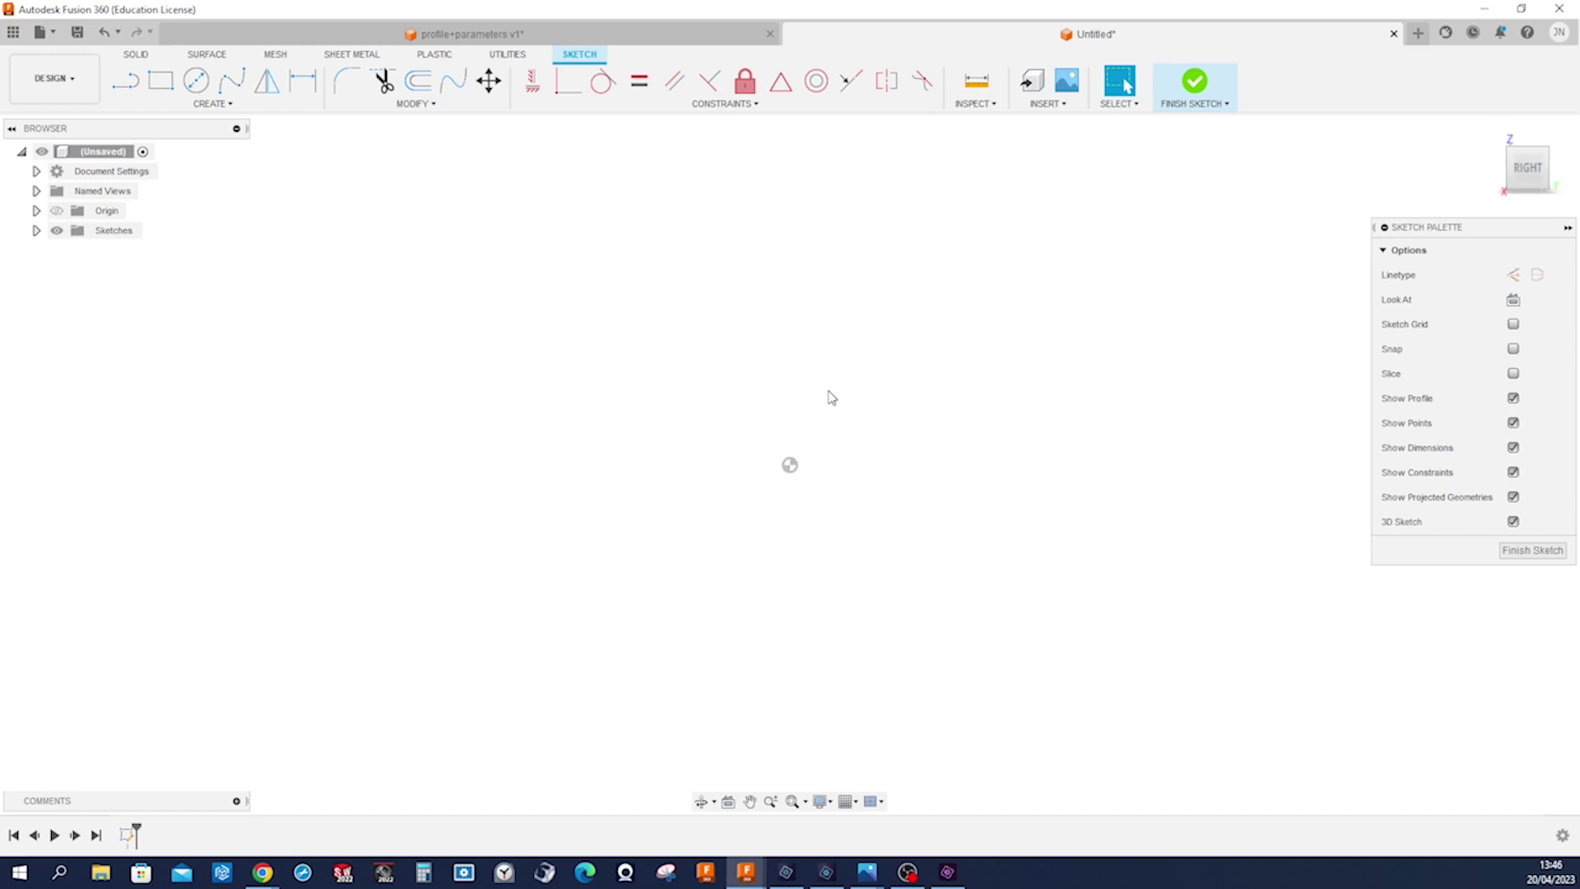
- Draw a center-point arc centred on the origin
key(s)
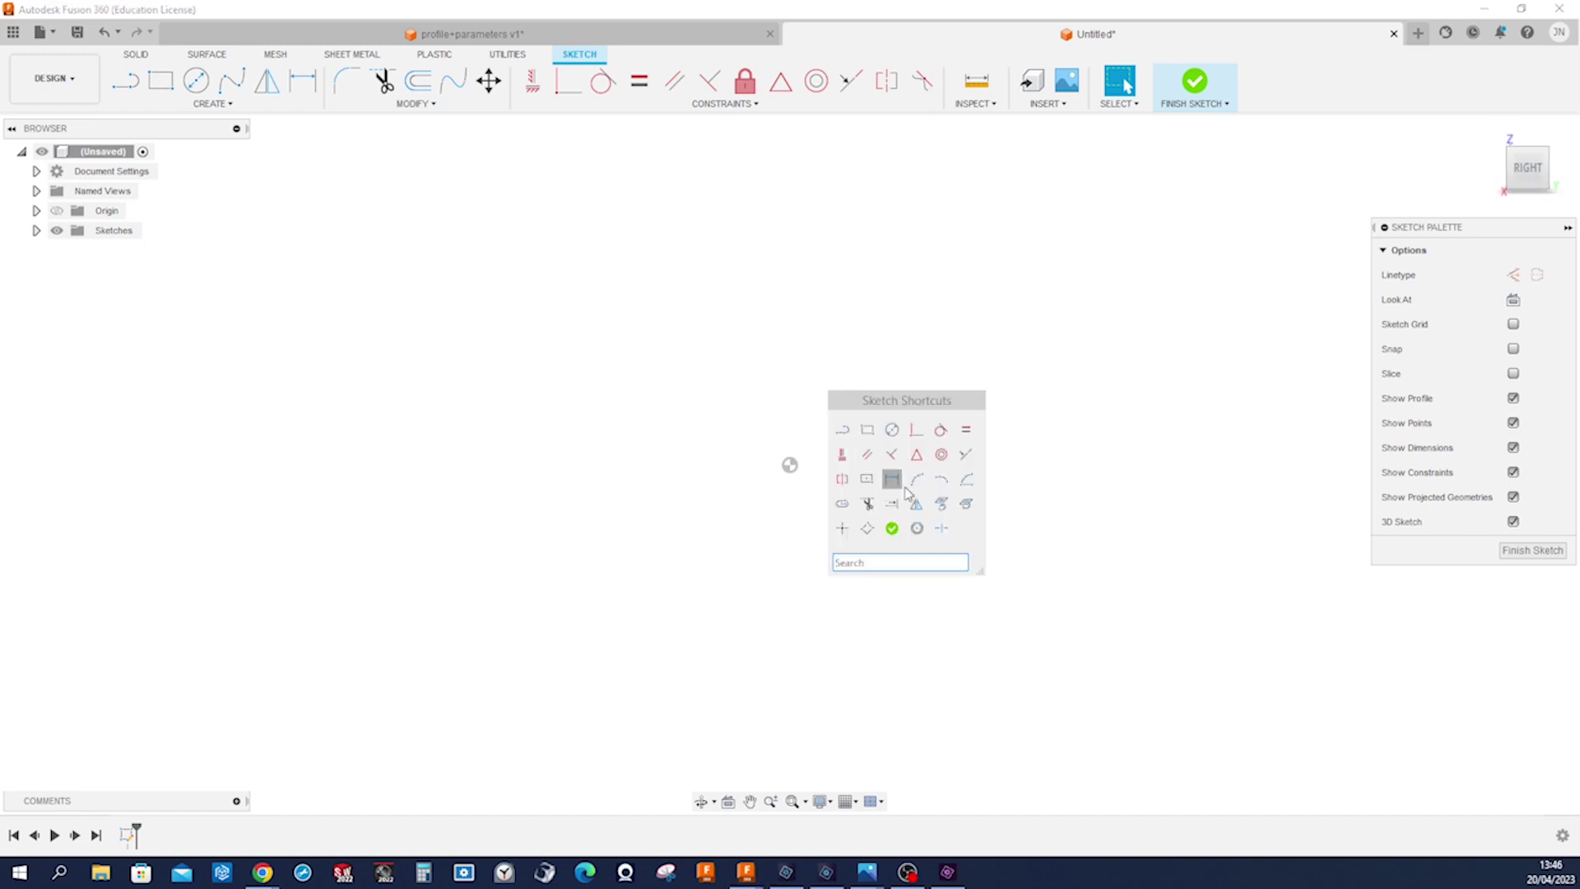
click(966, 480)
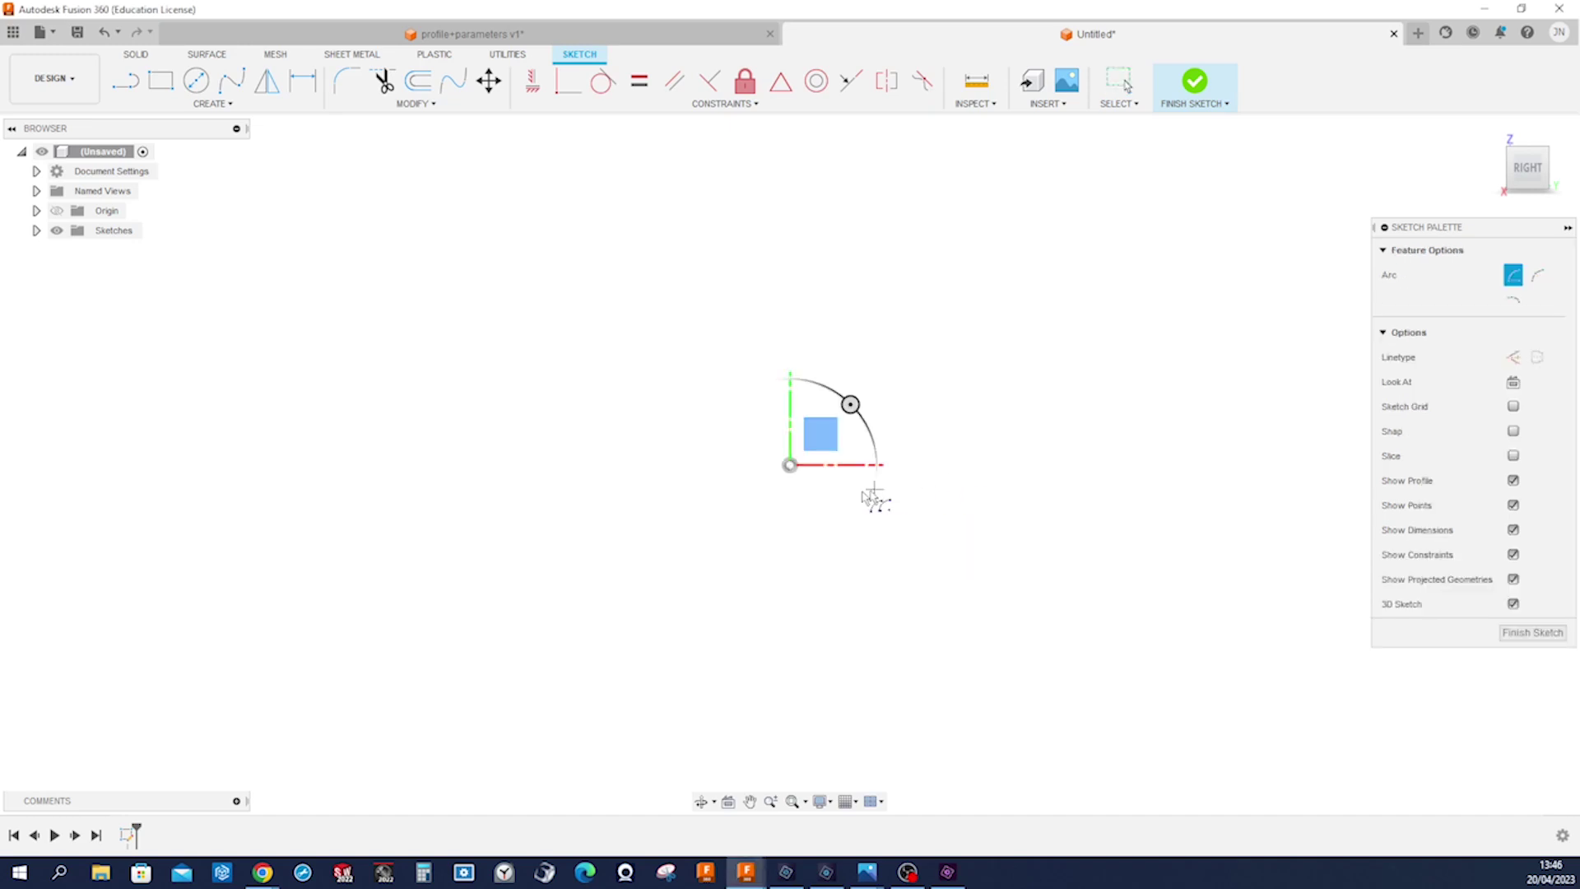
click(789, 466)
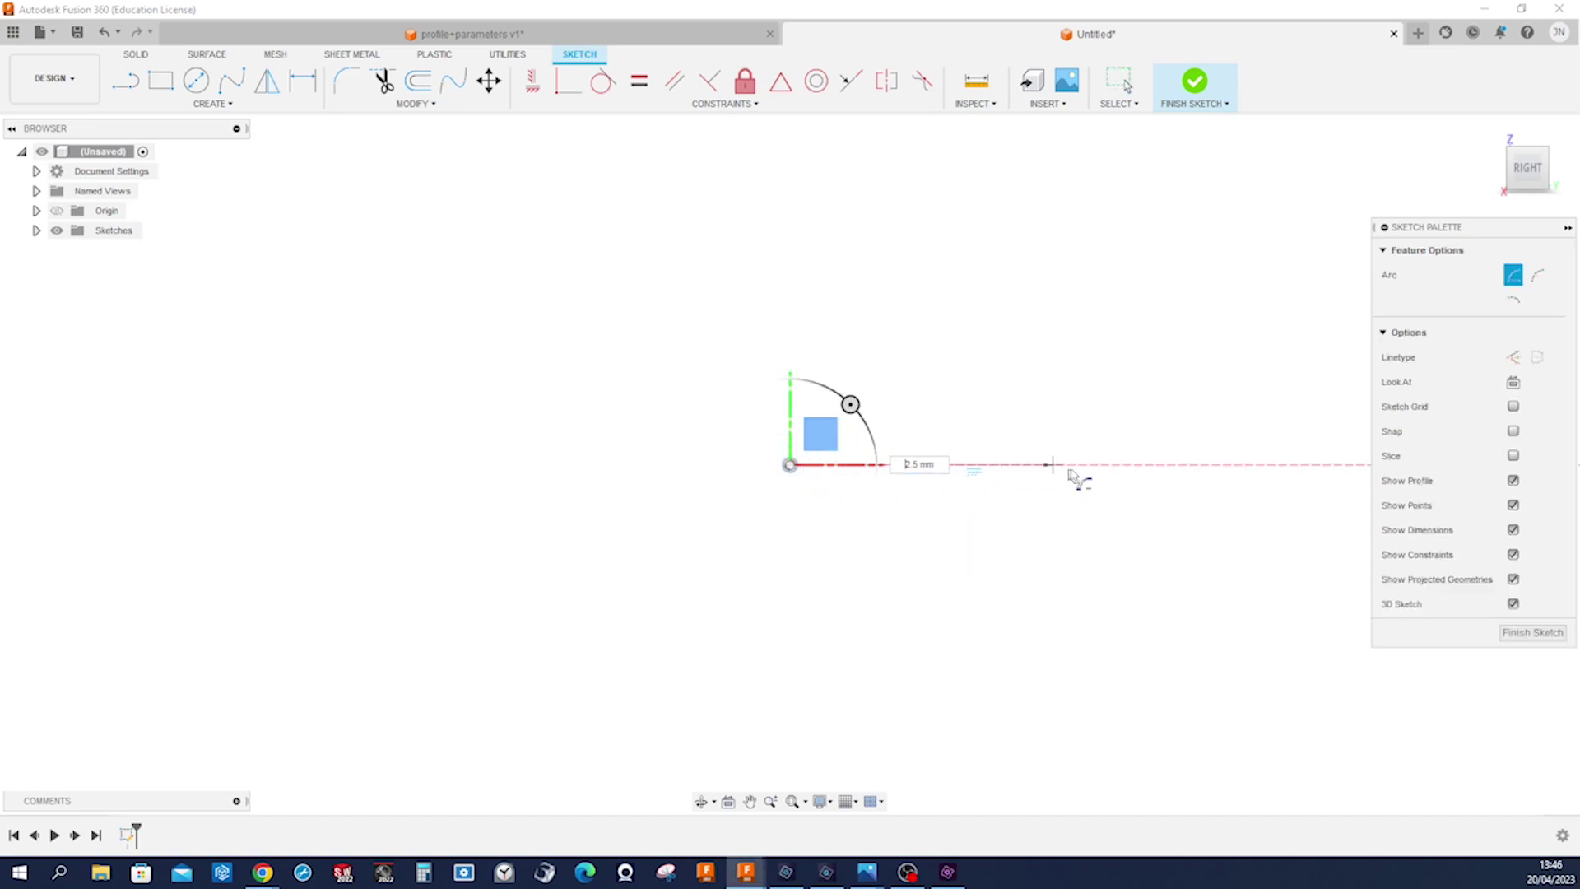
click(1116, 465)
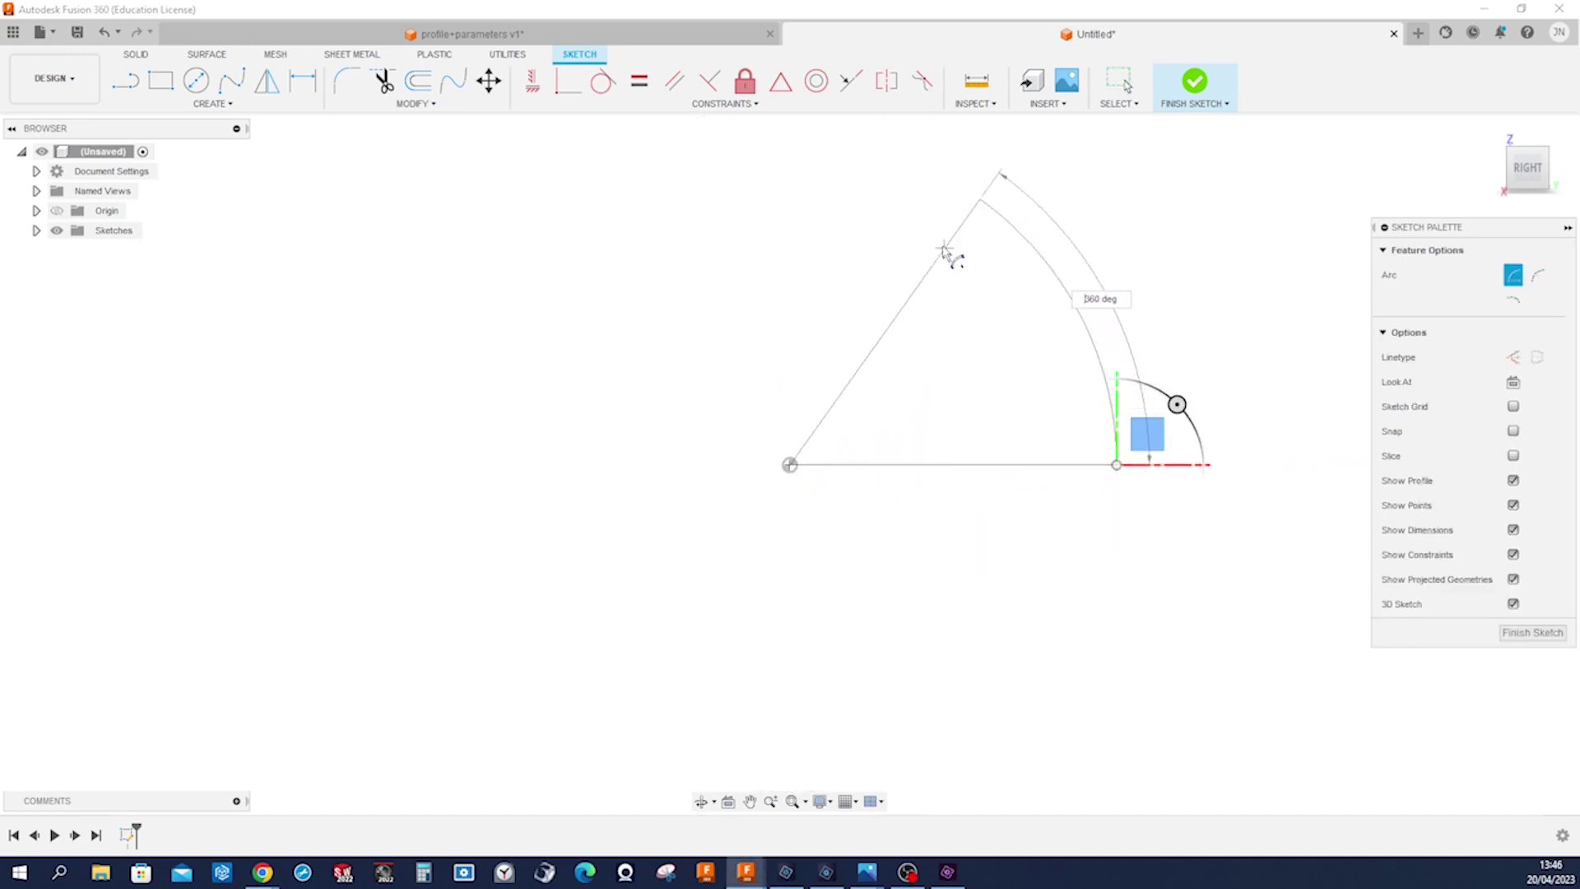
click(925, 240)
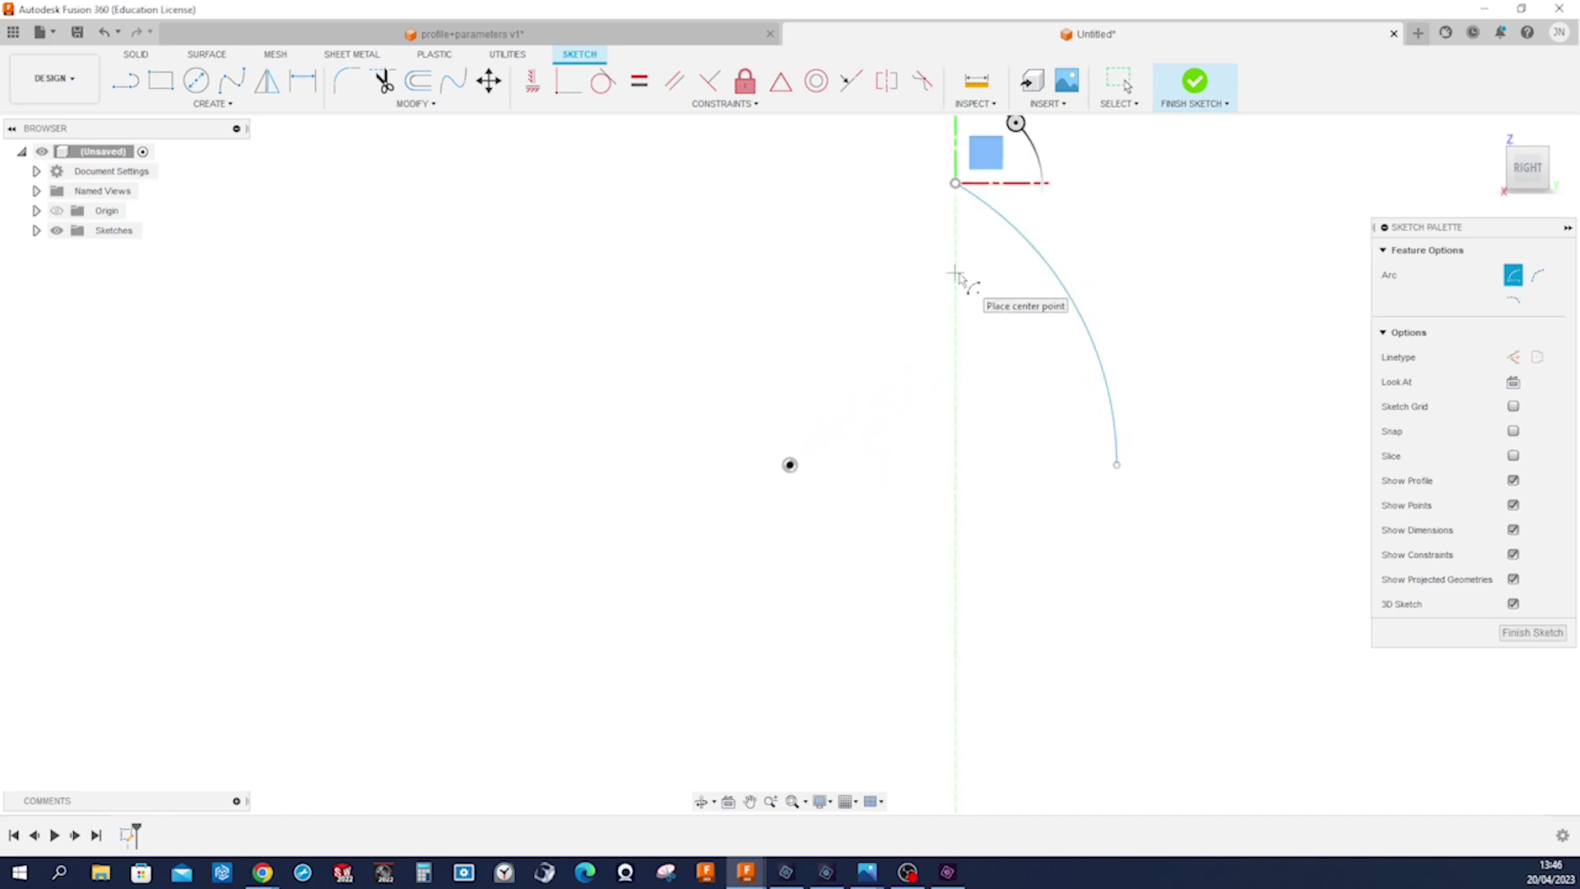
key(Escape)
- Close the arc with two radial lines to the origin and add a line to its midpoint
key(l)
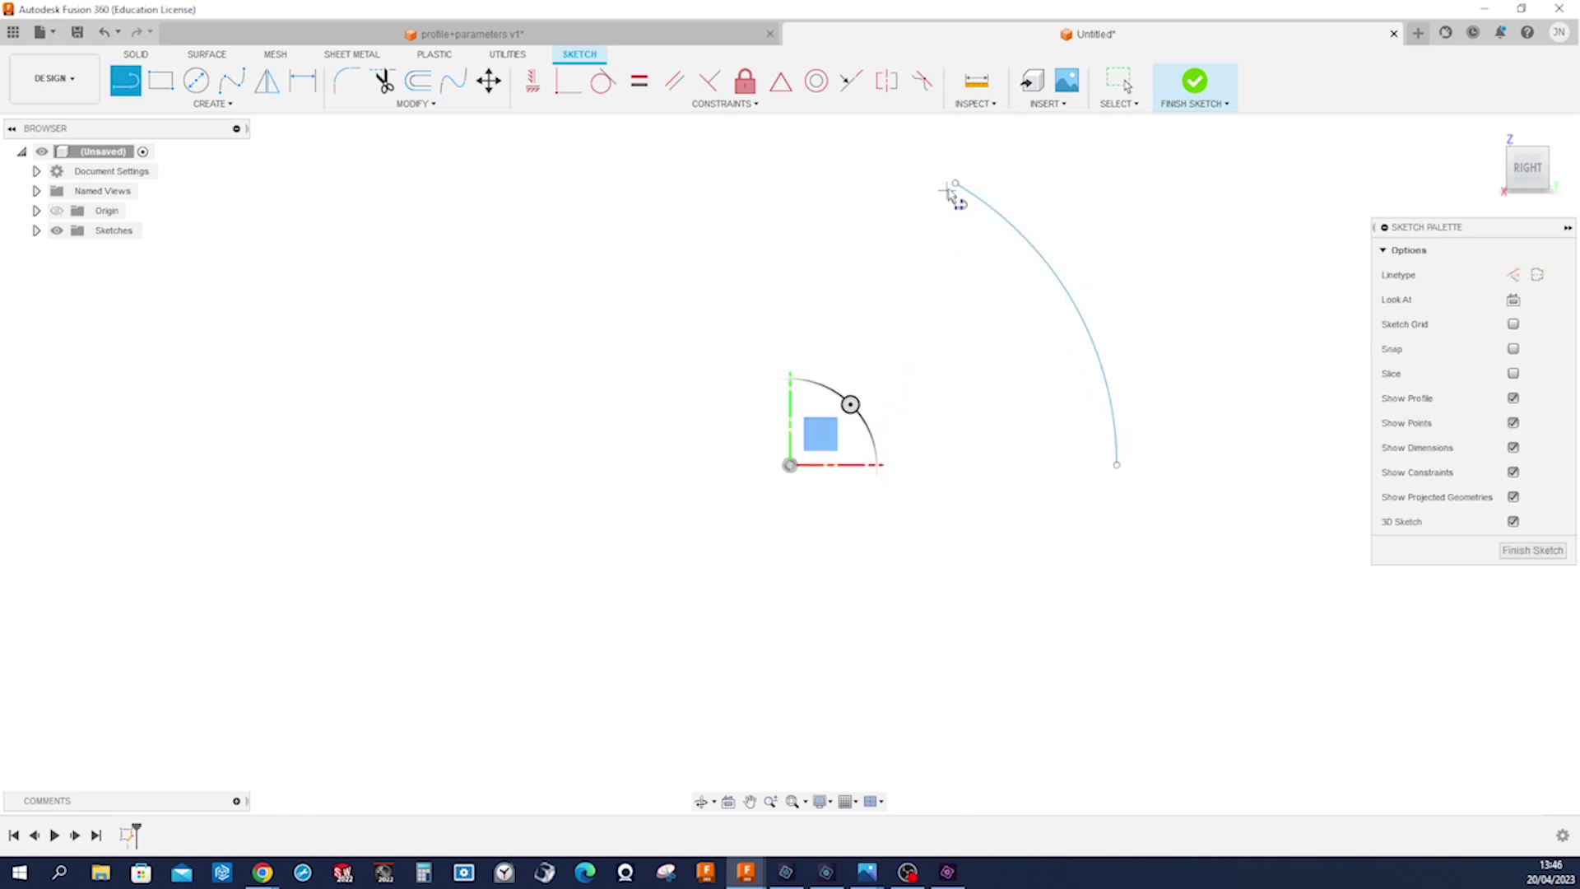
click(954, 184)
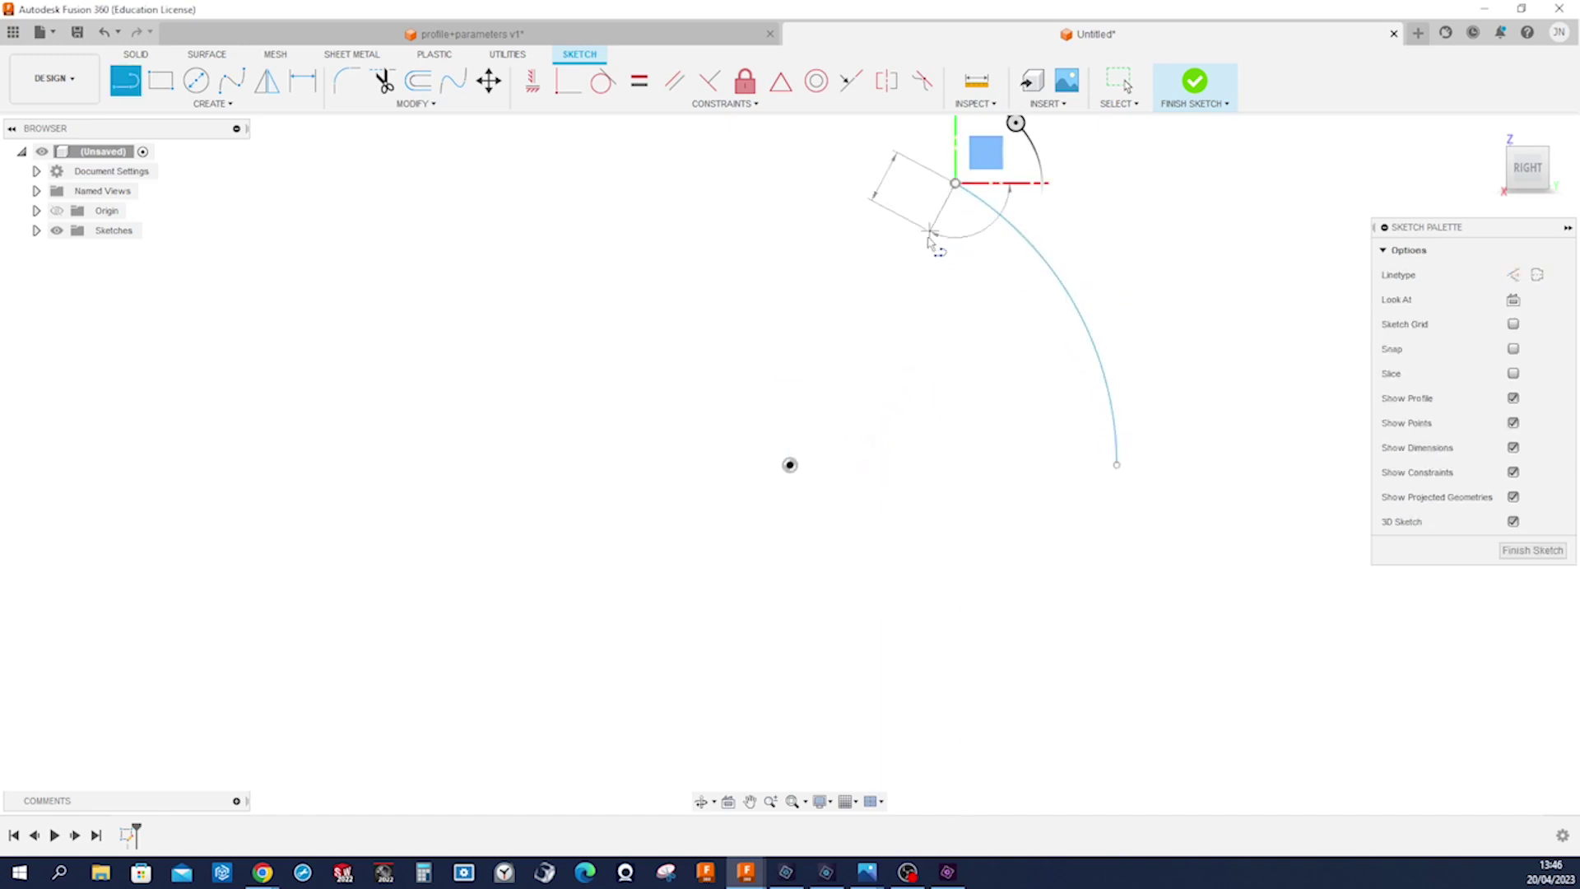
click(790, 465)
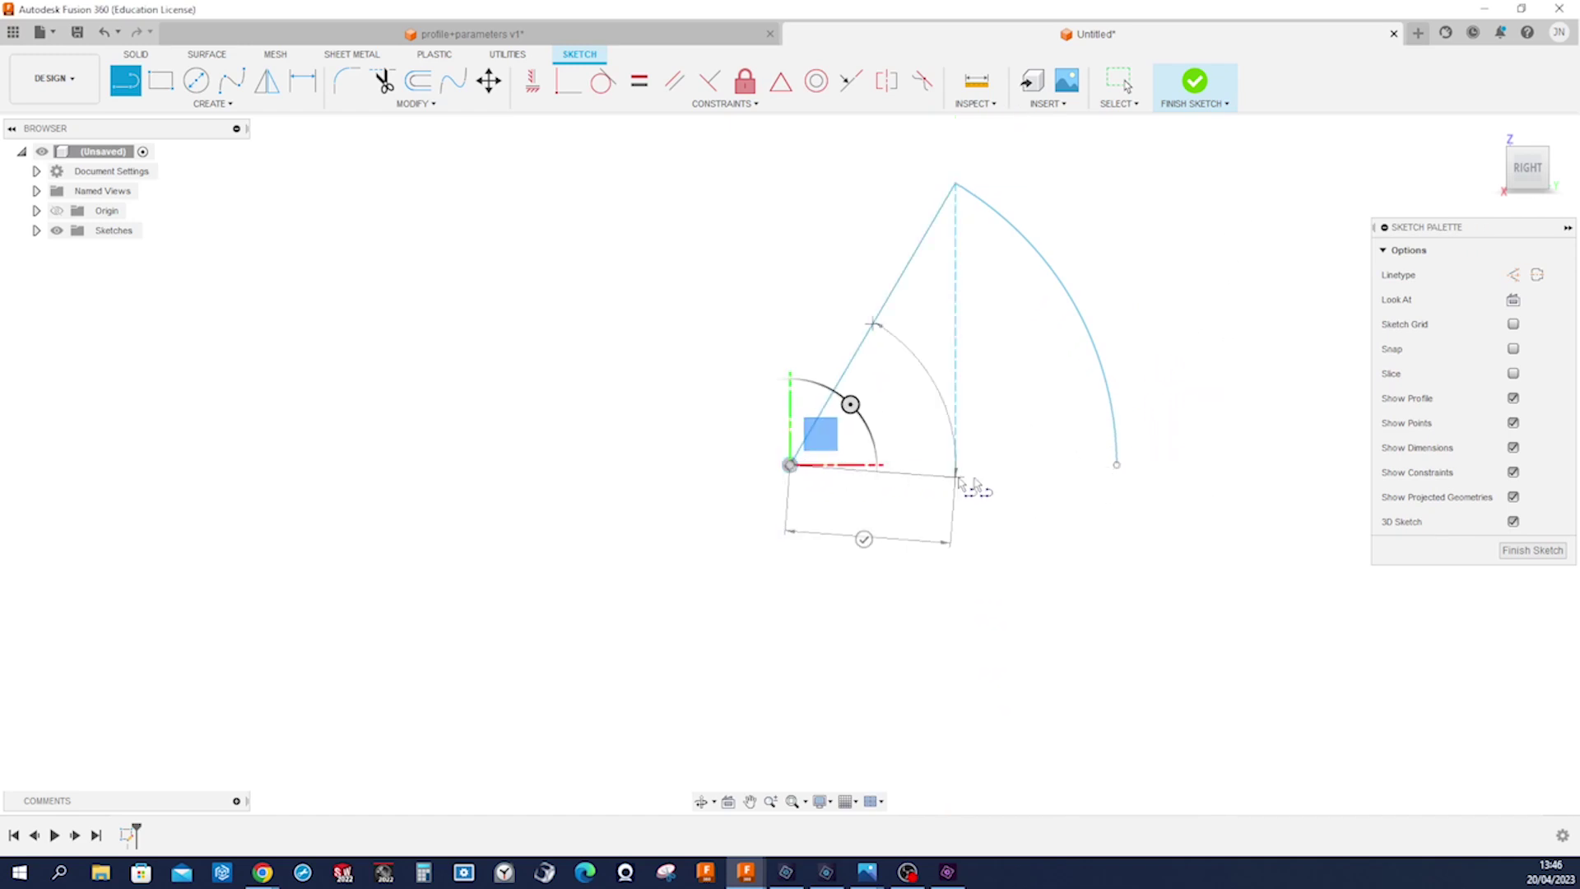
click(1116, 465)
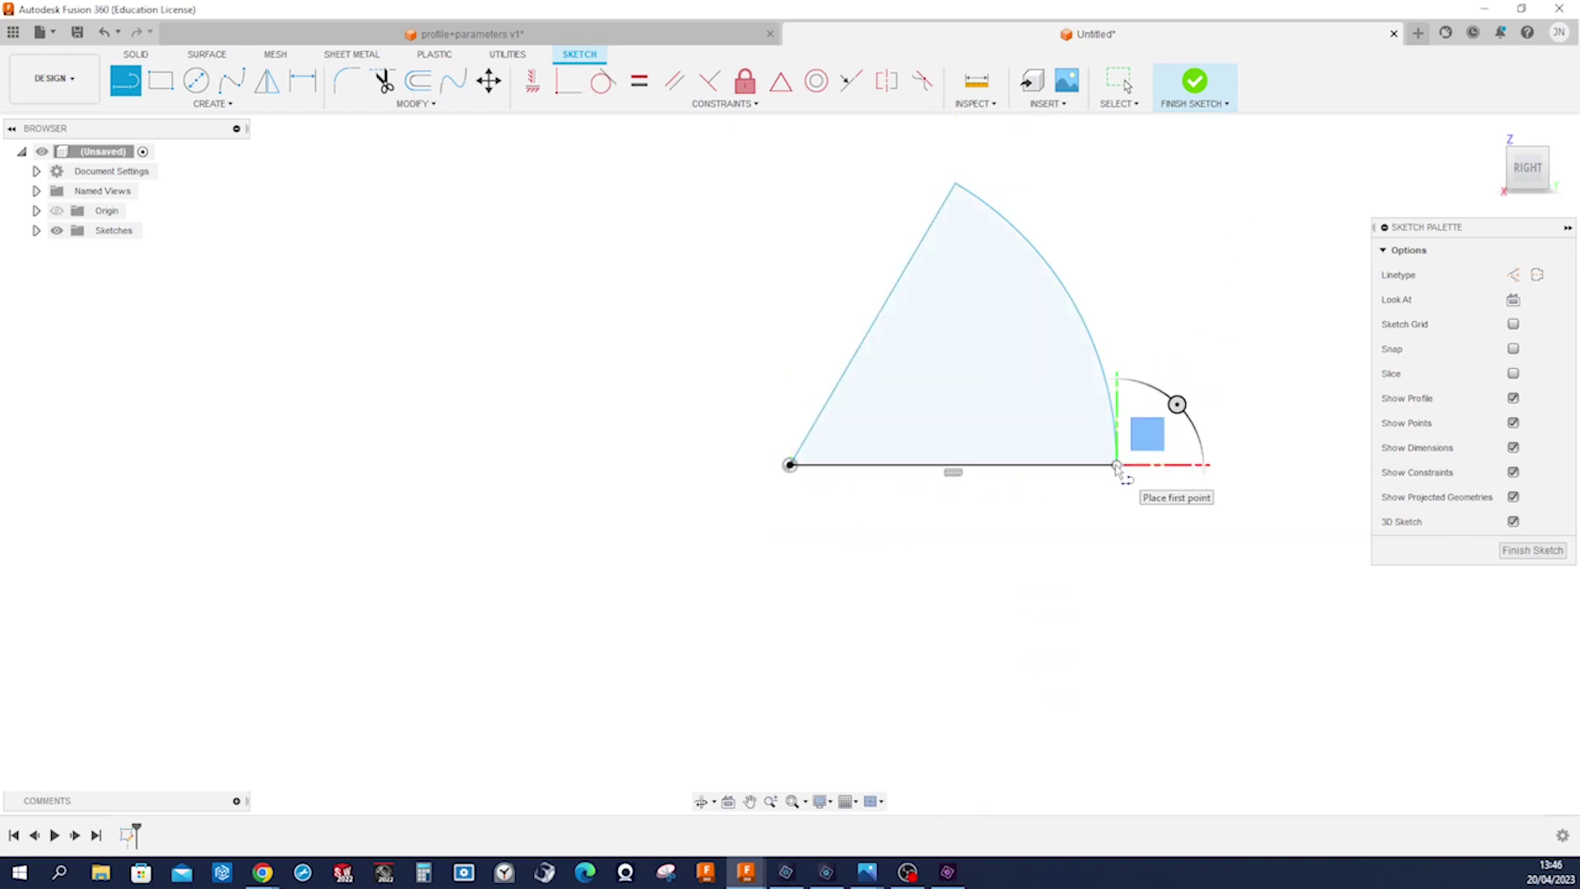
click(791, 463)
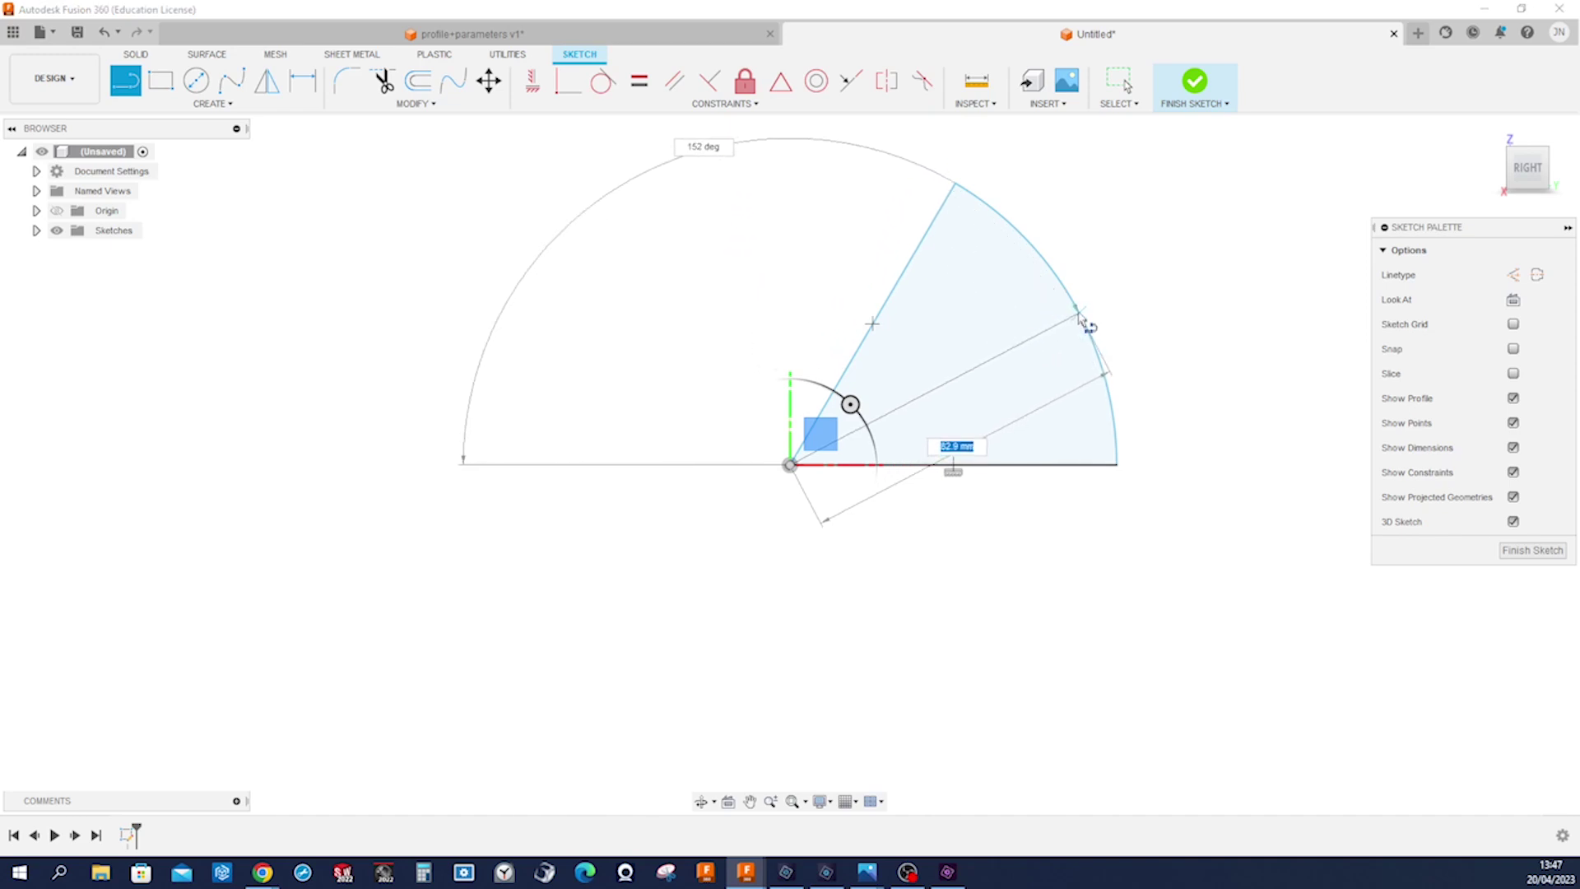
click(1074, 304)
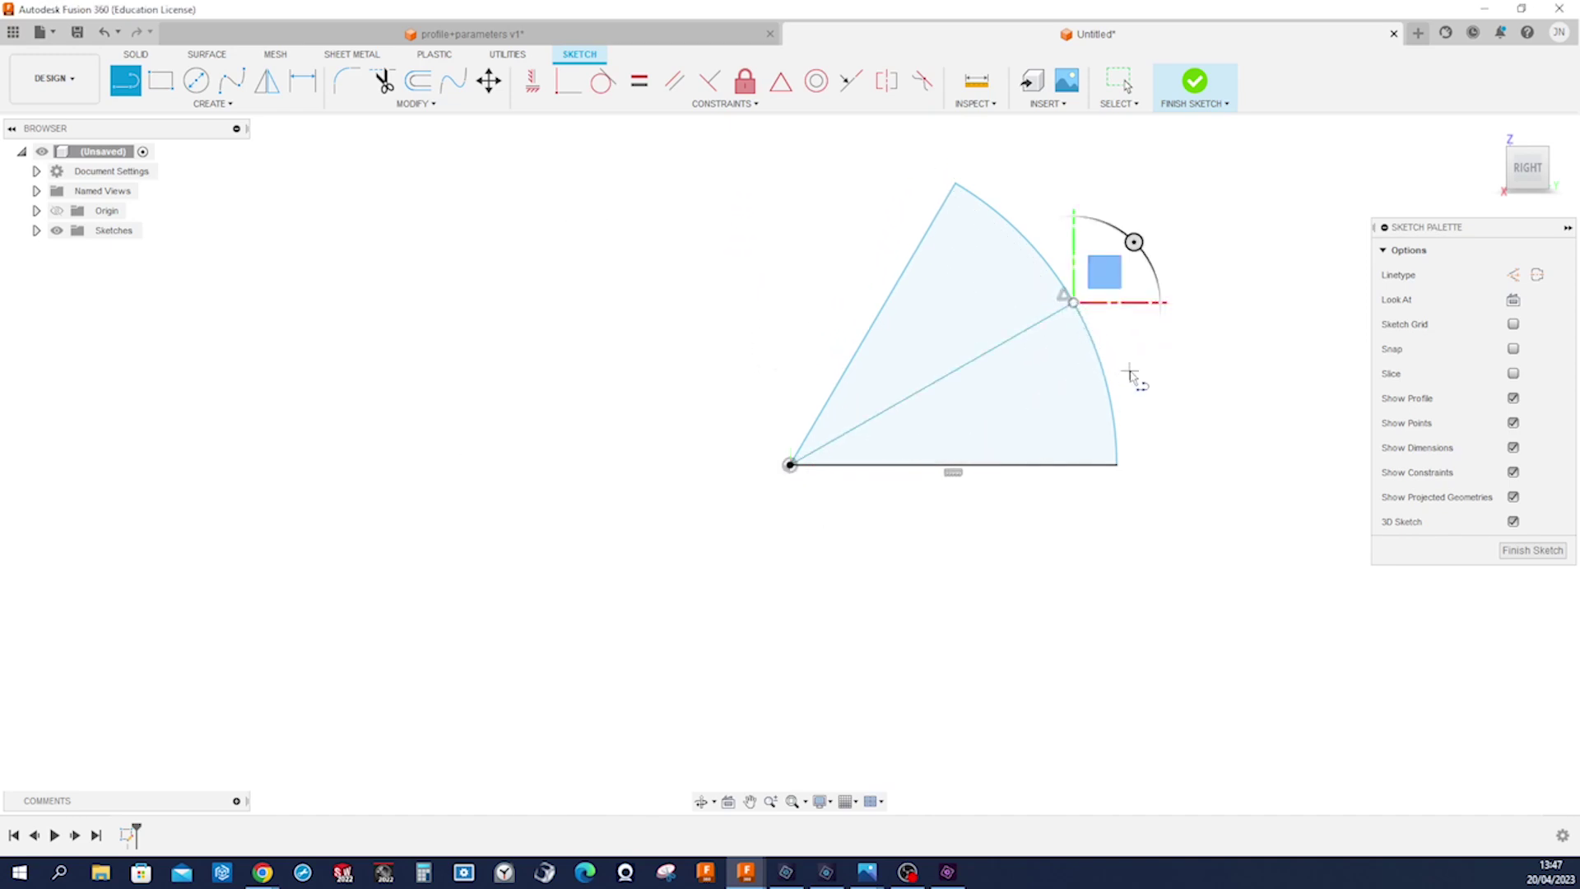
key(Escape)
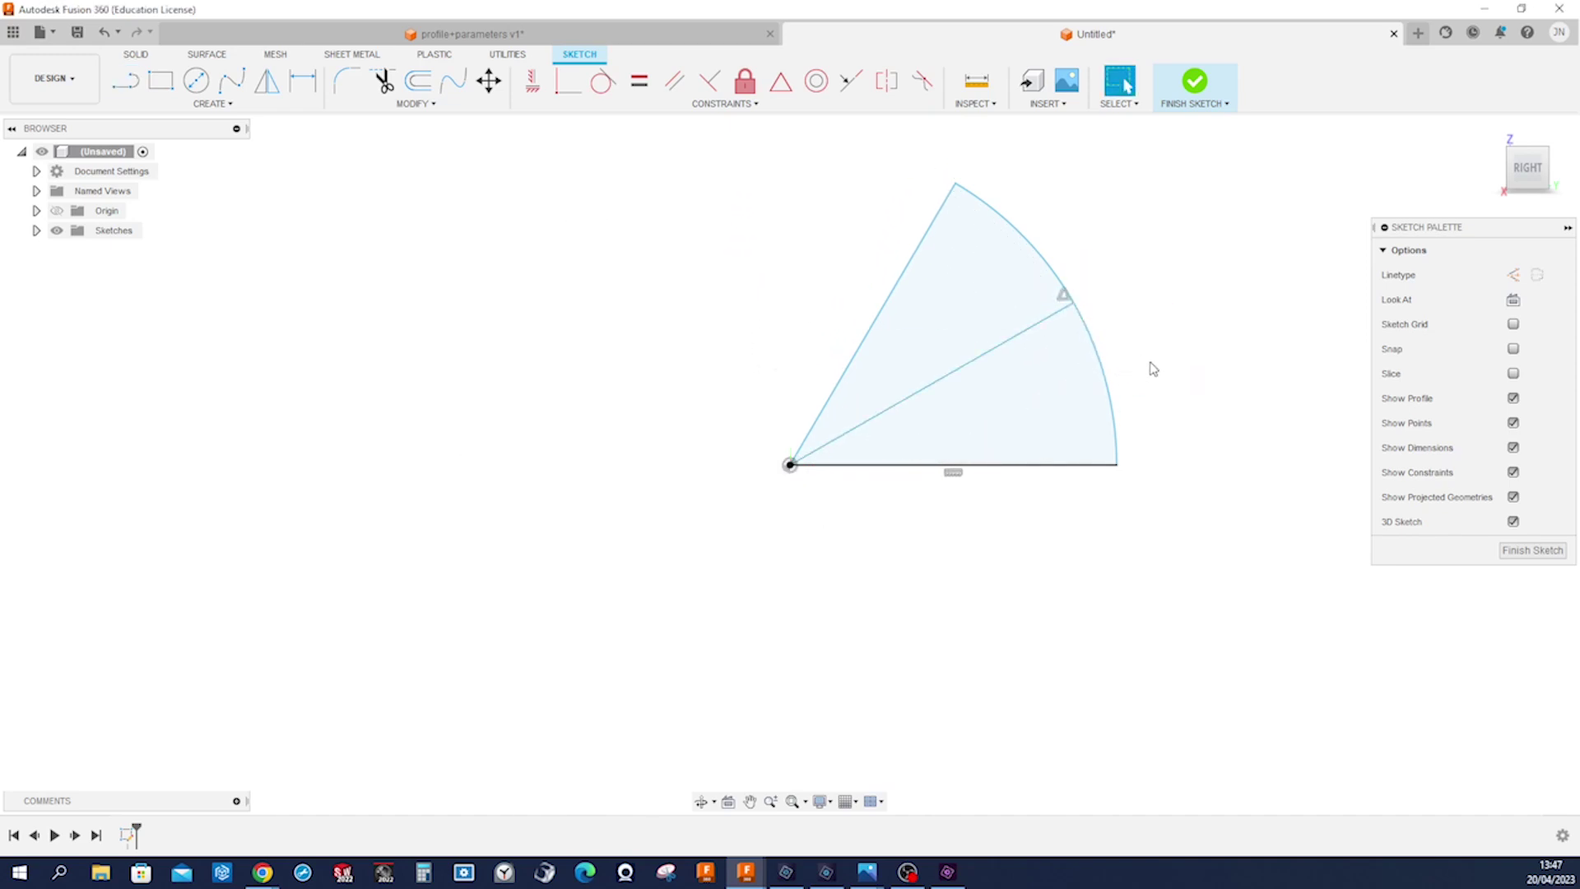
drag(1014, 528, 838, 316)
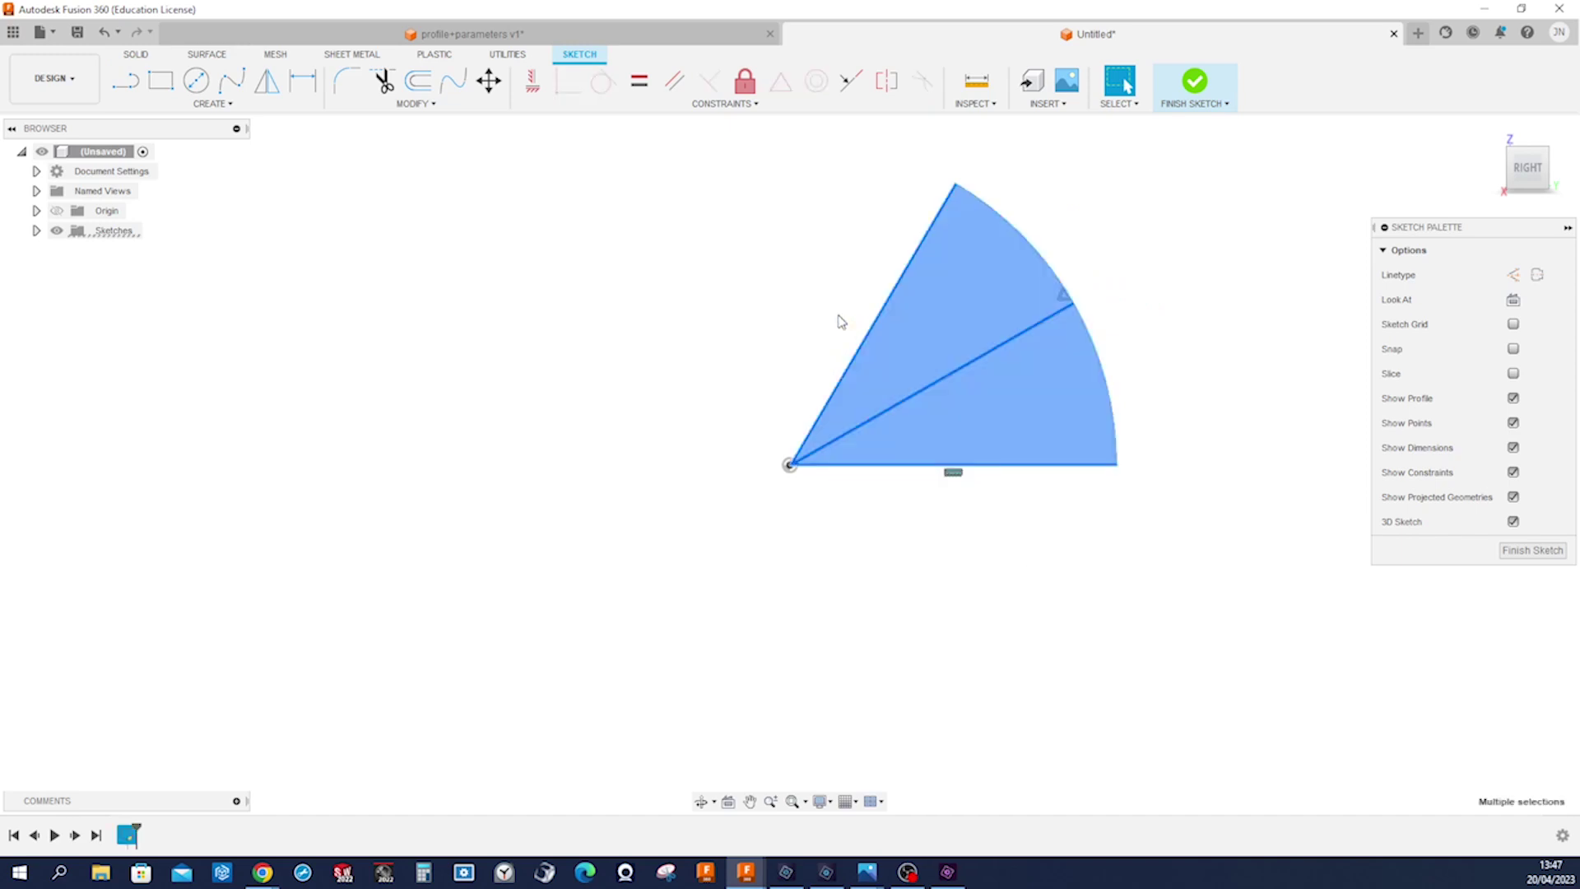
- Make the straight lines construction geometry and dimension the sector angle to 66°
key(x)
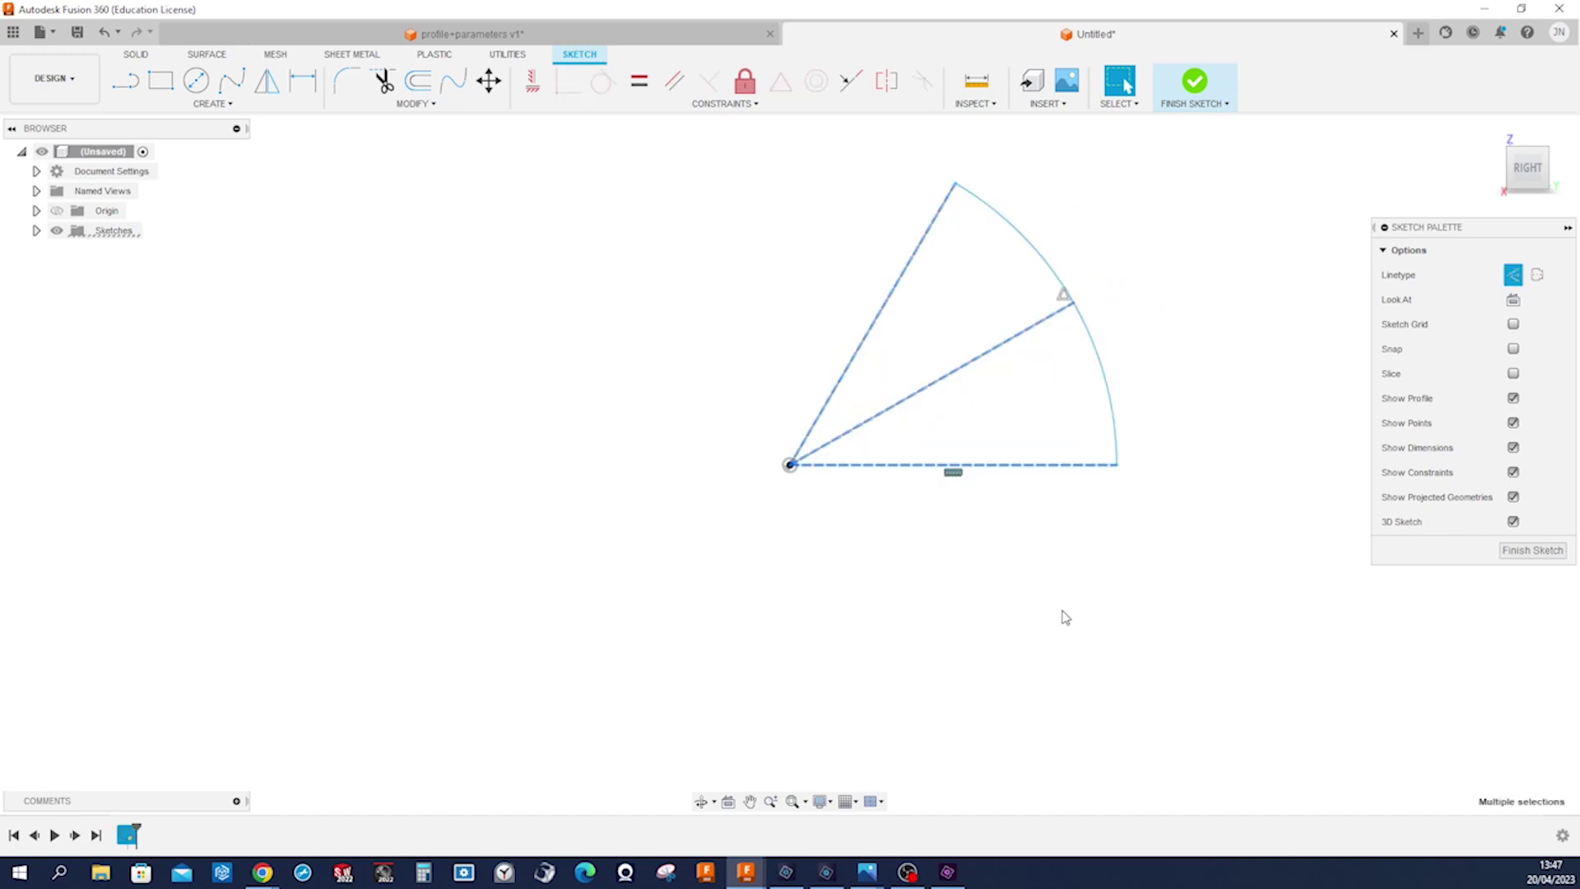
key(Escape)
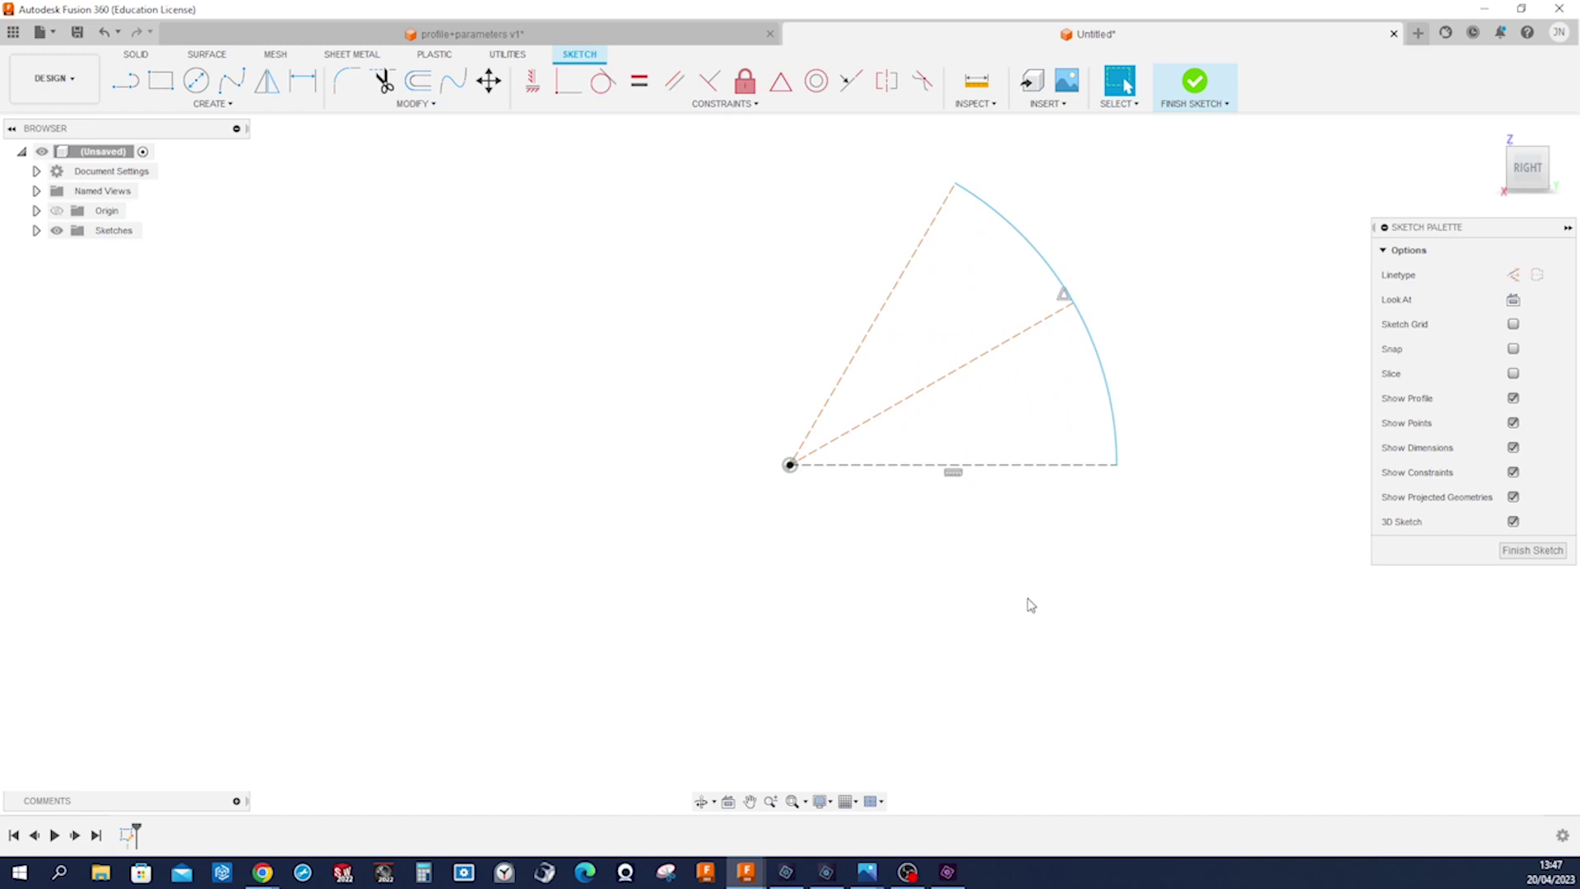
key(d)
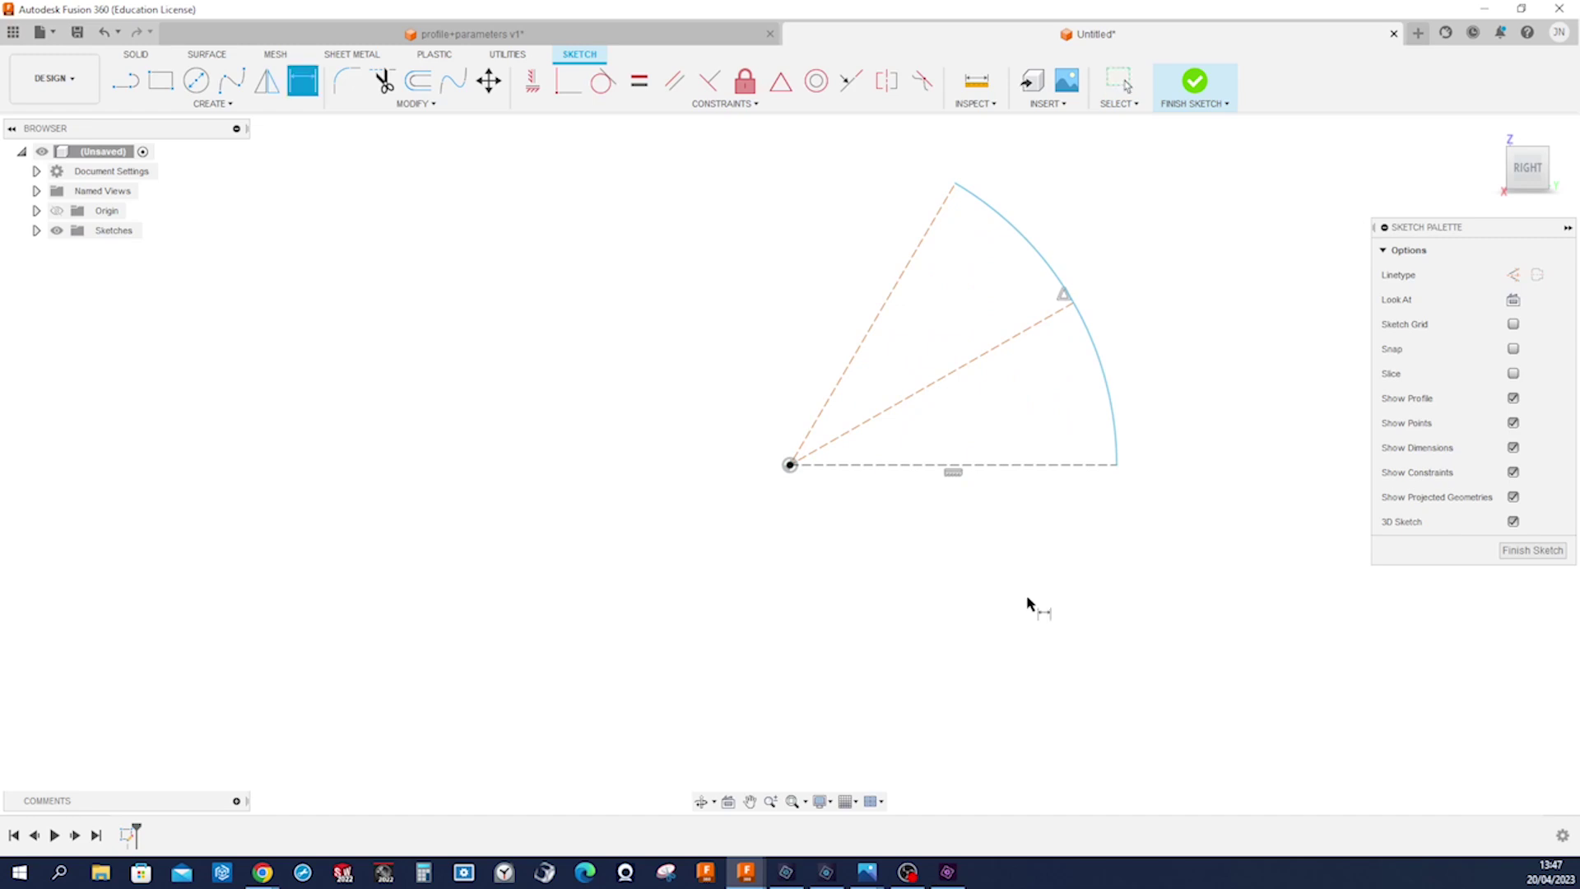
click(1043, 464)
click(873, 326)
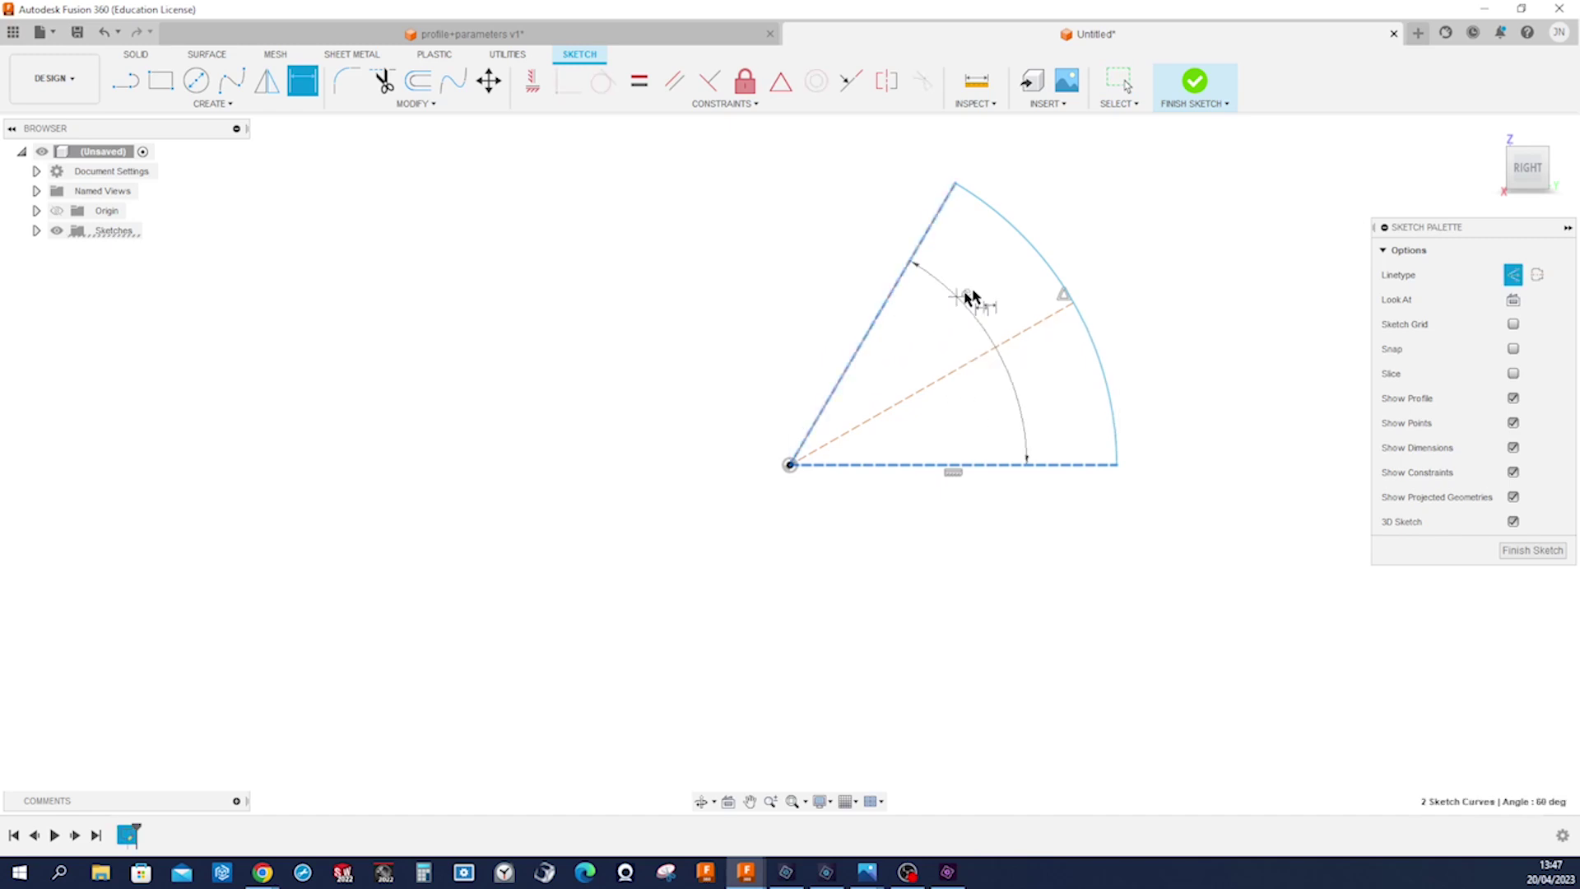
click(1137, 257)
text(66)
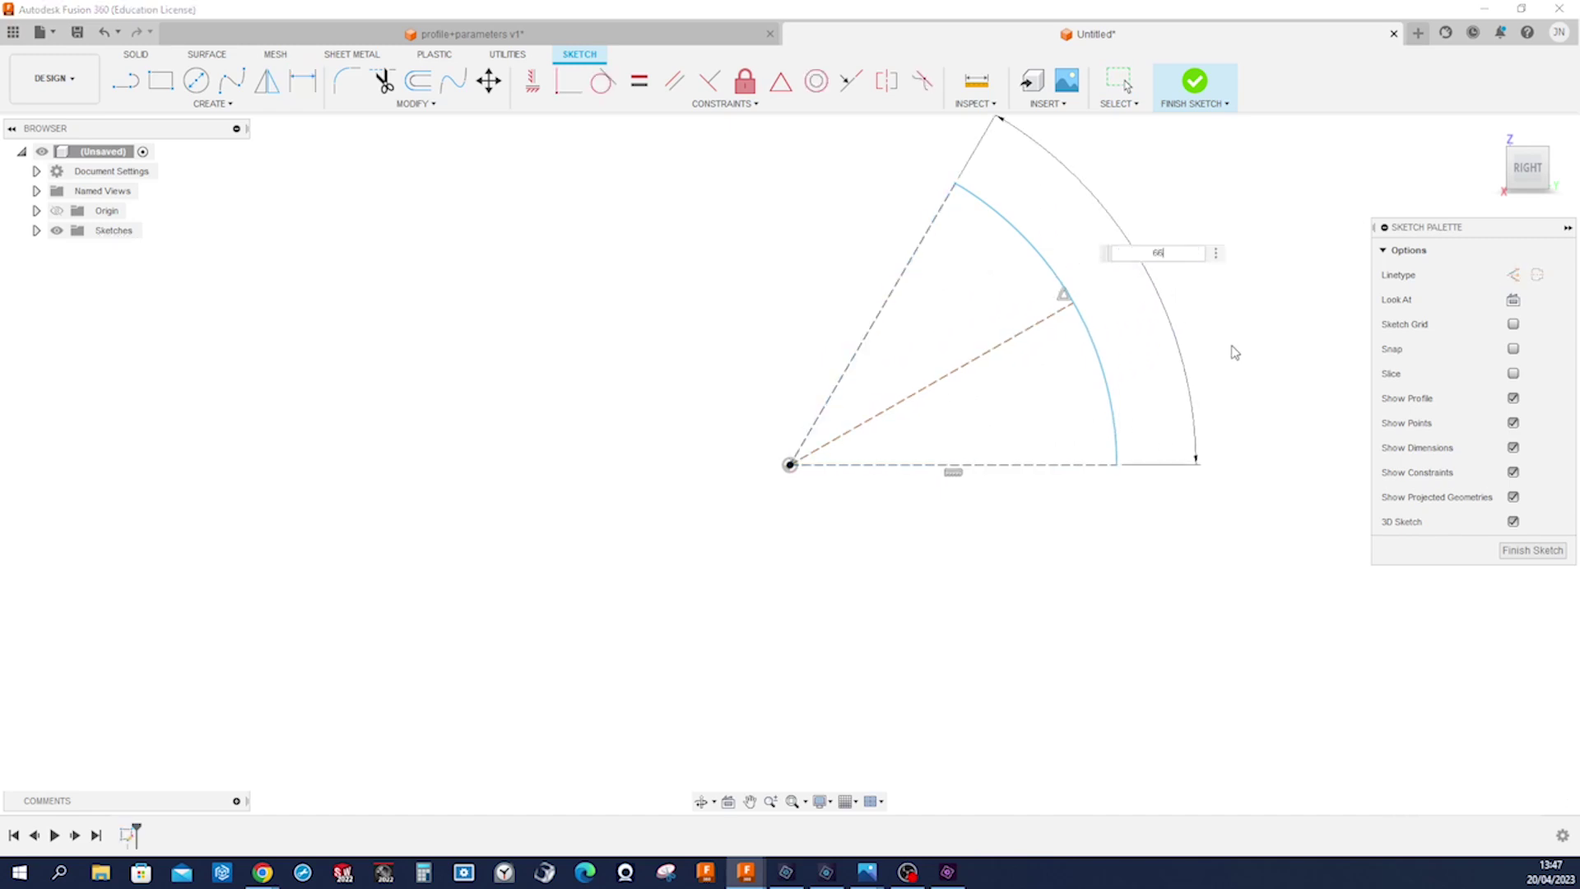
key(Return)
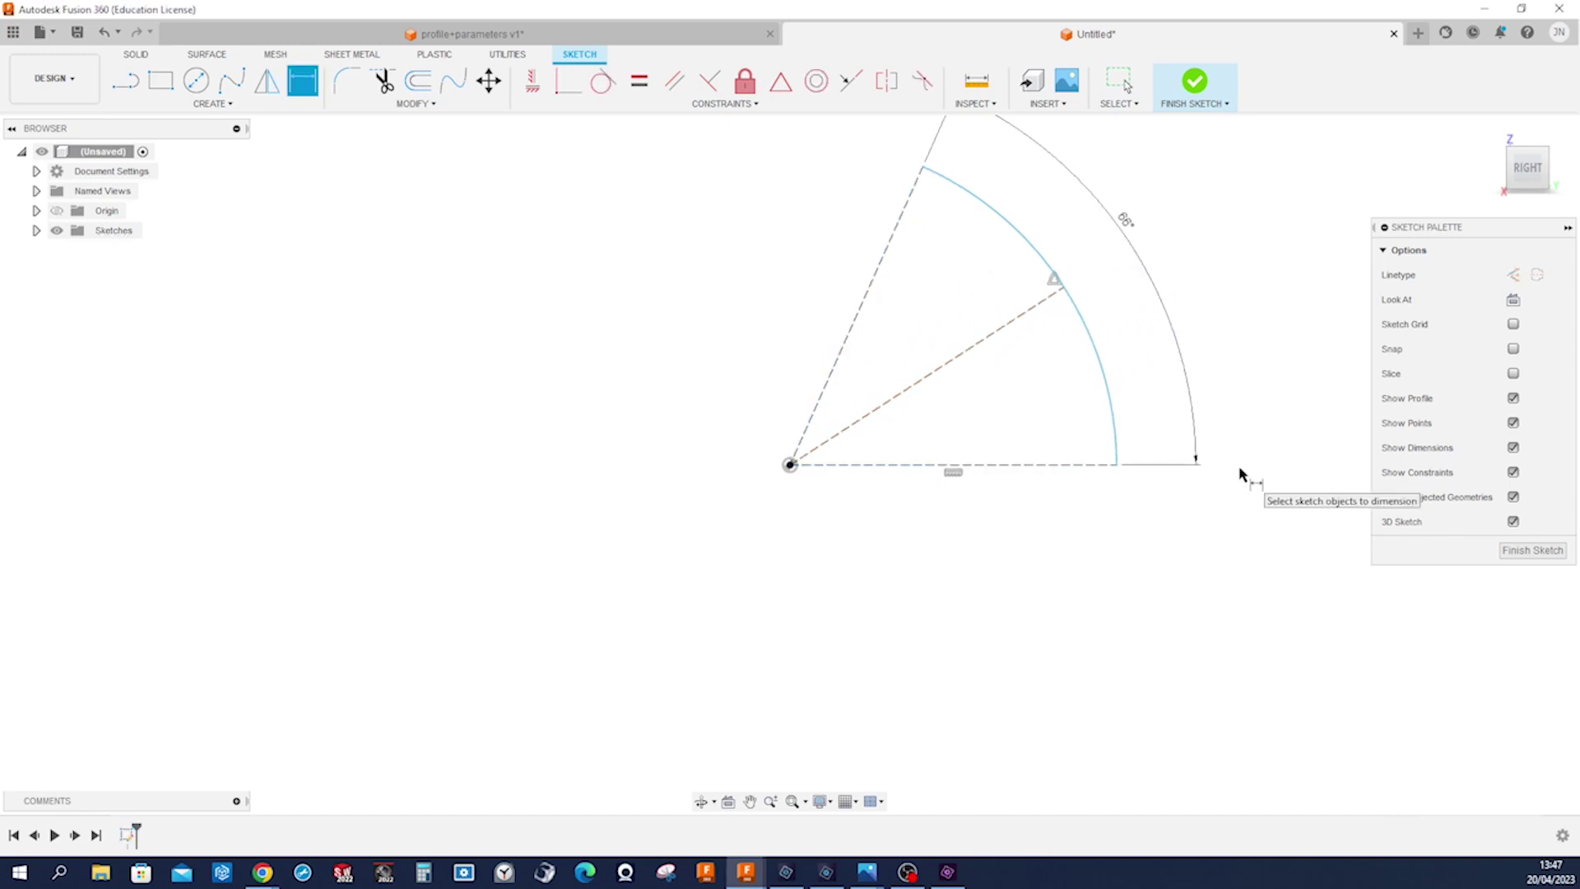
- Dimension the arc radius to 122 mm and finish the sketch
click(1114, 436)
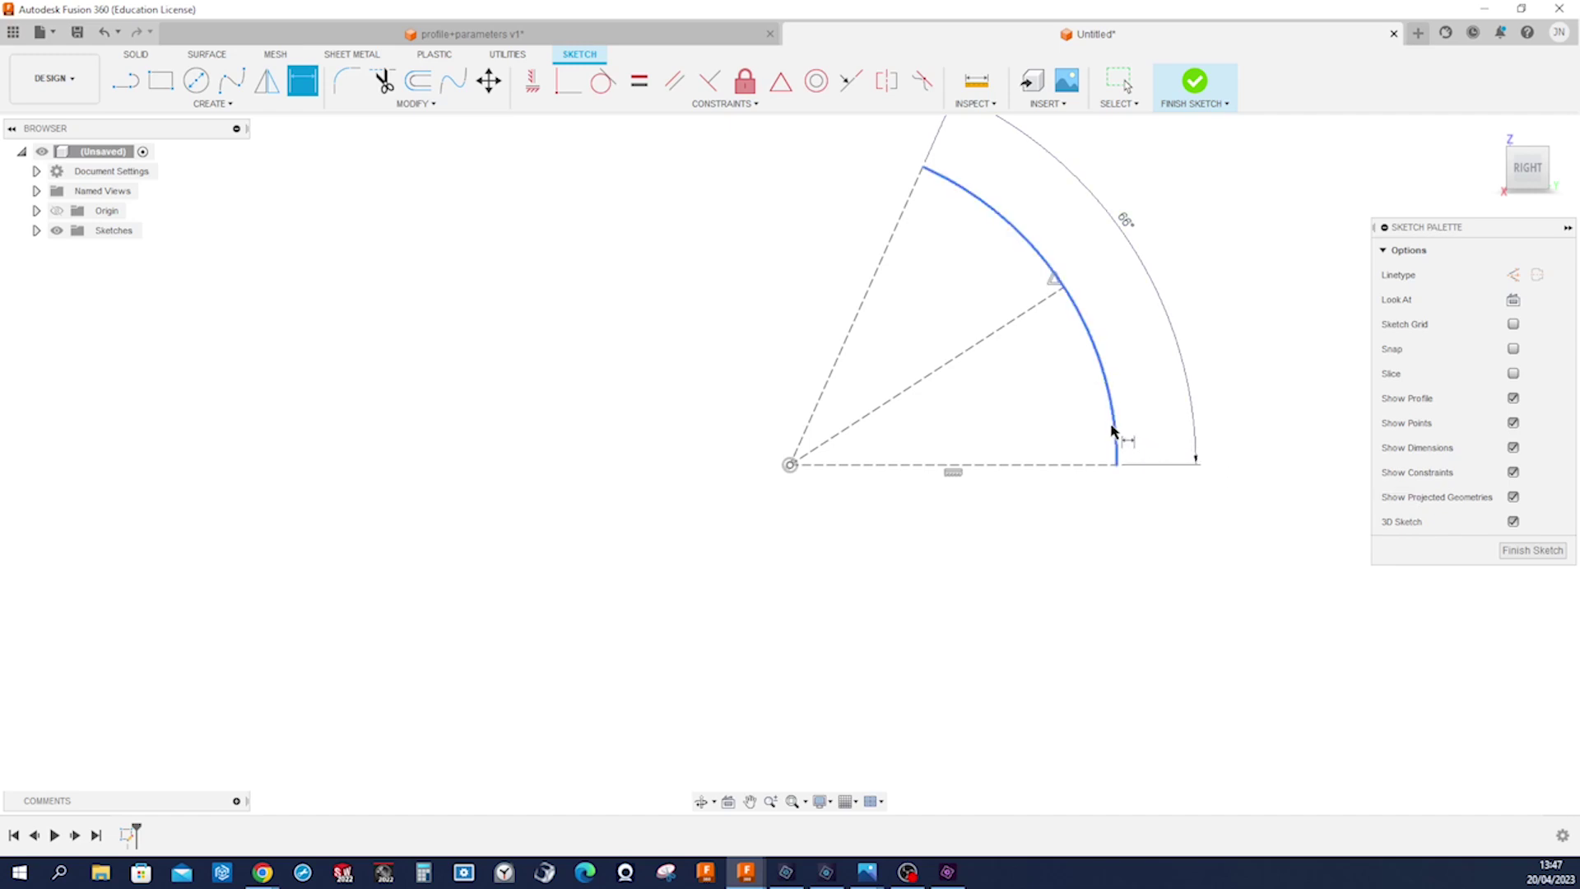
click(1138, 419)
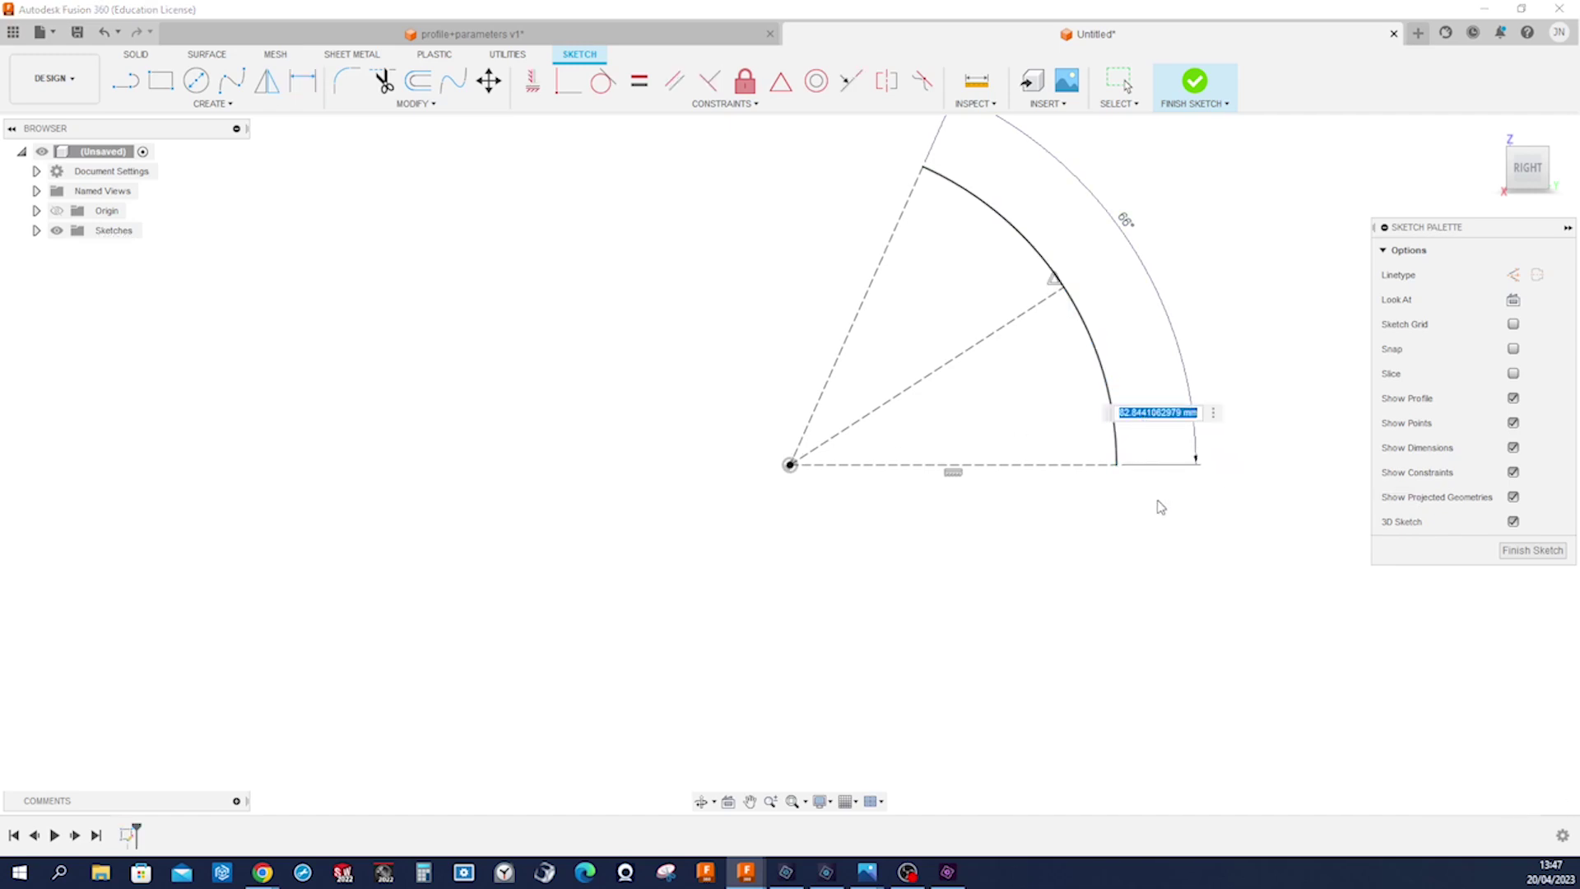
text(122)
key(Return)
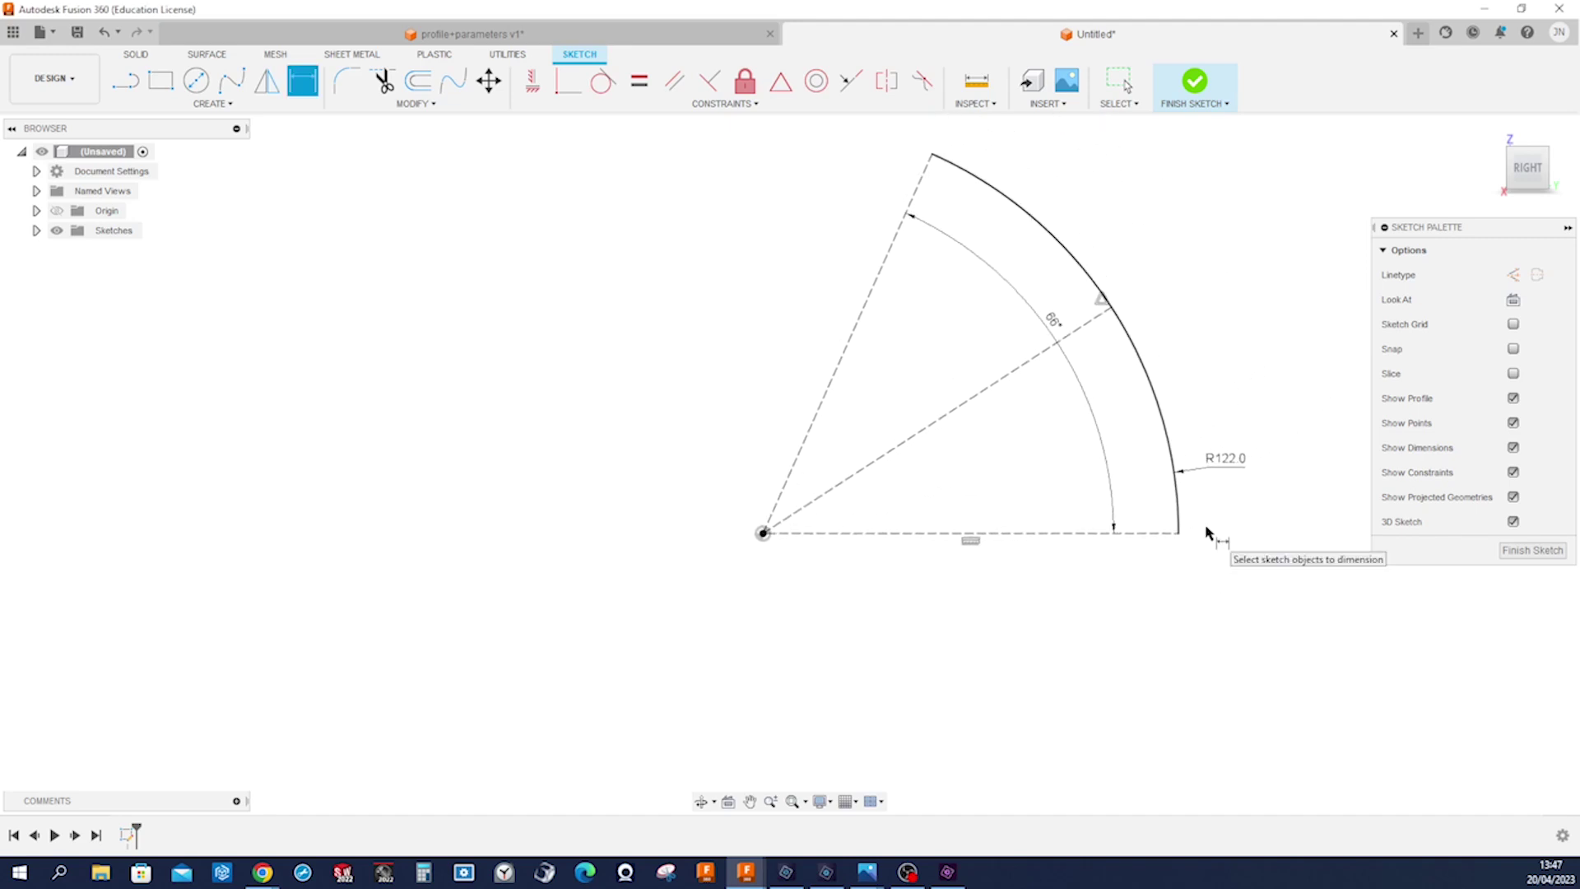
click(1518, 557)
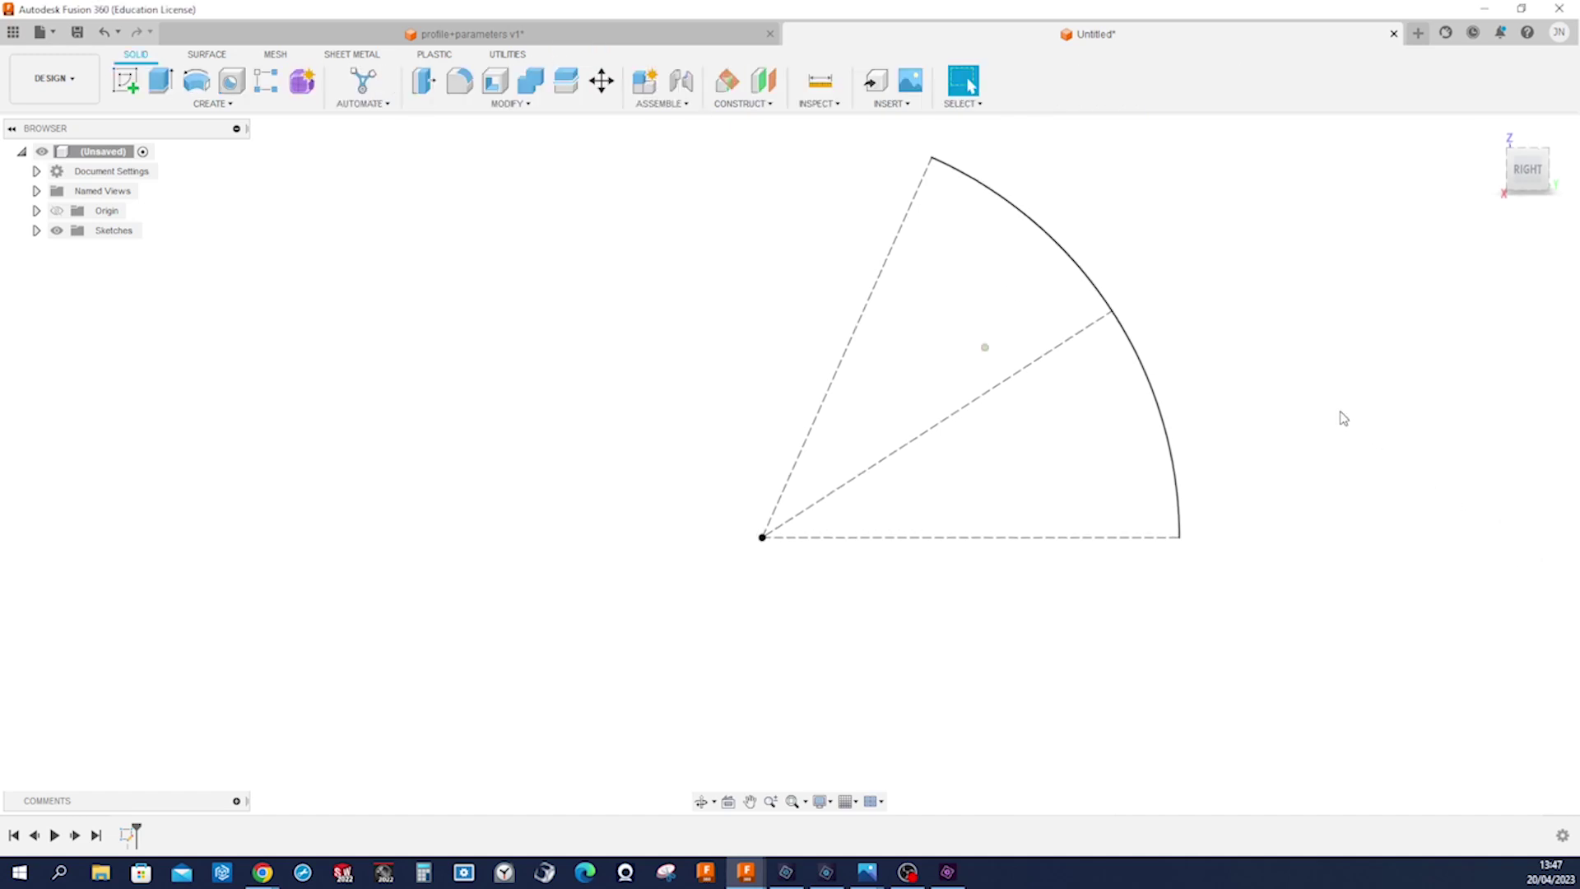
- Start a sketch on the end plane and draw an Ø80 circle at the arc's end
key(s)
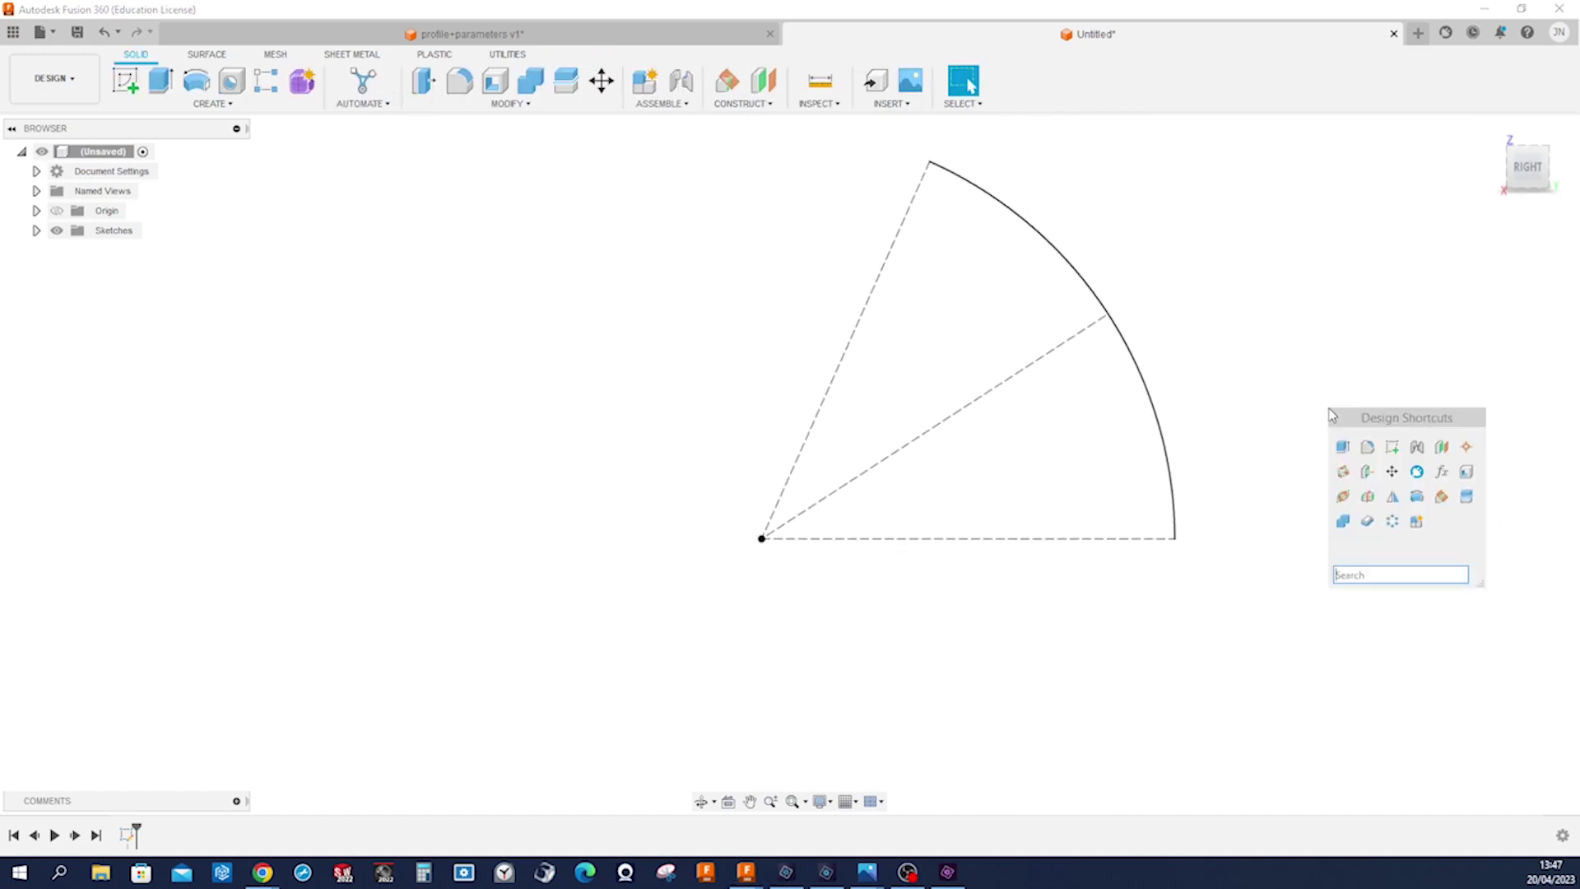
click(1361, 446)
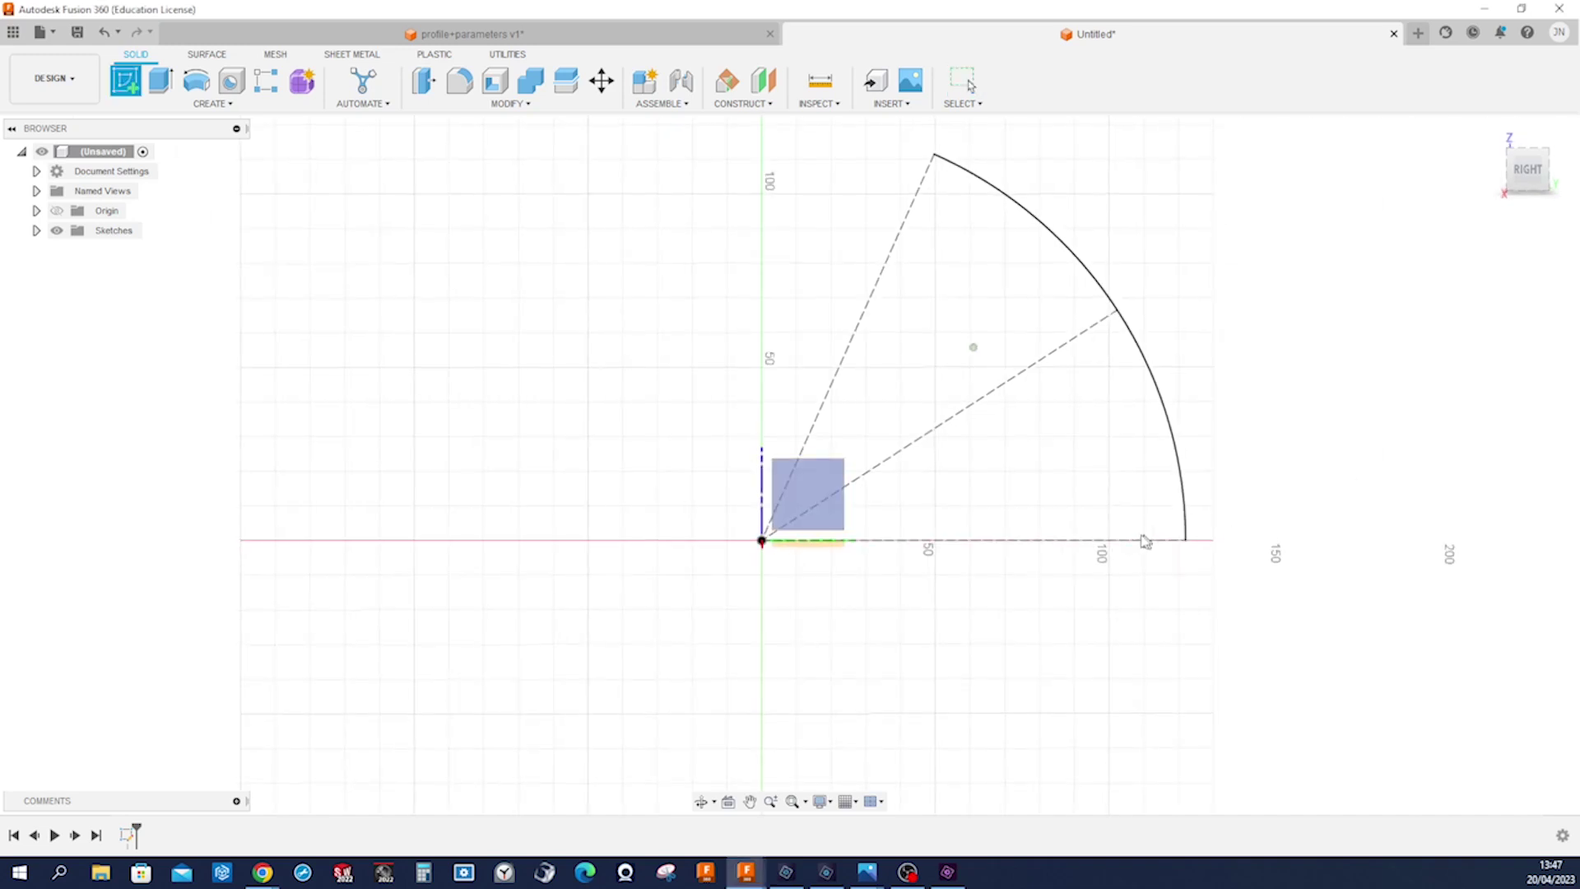
click(807, 530)
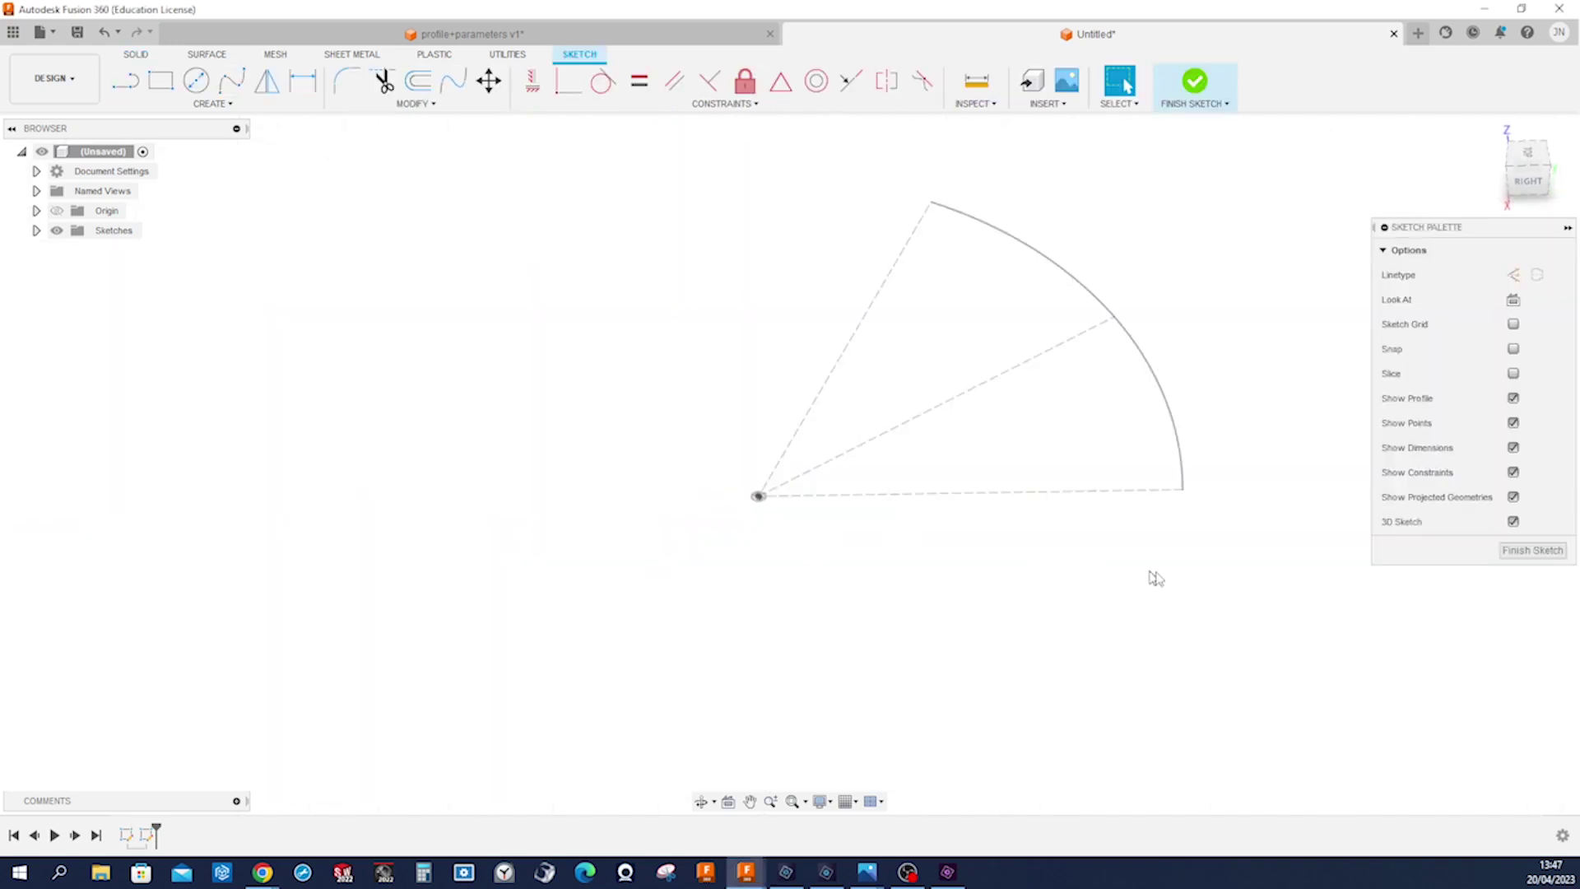
key(s)
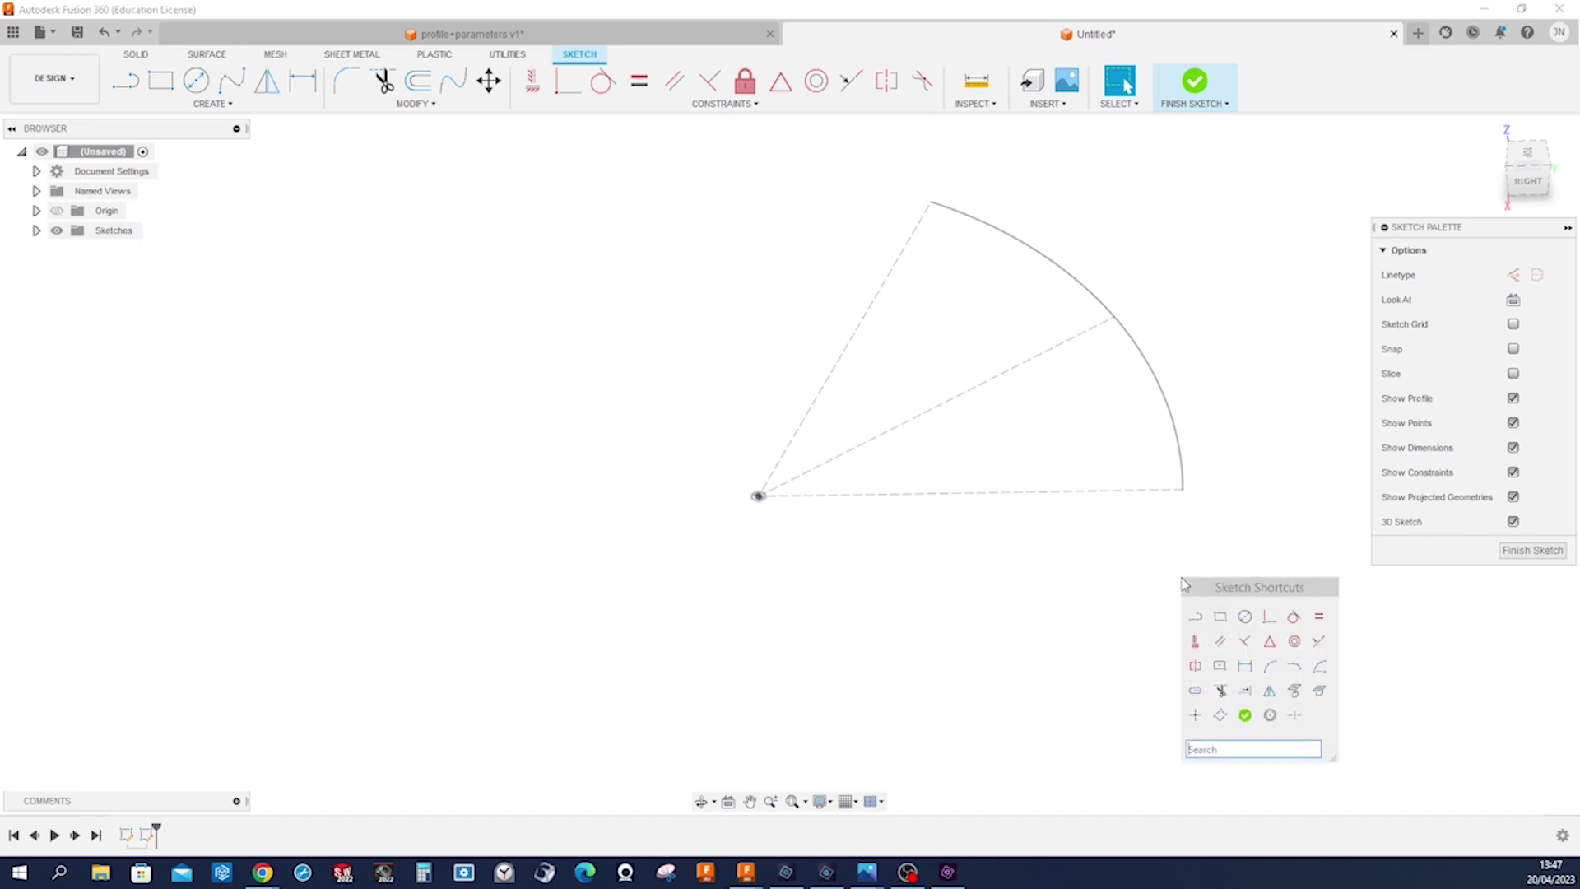
click(1244, 616)
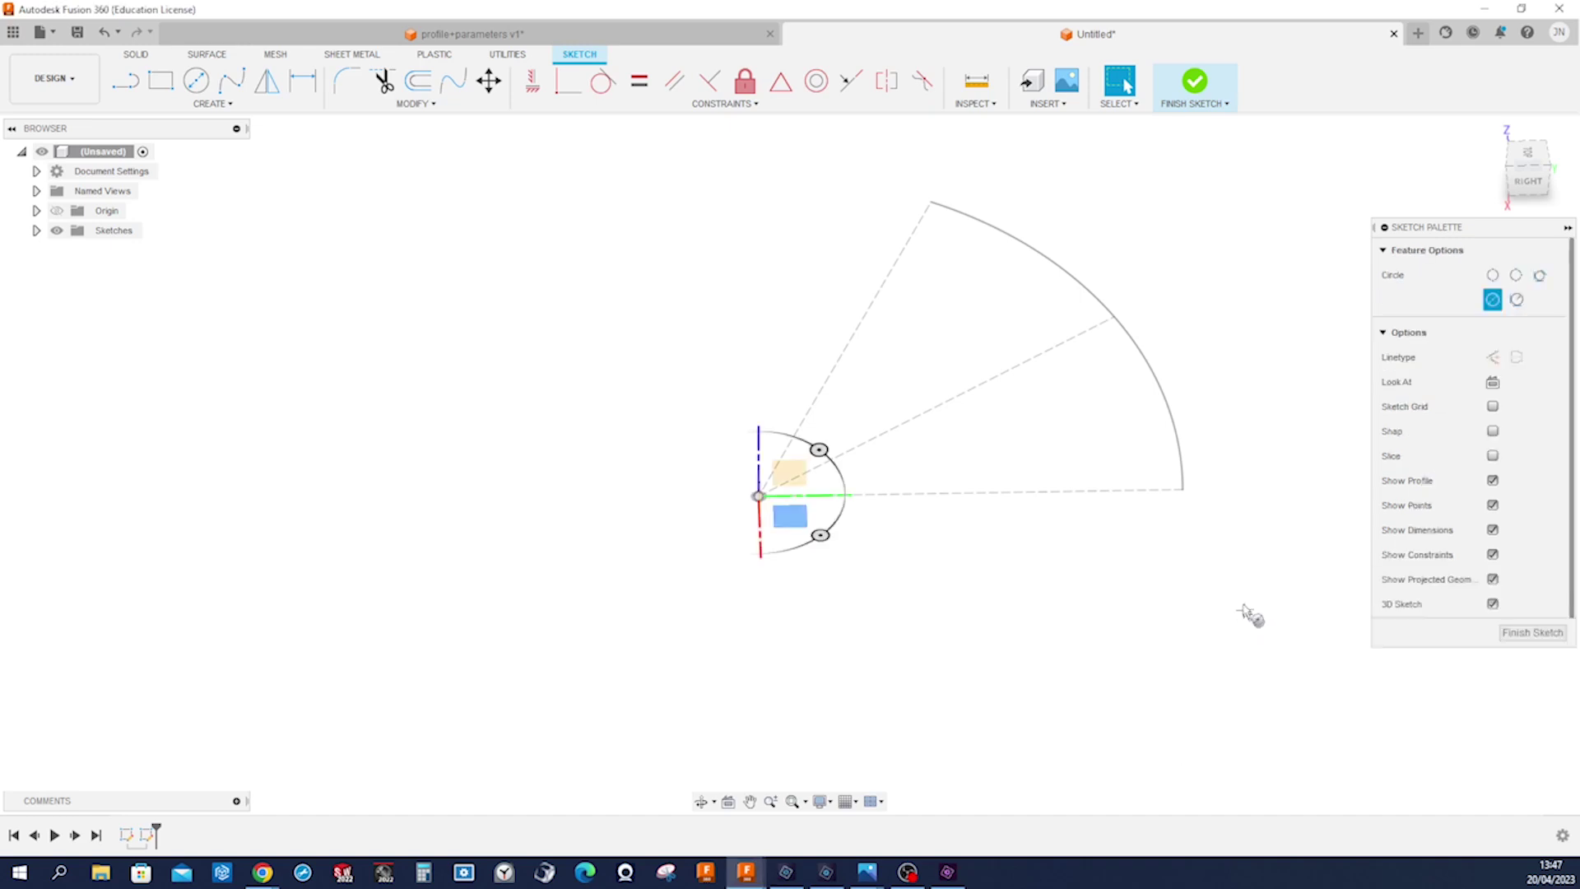
click(1183, 492)
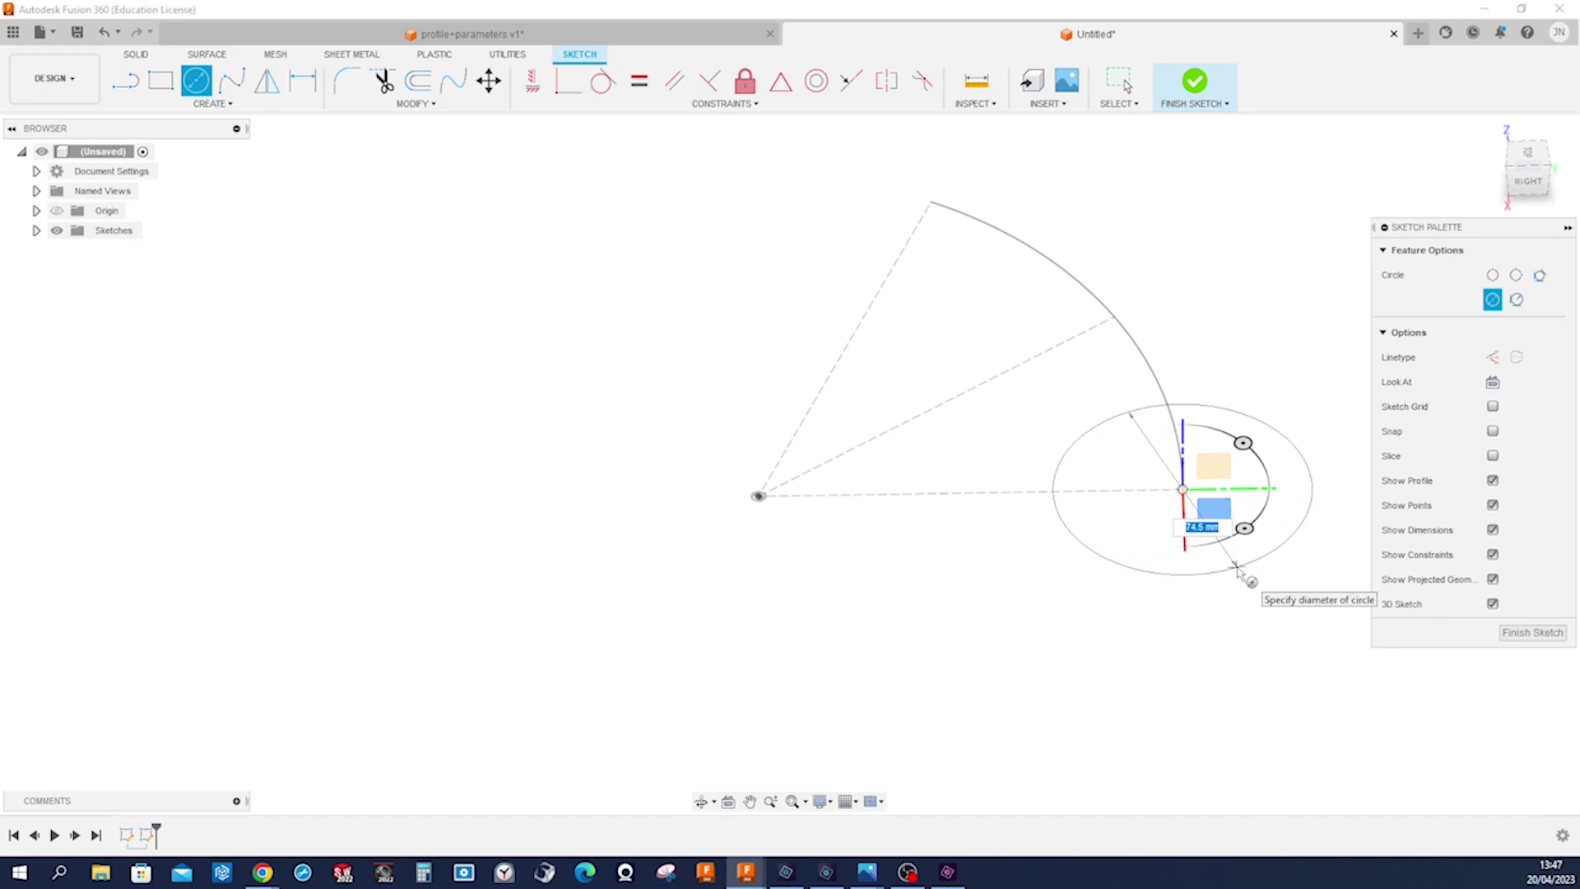
text(80)
key(Return)
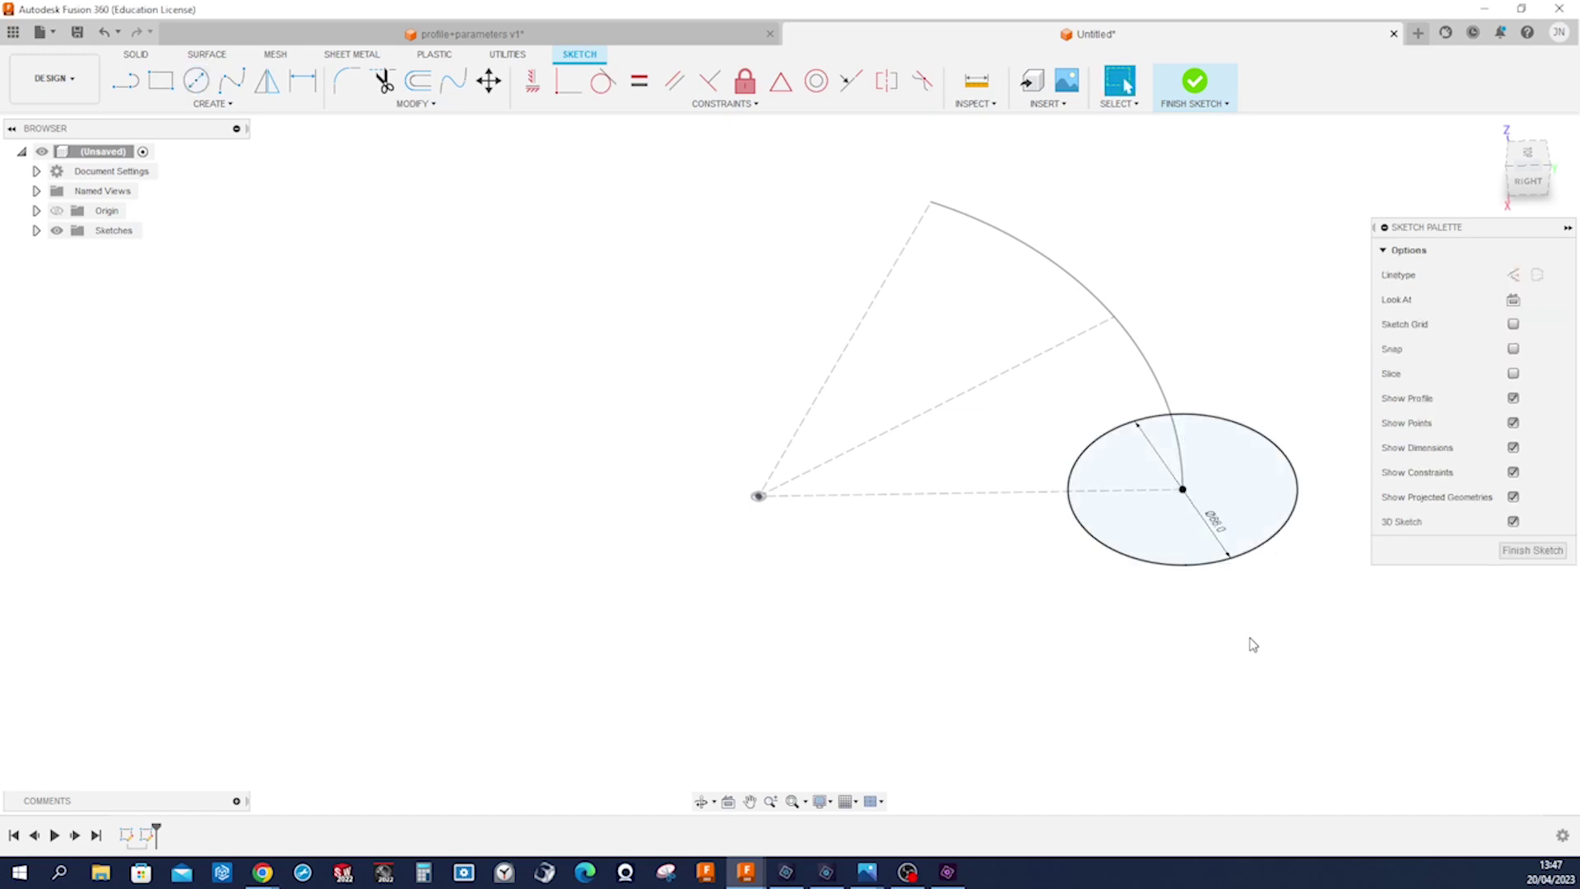
- Offset the Ø80 circle outward by 6 mm and by 36 mm
key(o)
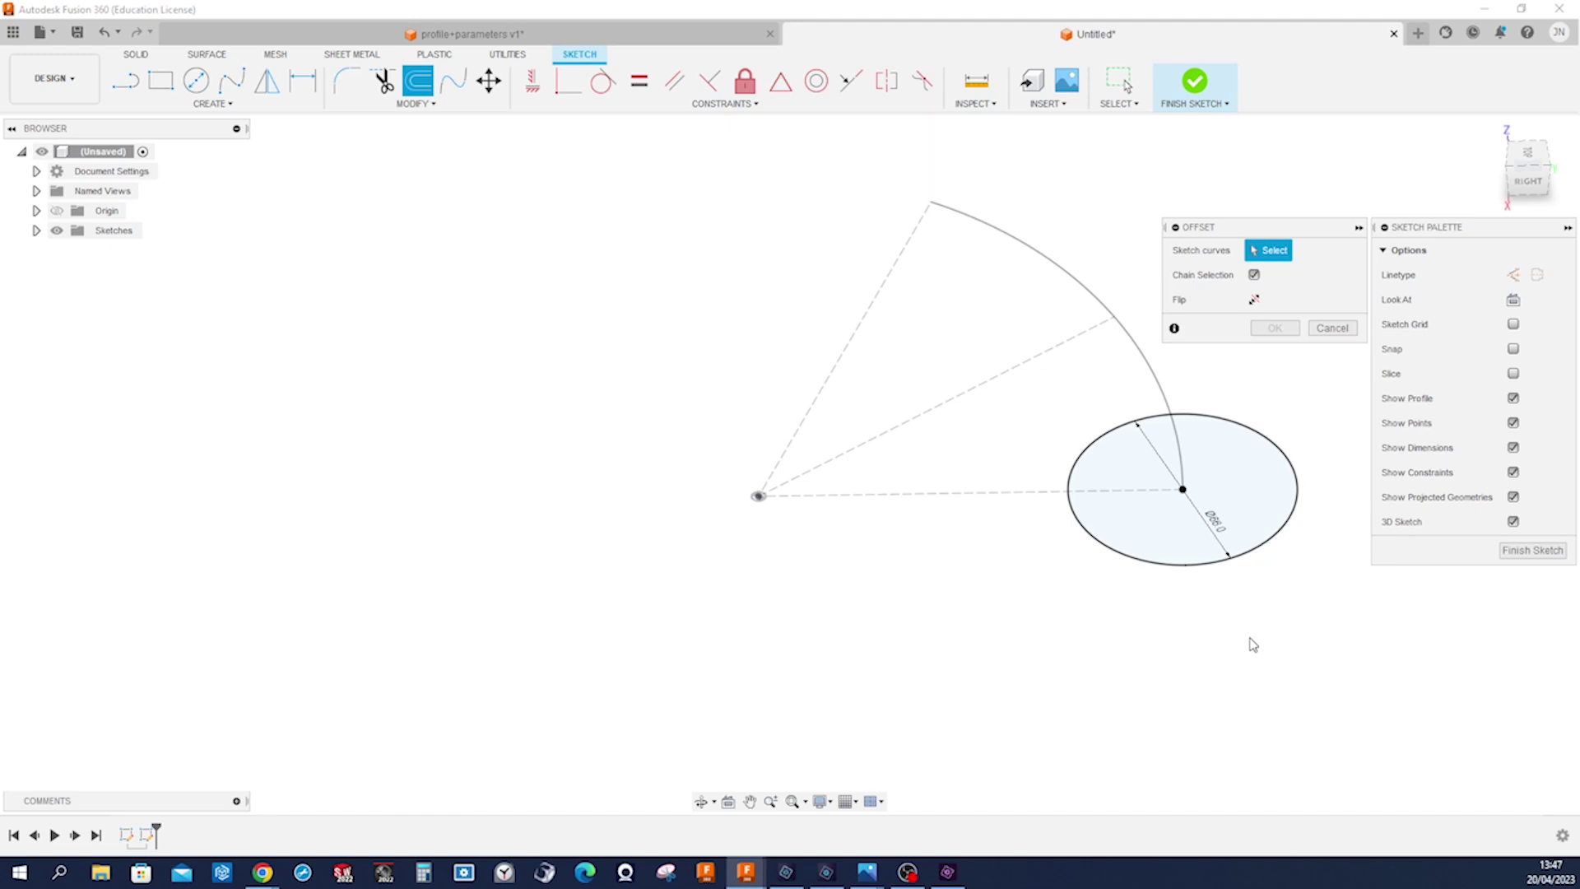
click(1263, 554)
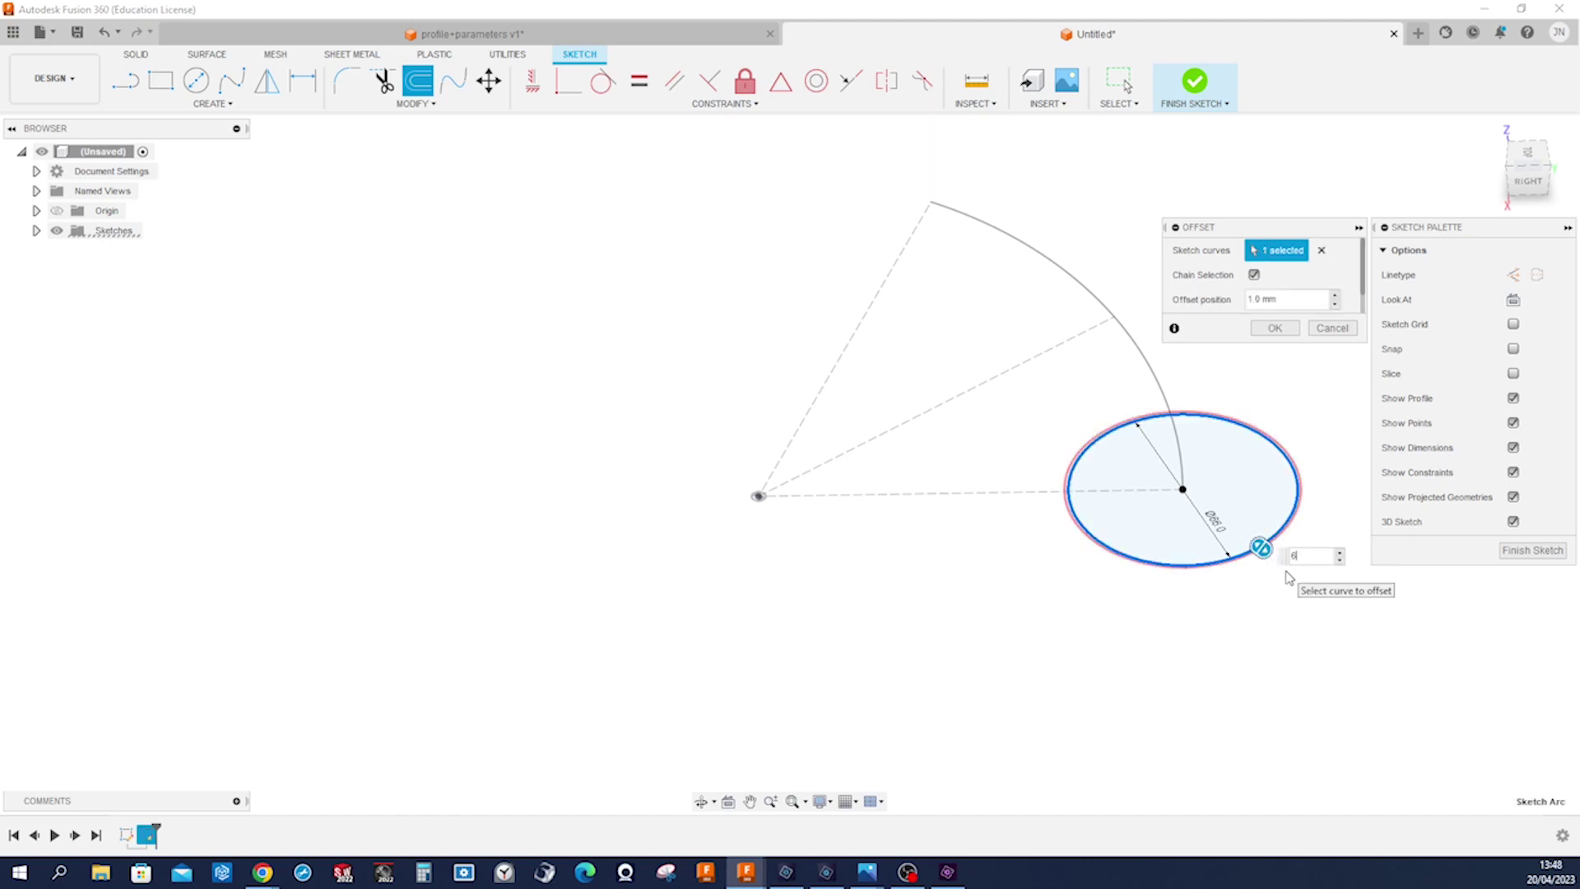
key(Return)
key(Return)
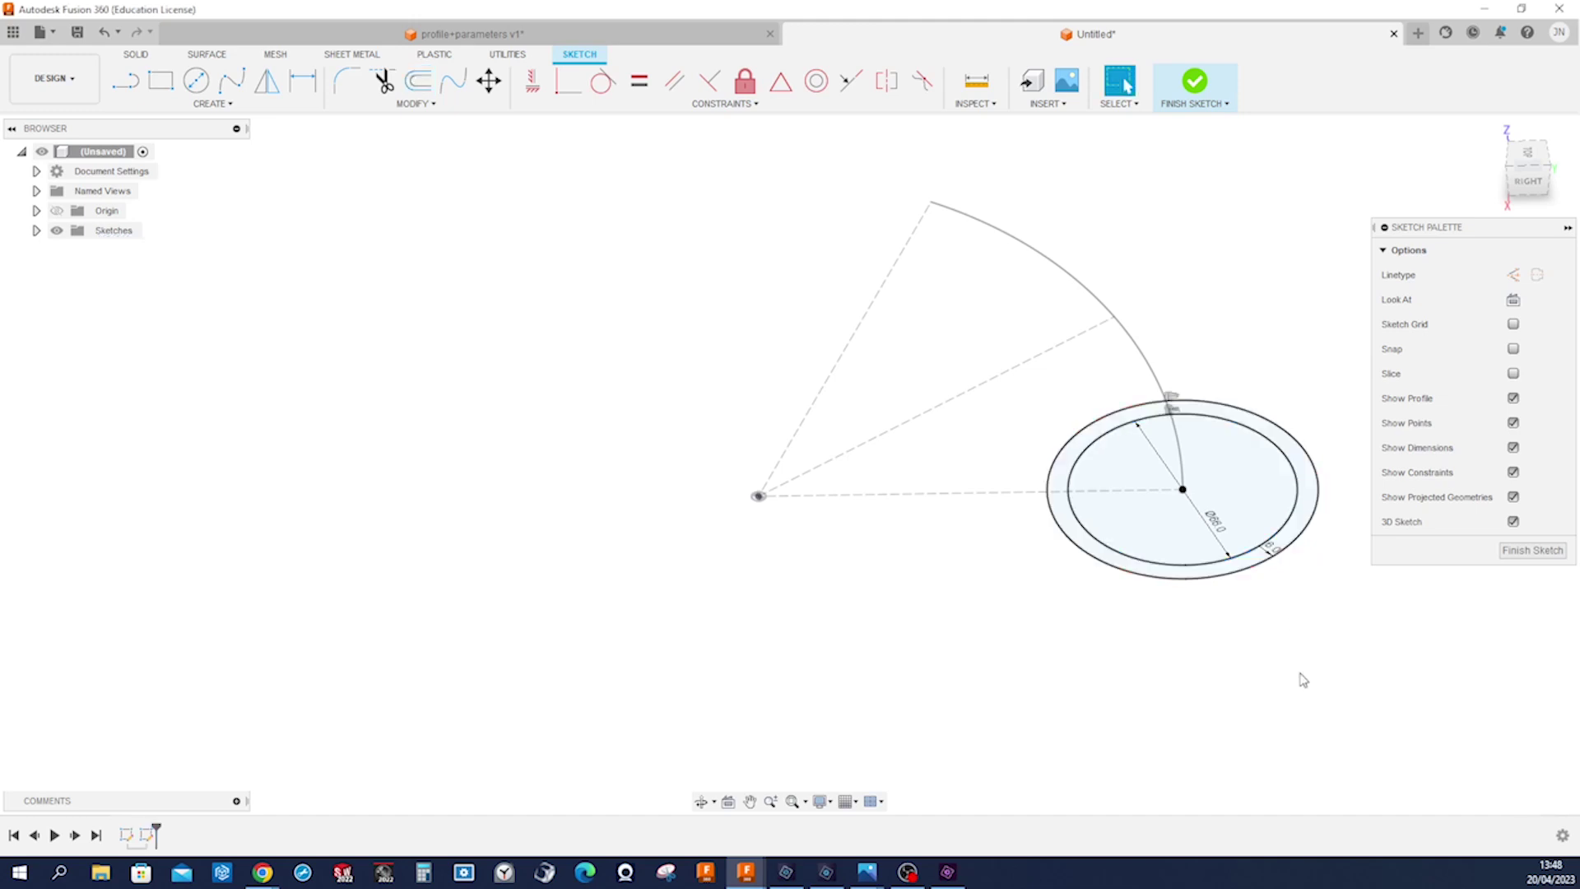
key(o)
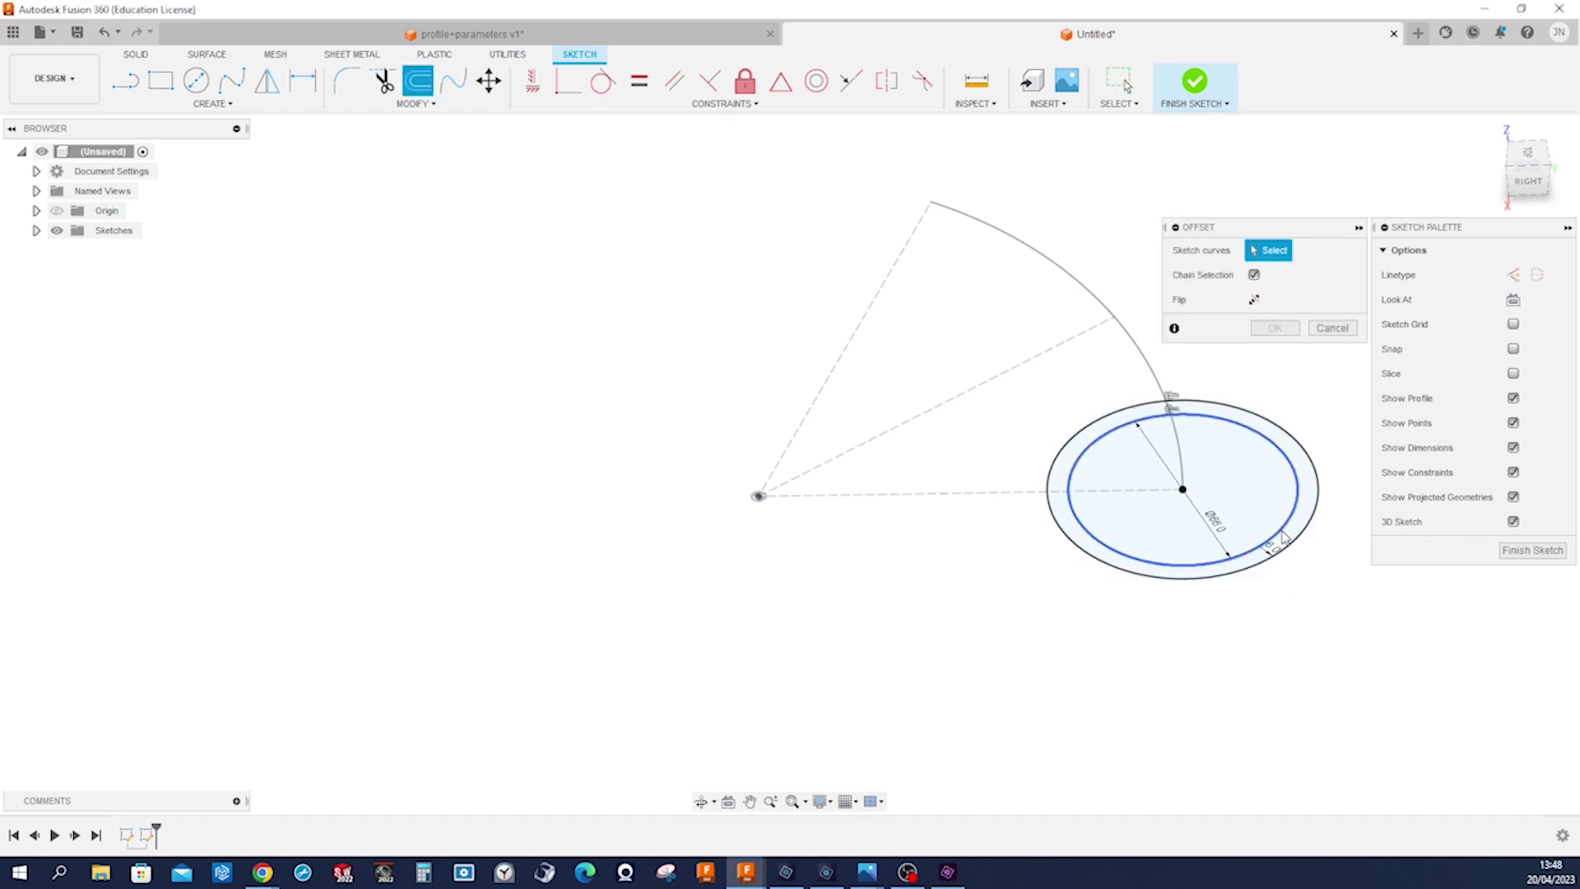
click(1281, 534)
drag(1288, 531, 1330, 549)
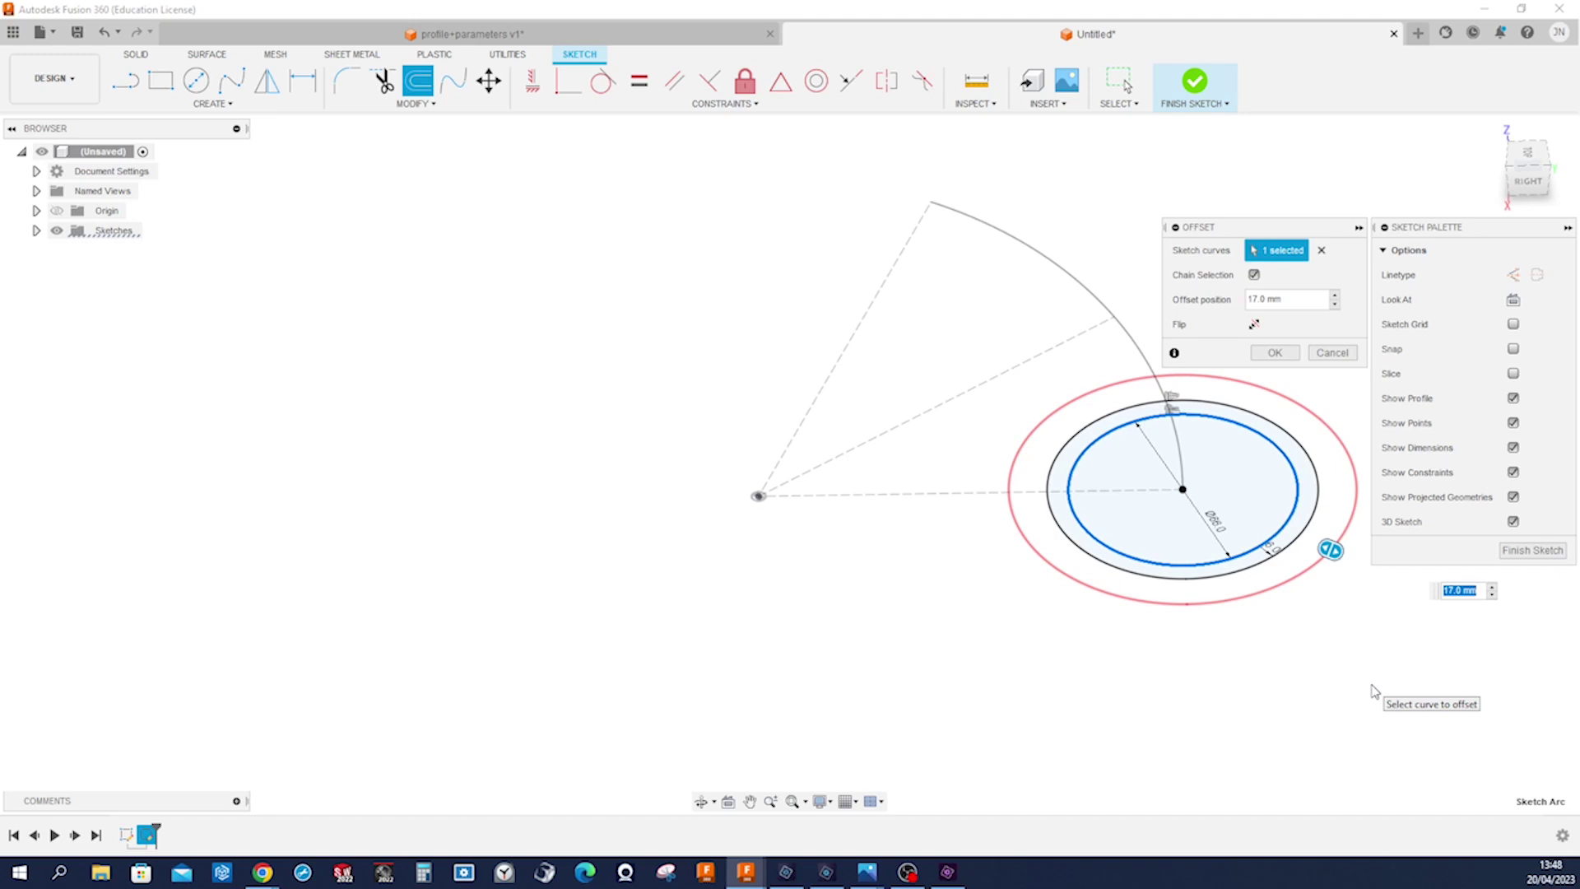
text(36)
key(Return)
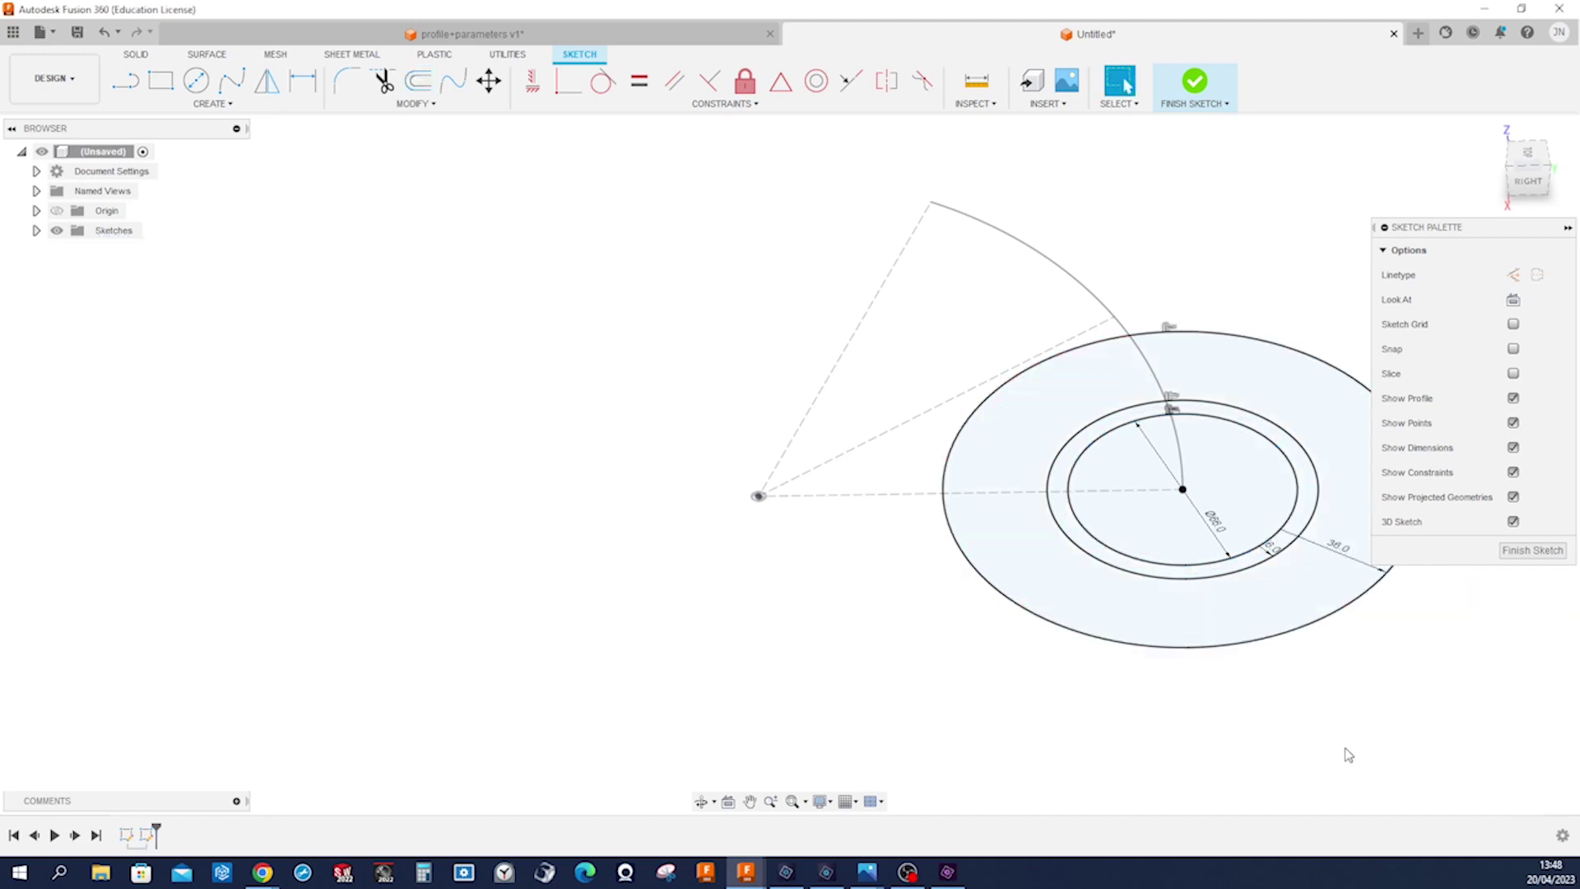
key(F6)
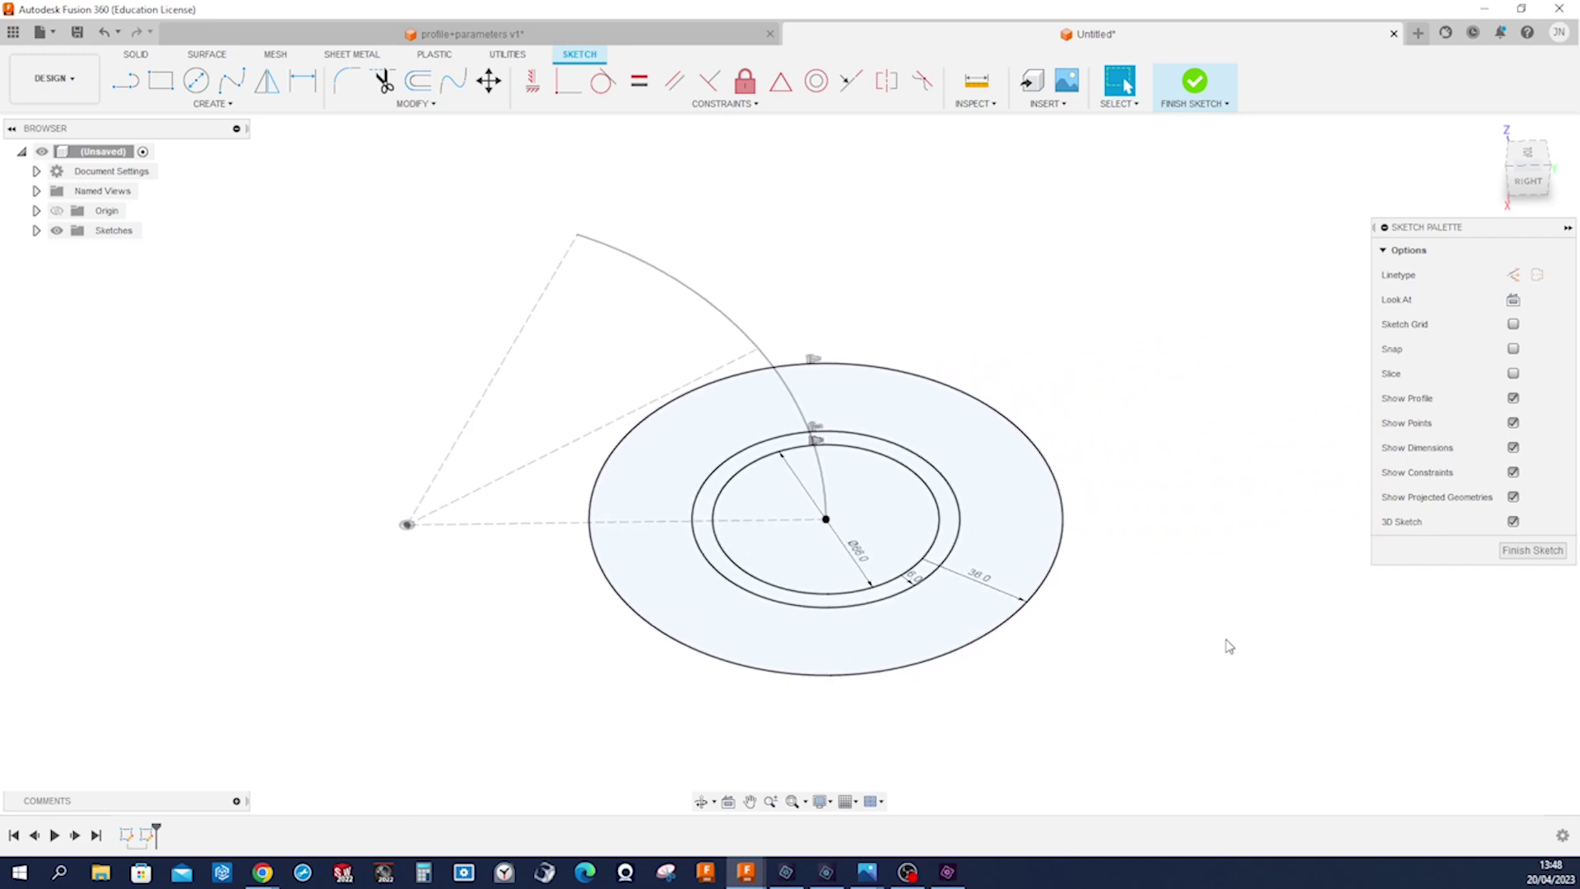
key(s)
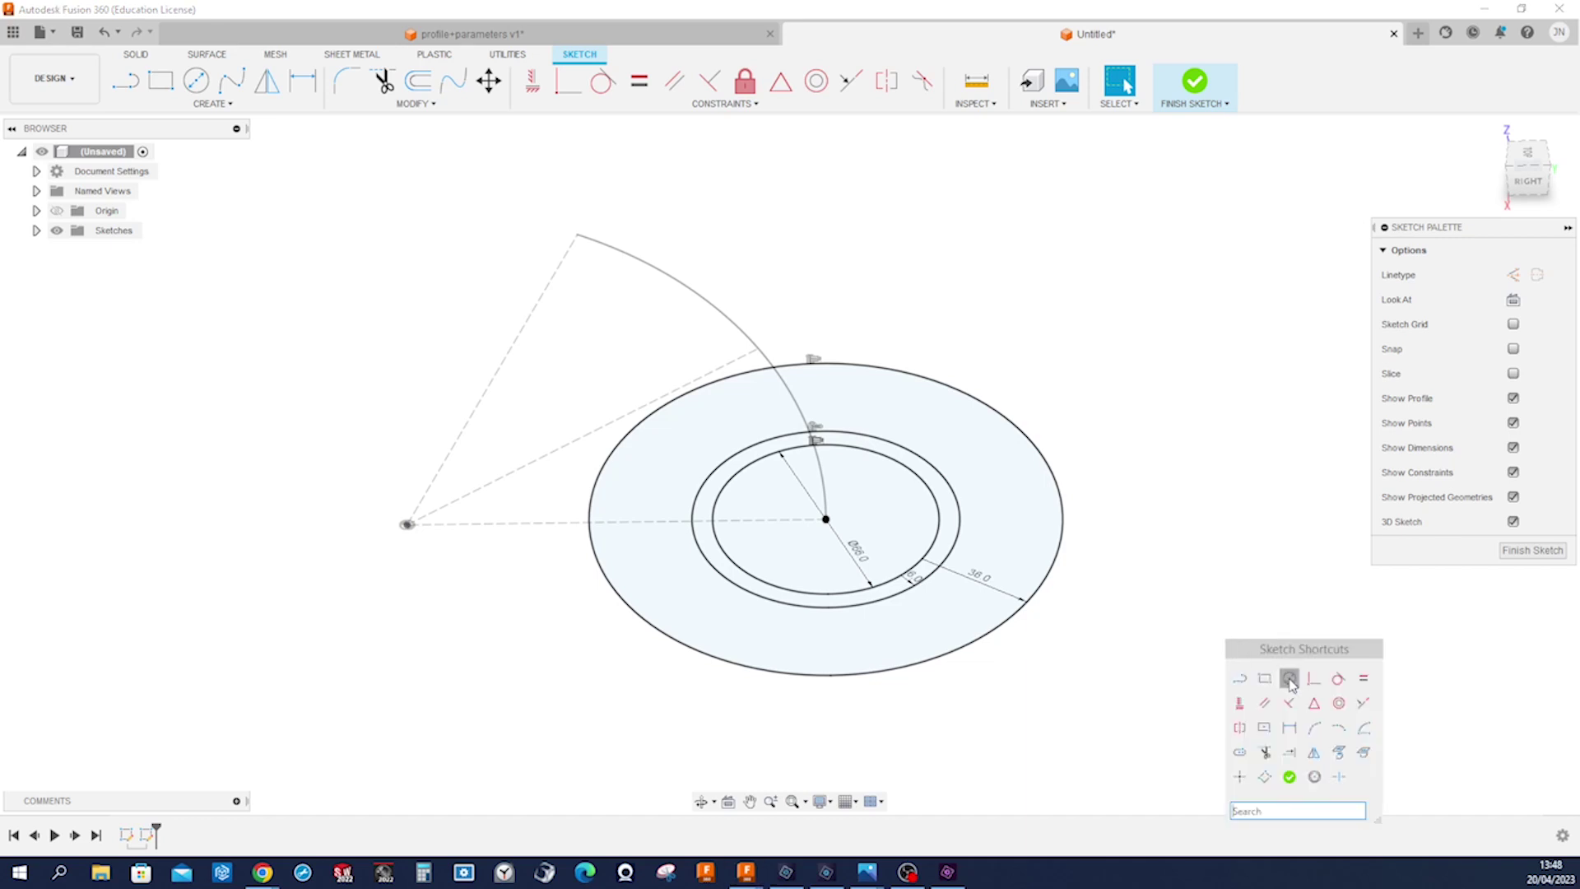
click(1289, 678)
- Draw a concentric middle circle and make it a construction bolt circle
click(825, 519)
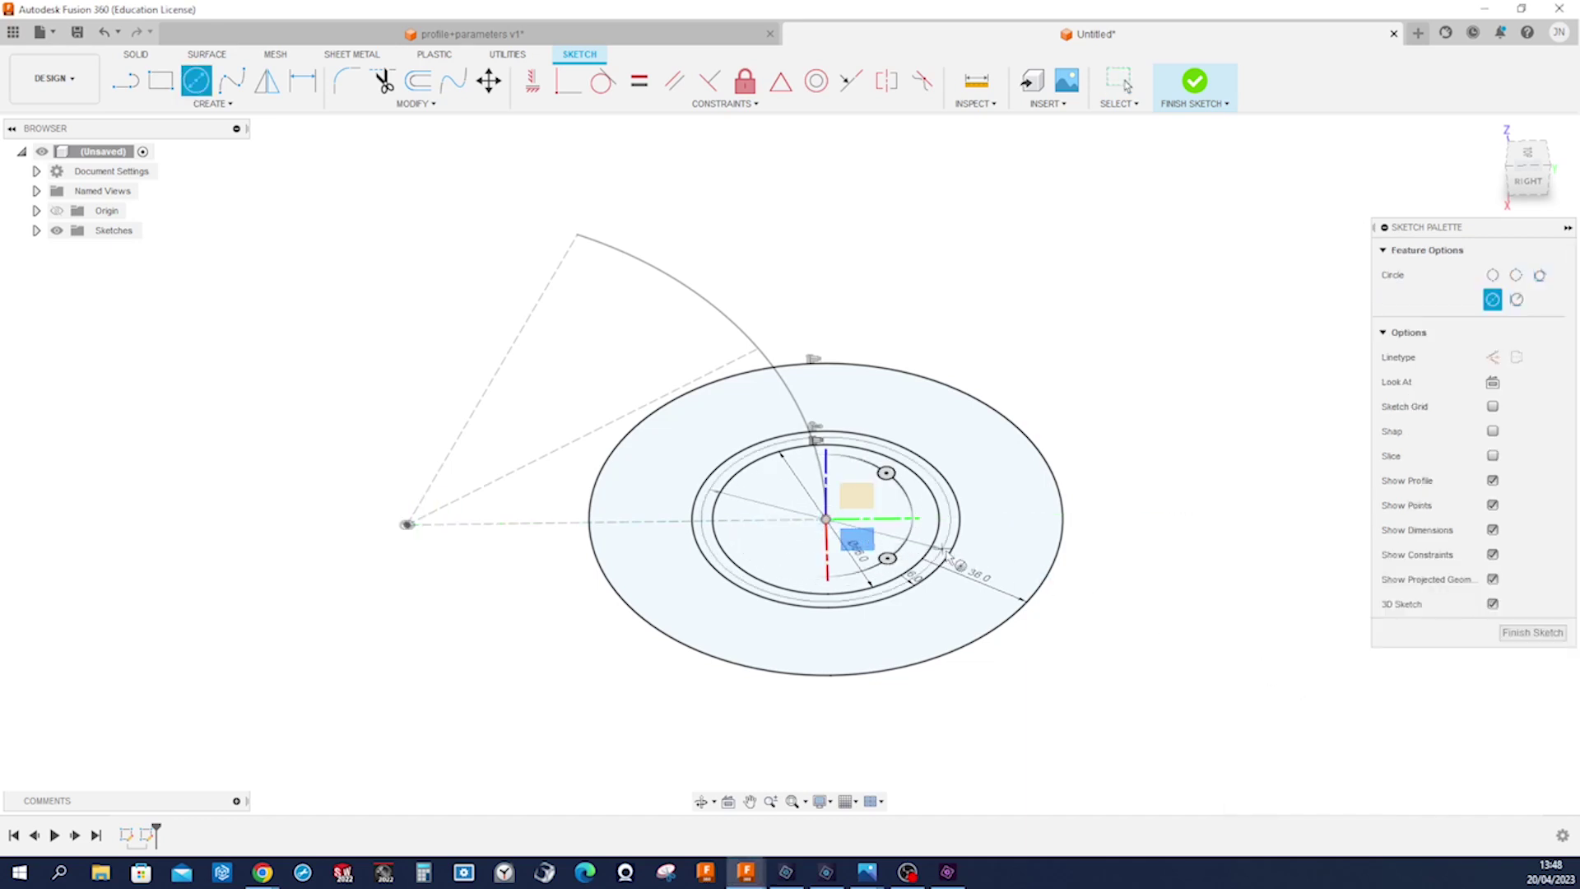
key(Escape)
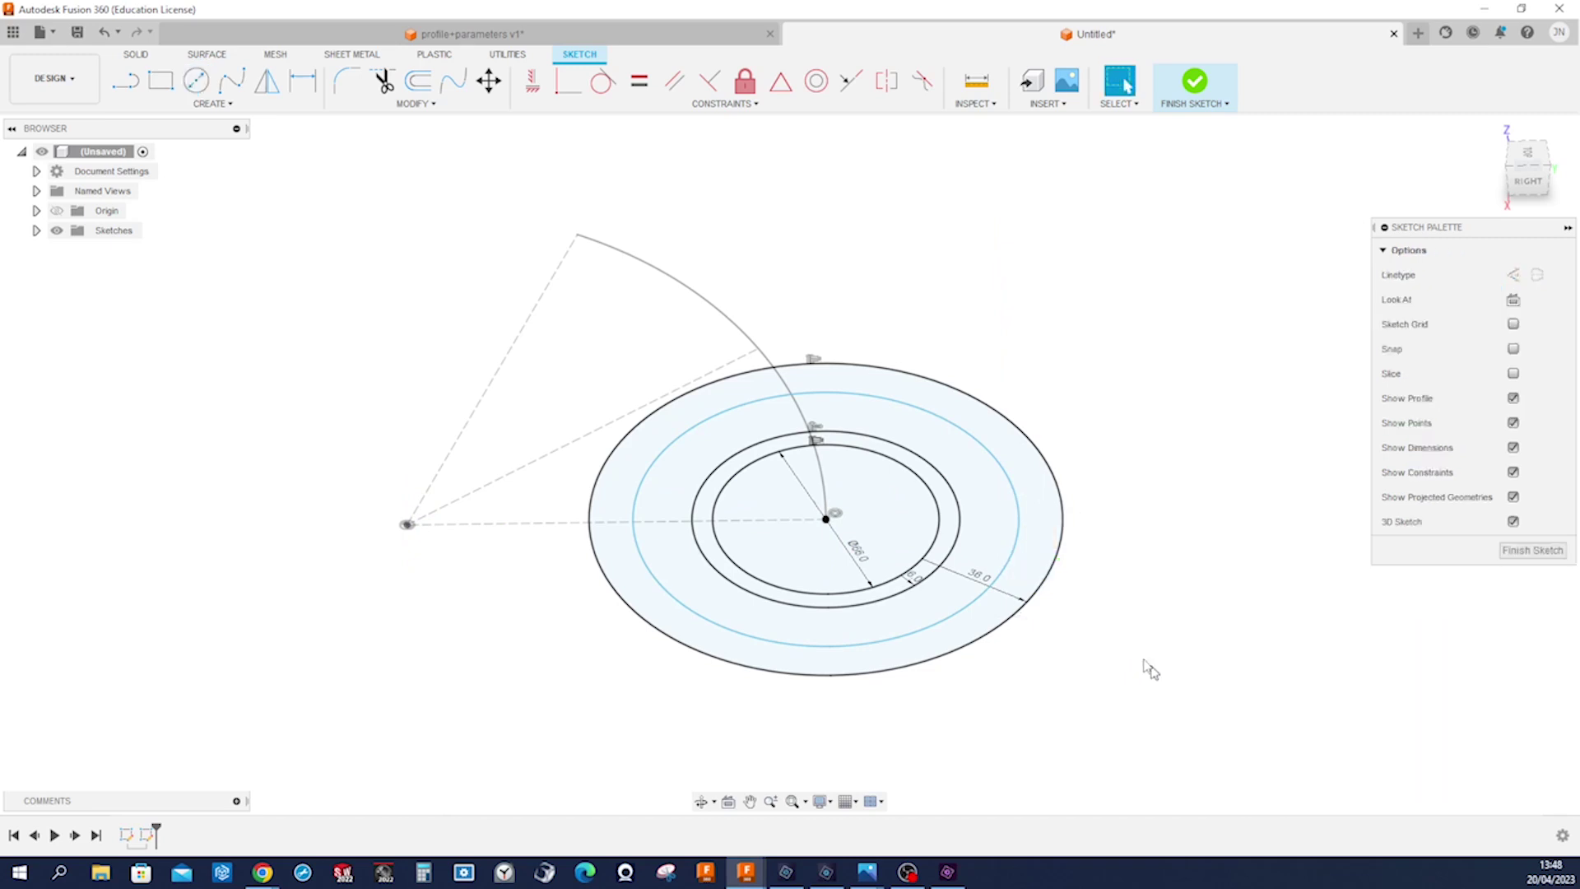
click(1004, 579)
key(x)
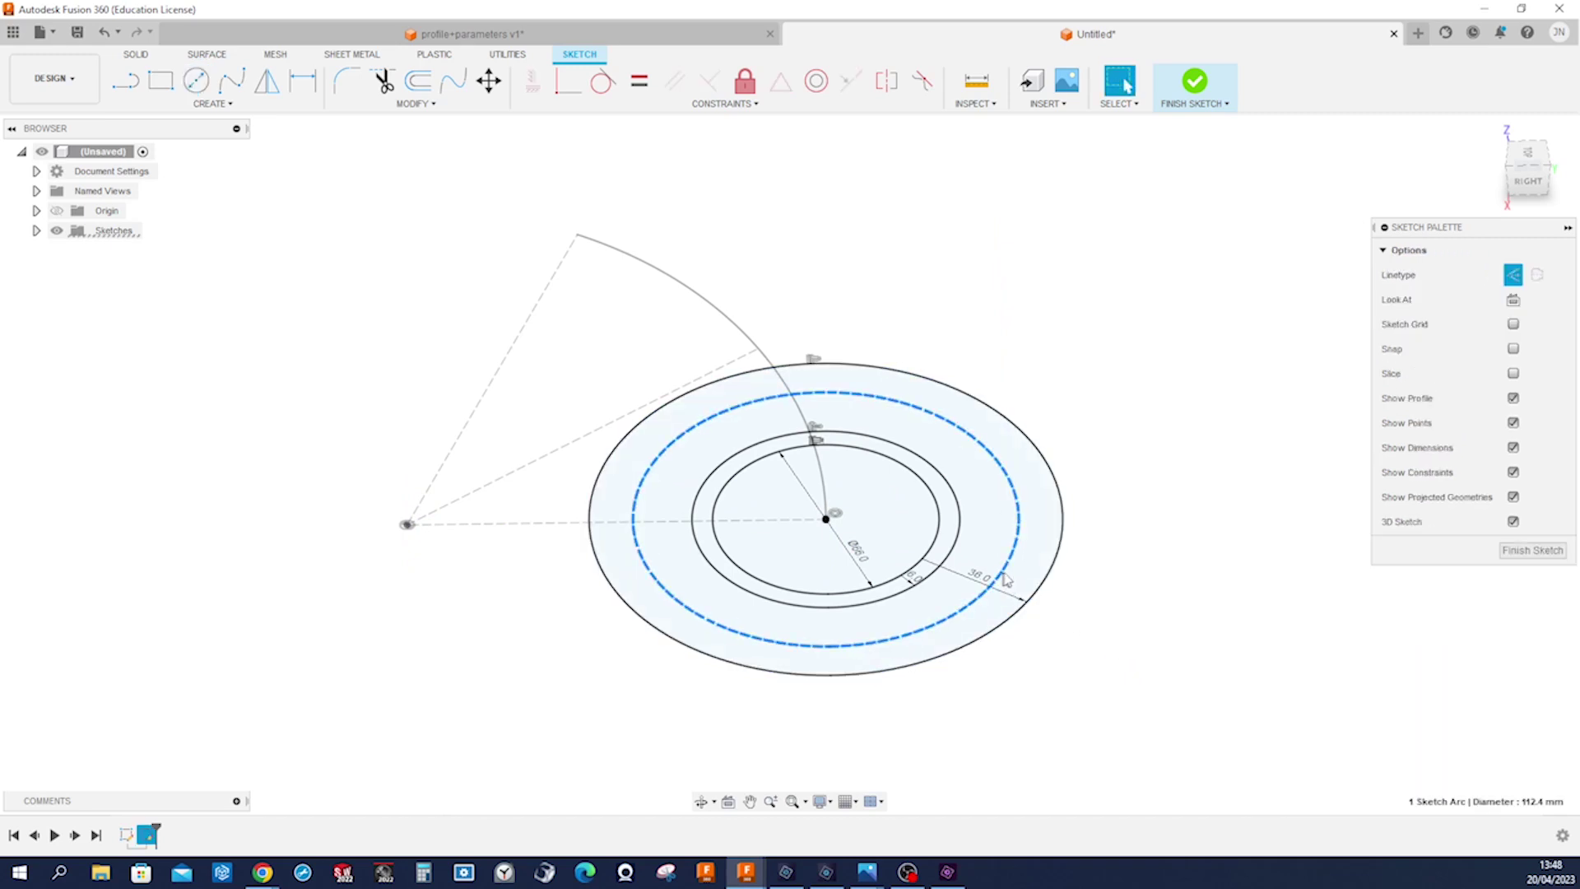
click(1171, 623)
- Draw a hole circle on the bolt circle and dimension it to Ø8
key(s)
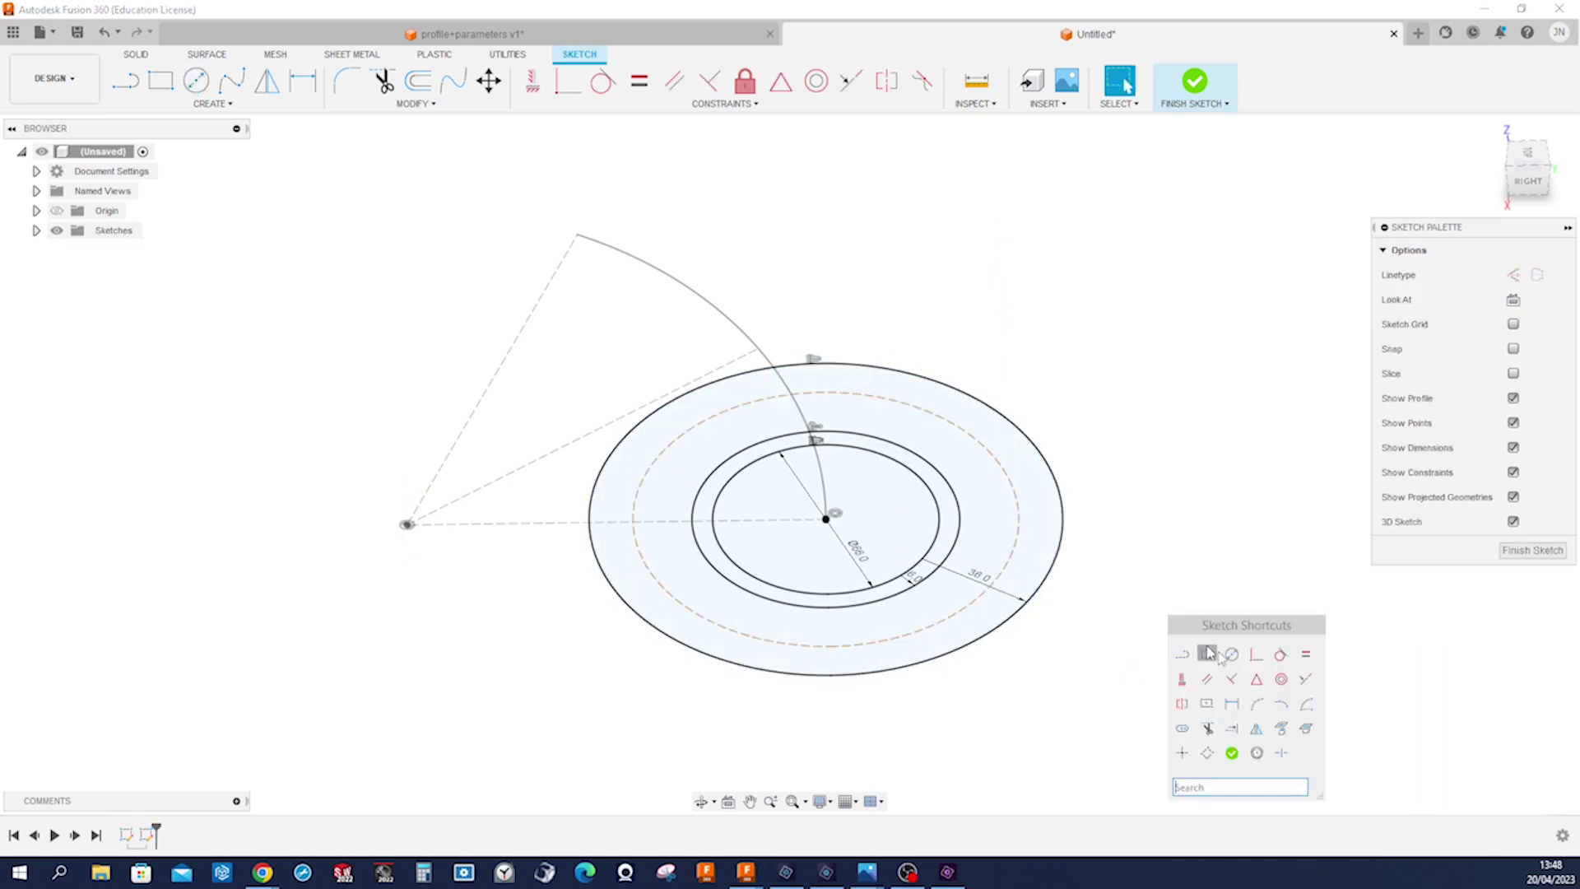
click(1241, 663)
key(c)
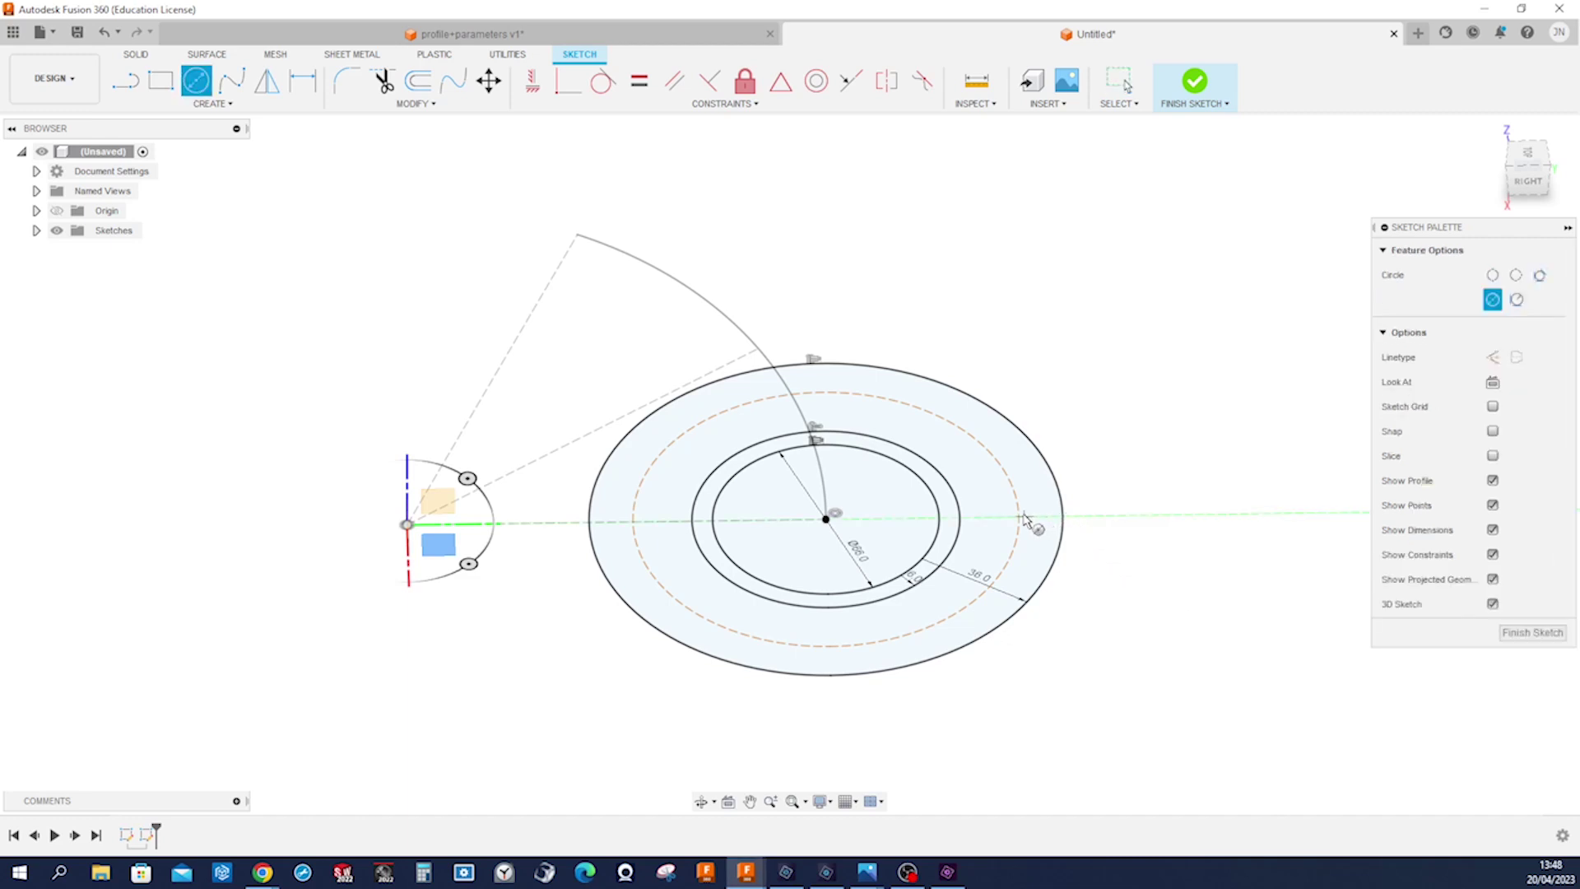
click(1020, 517)
click(1030, 527)
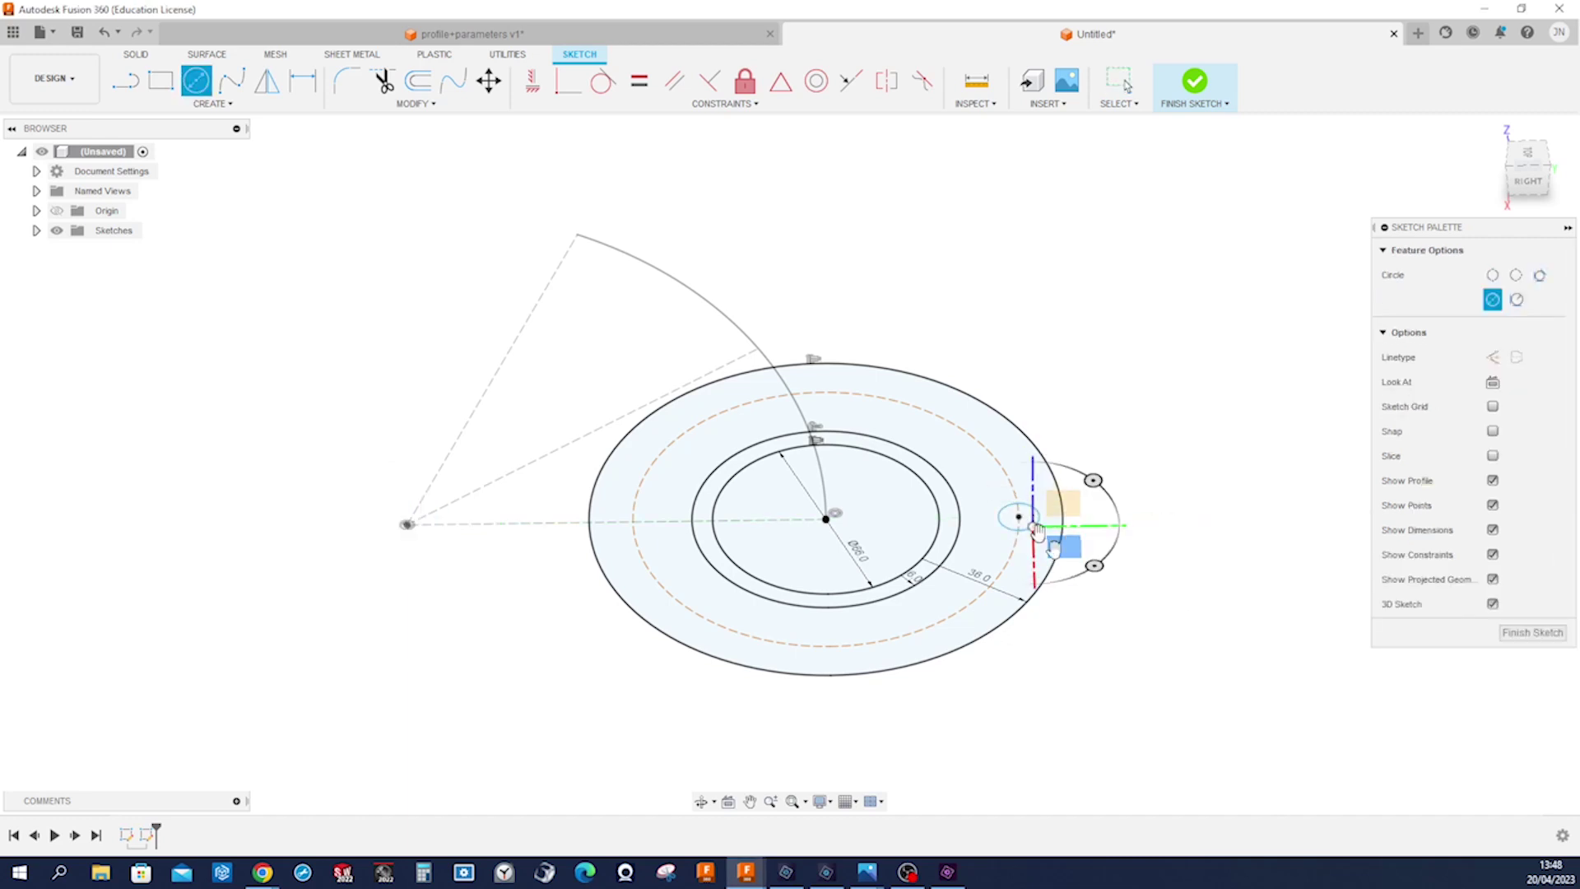
key(d)
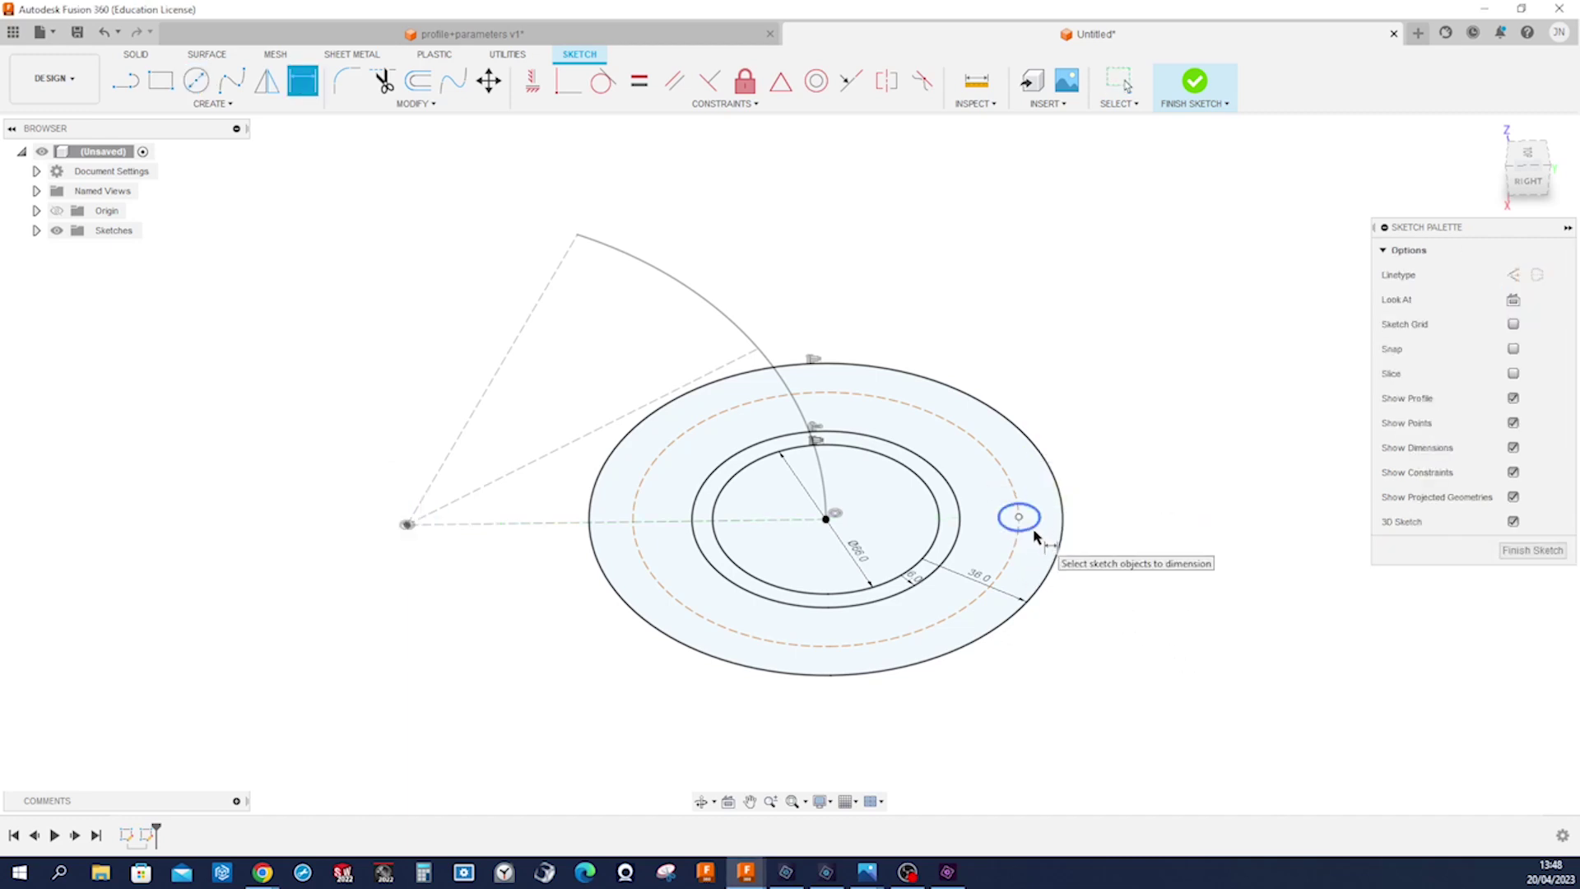
click(1039, 522)
click(1097, 589)
text(8)
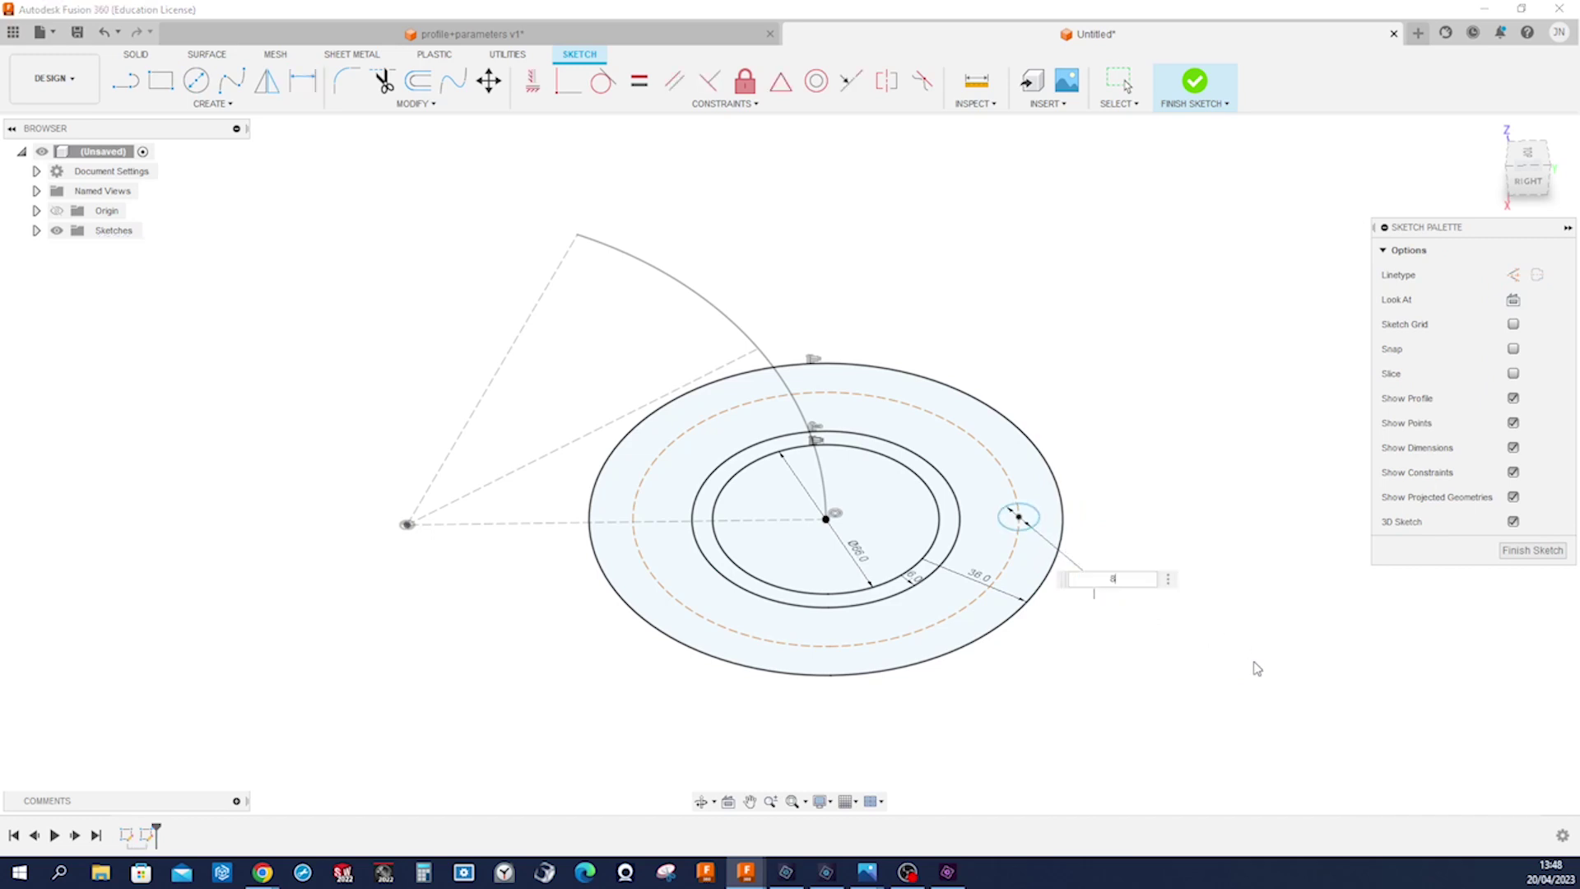
key(Return)
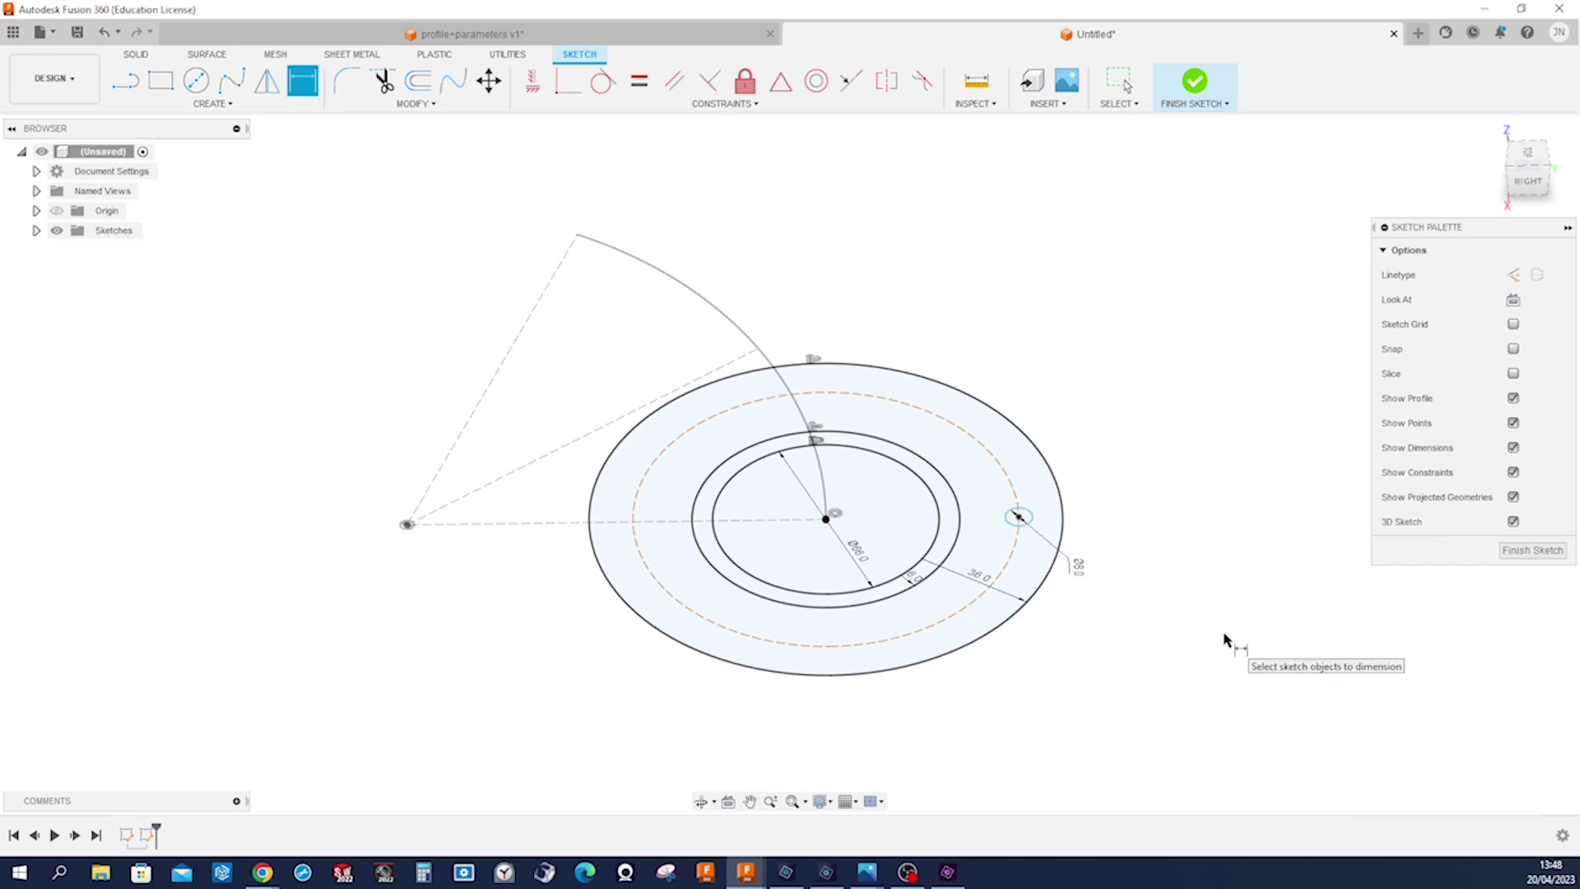
- Dimension the bolt circle 18 mm inside the flange's outer edge
click(1018, 559)
click(1055, 576)
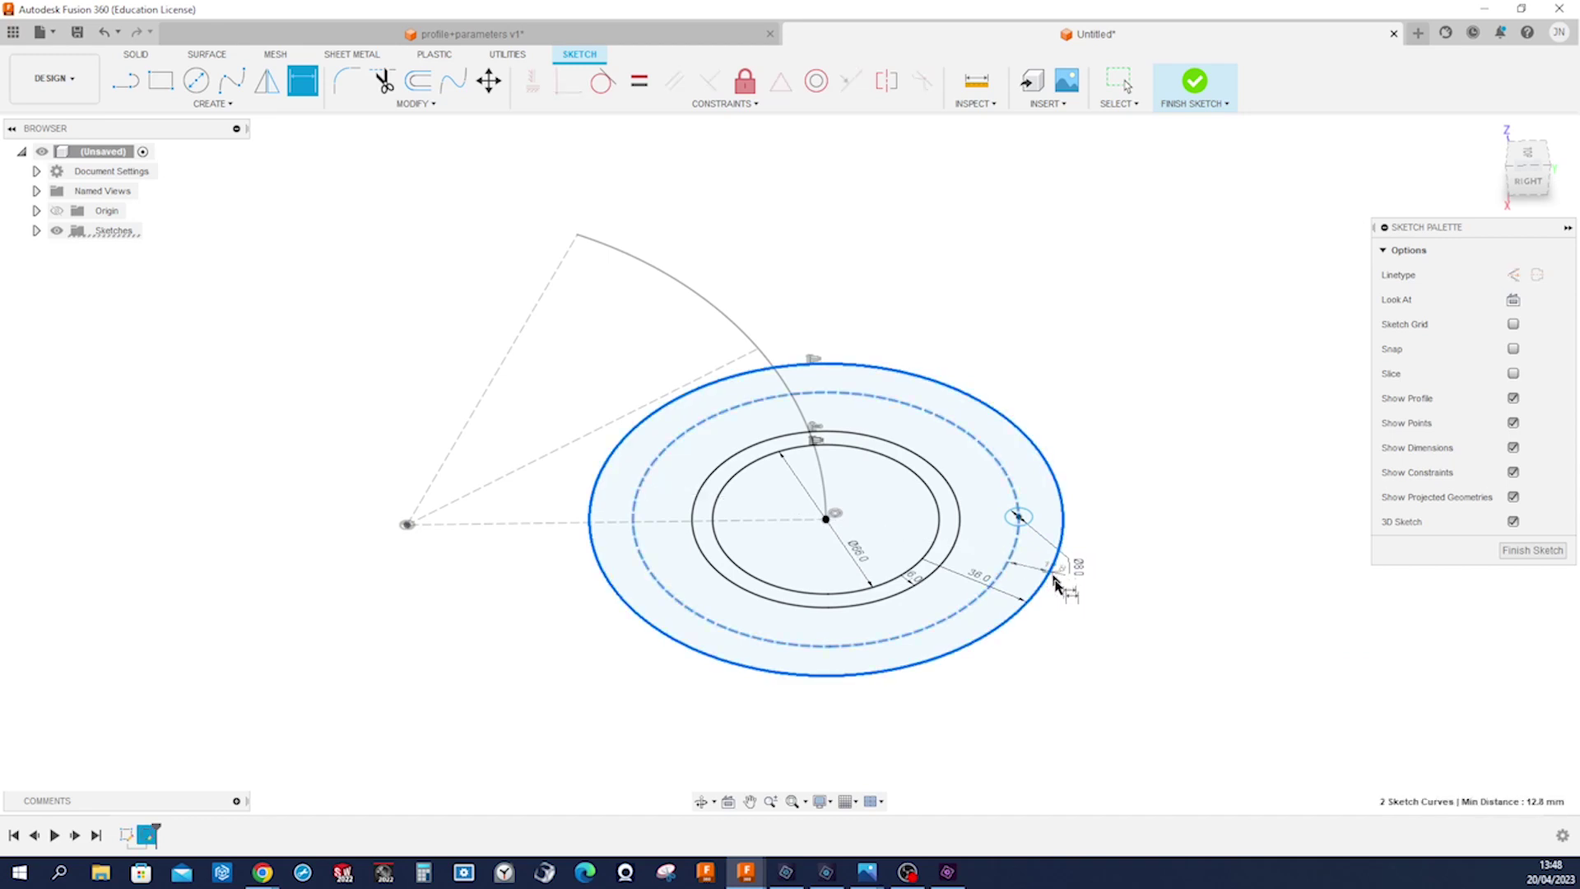
click(1065, 615)
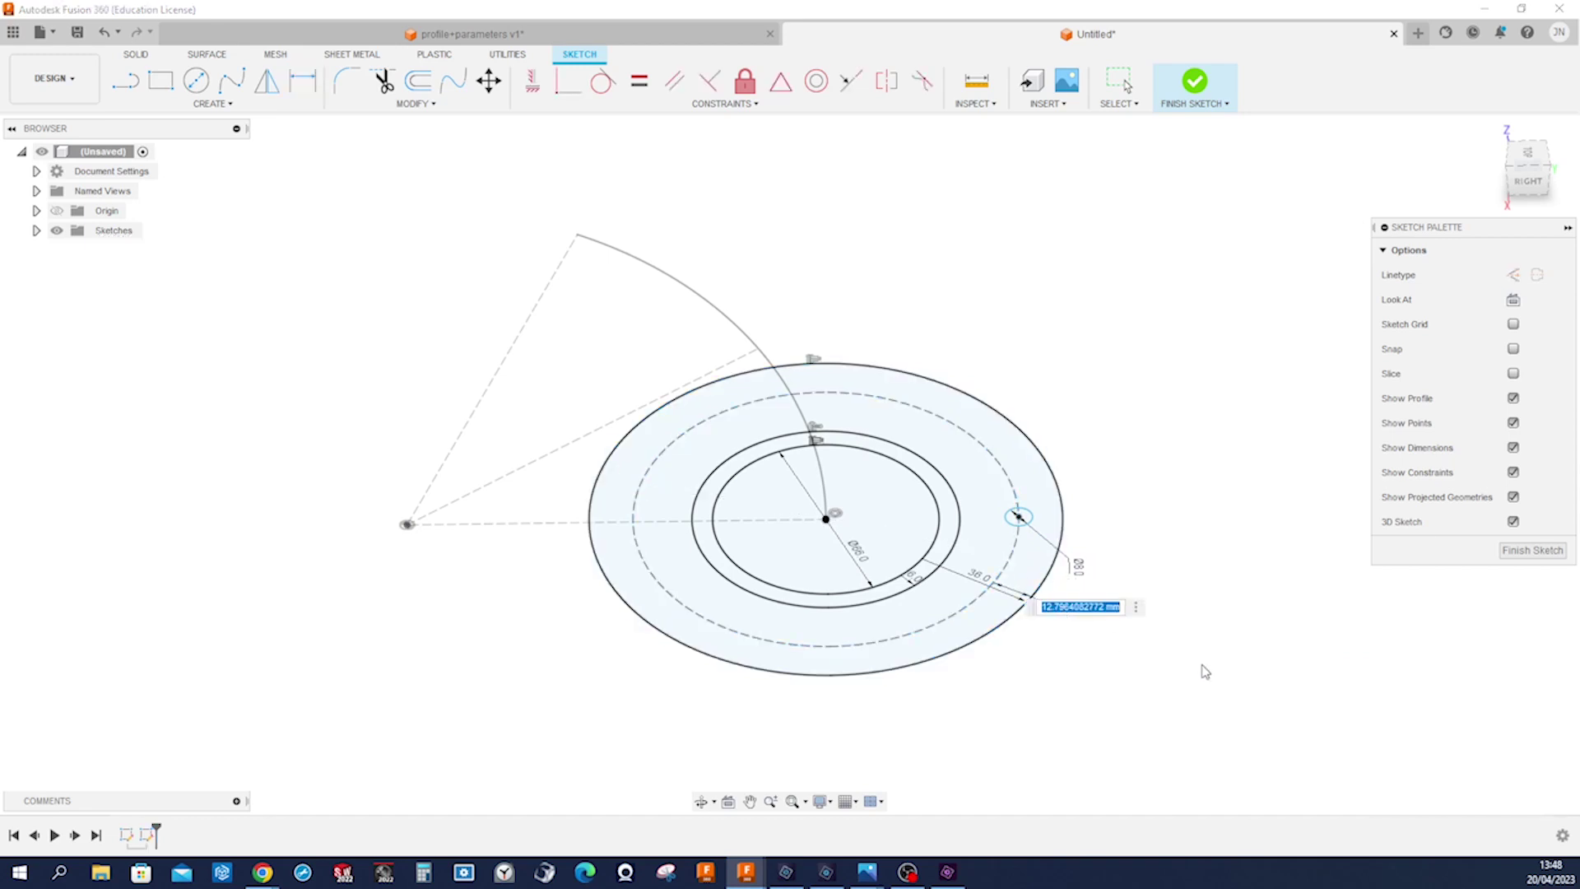
text(18)
key(Return)
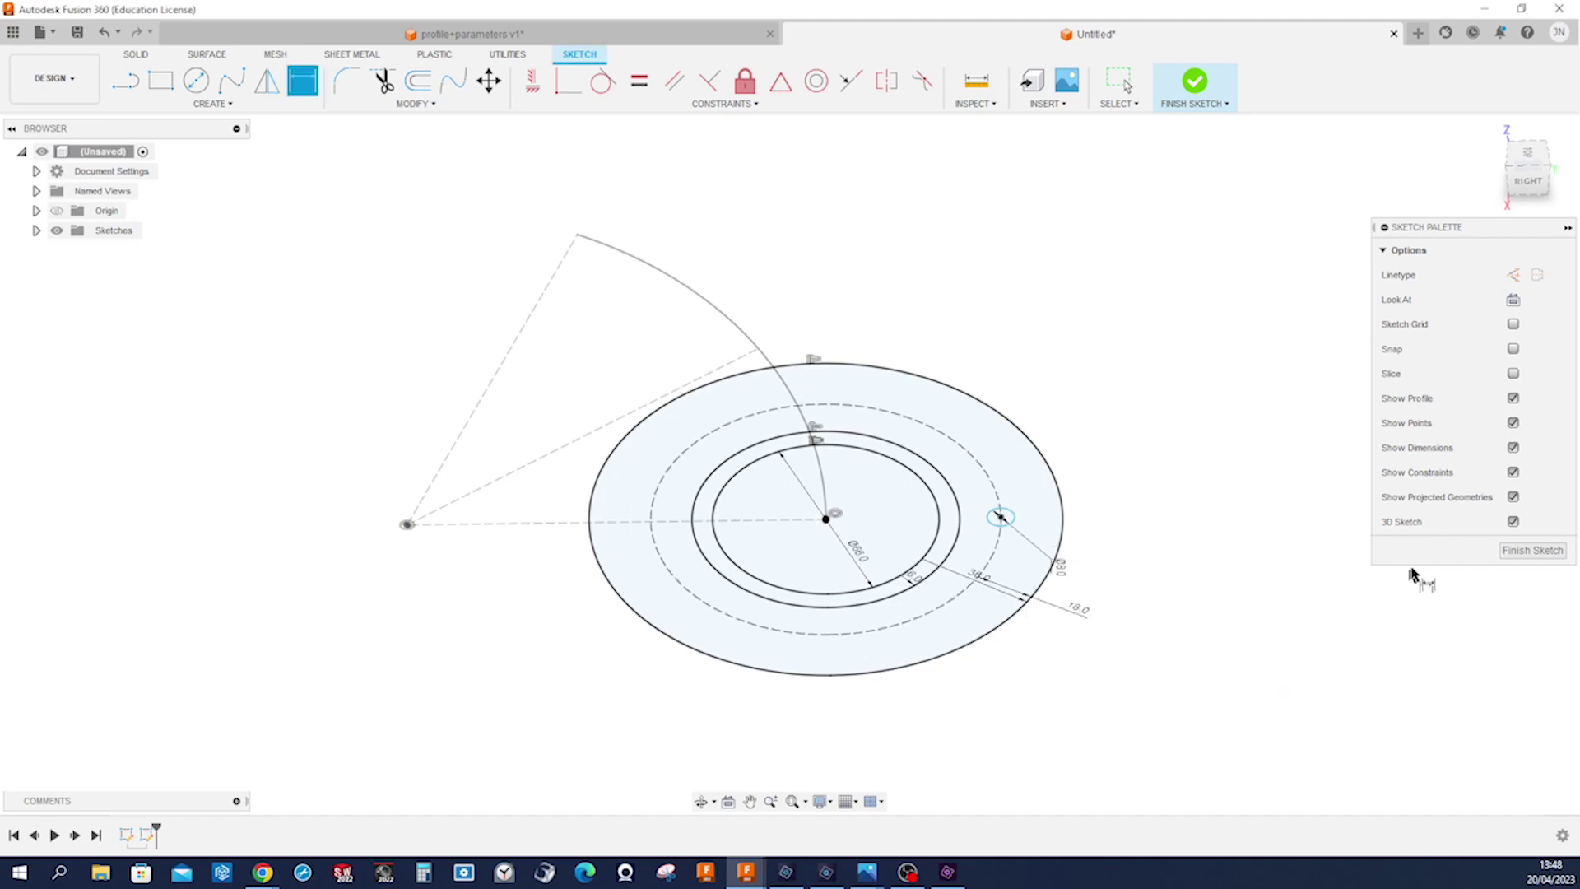
- Finish the flange sketch and sweep the wall ring profile along the 66° arc path
click(1532, 549)
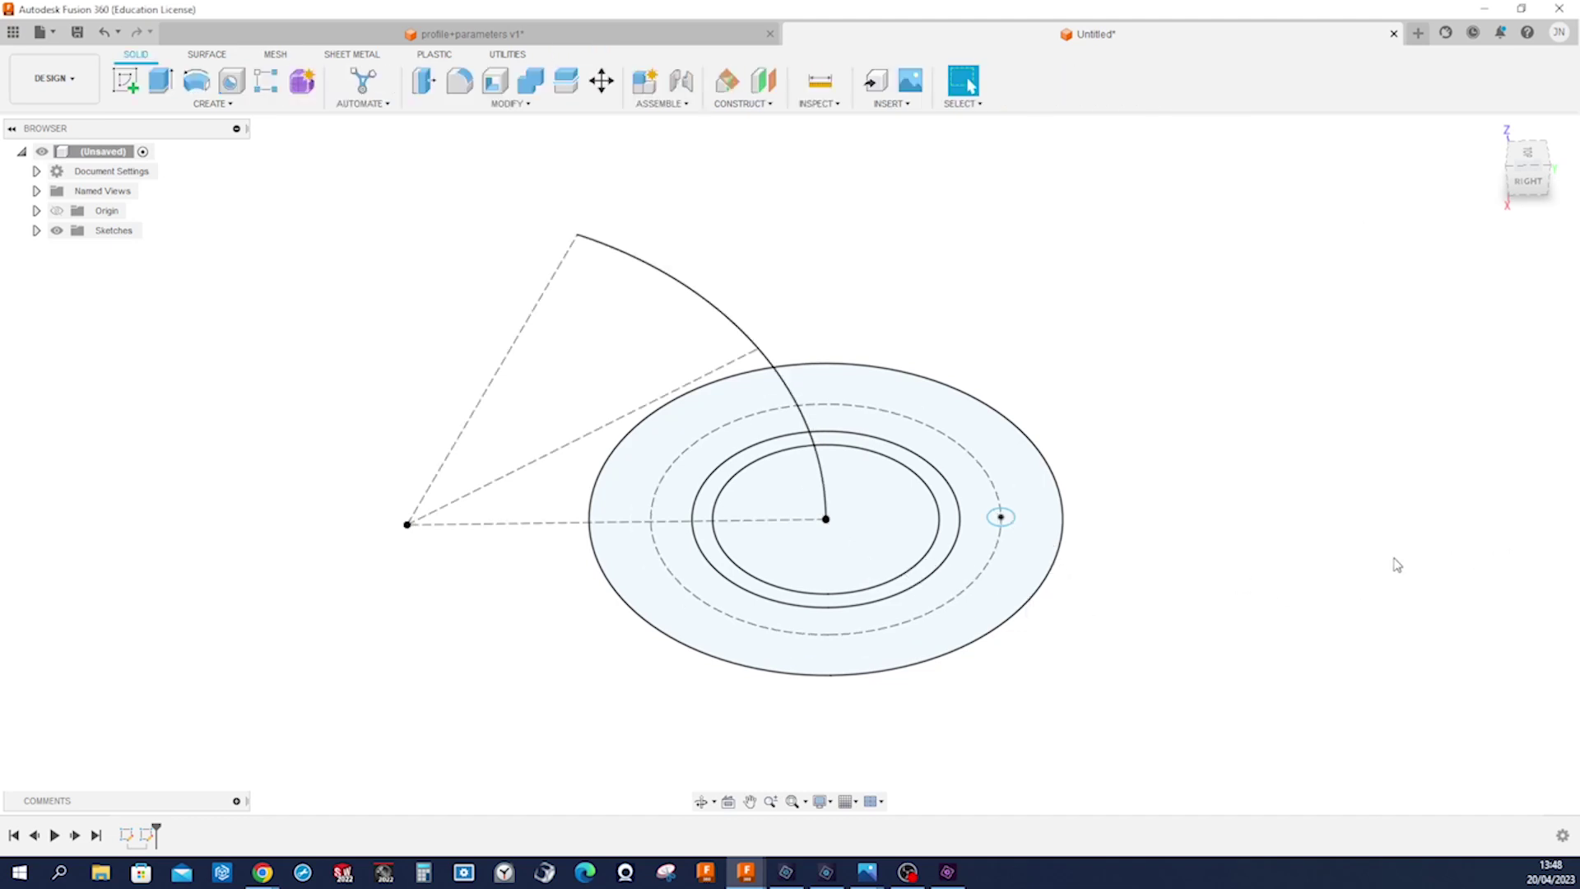
shift+middle_drag(1396, 564, 1385, 543)
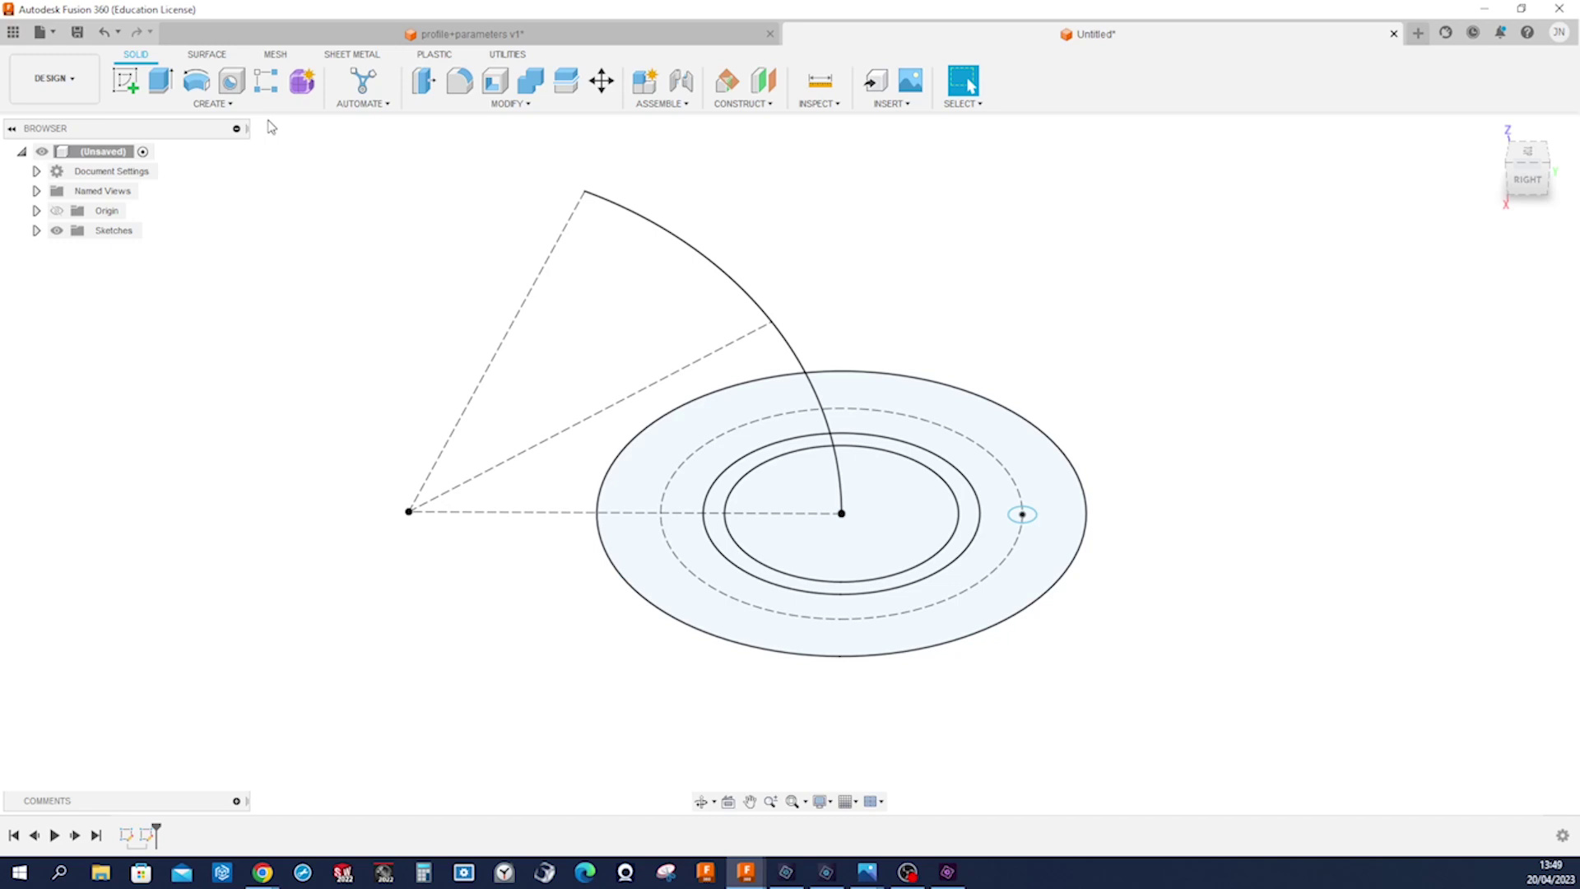
click(228, 104)
click(160, 222)
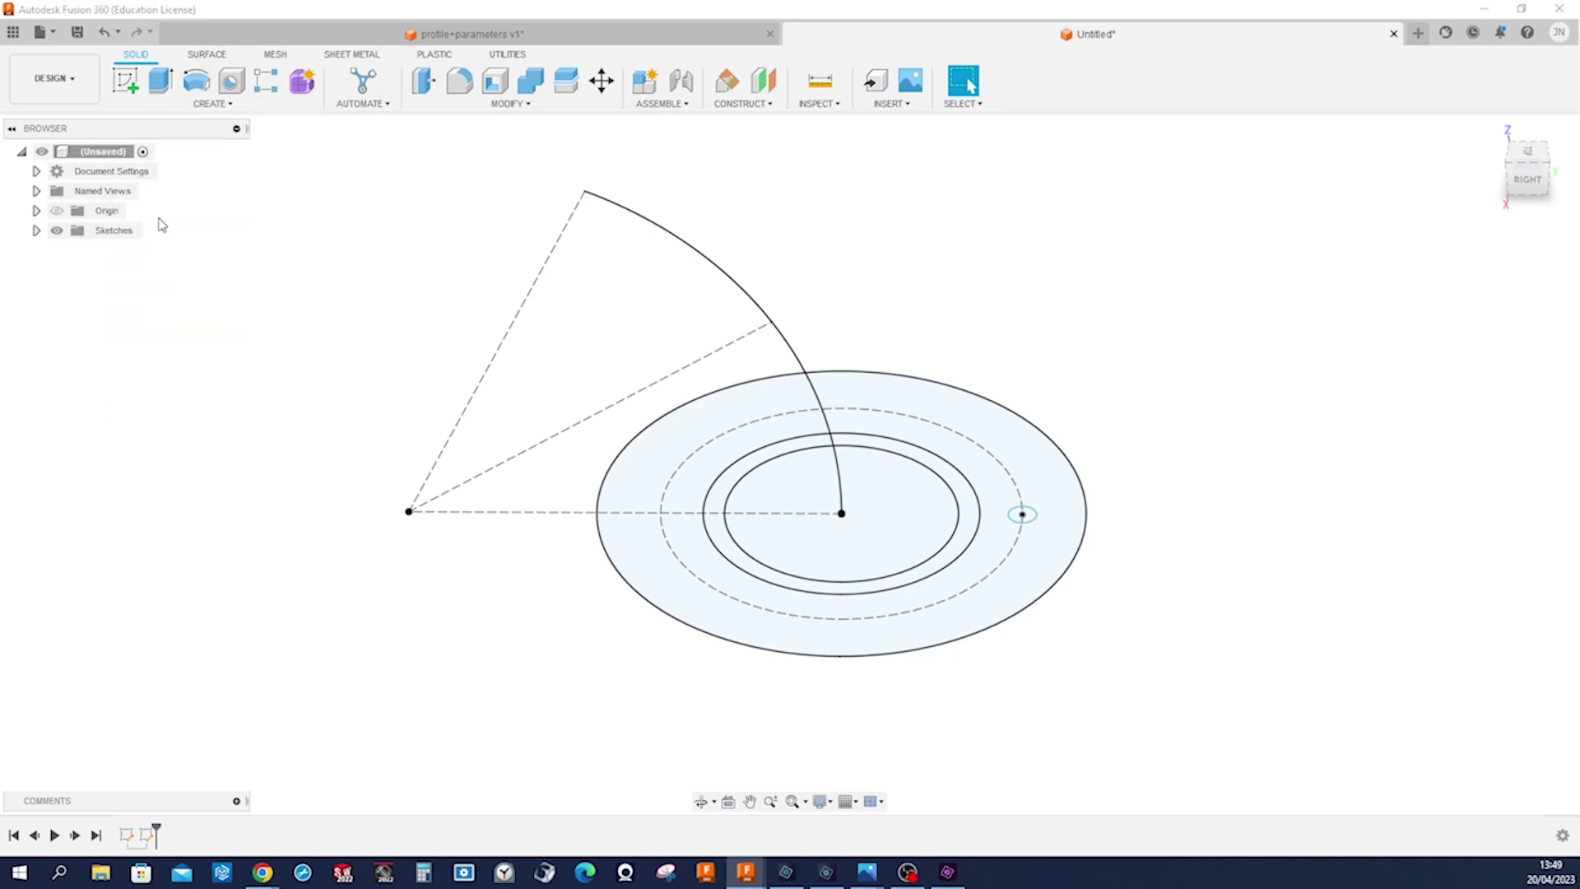
shift+middle_drag(825, 296, 986, 432)
click(987, 448)
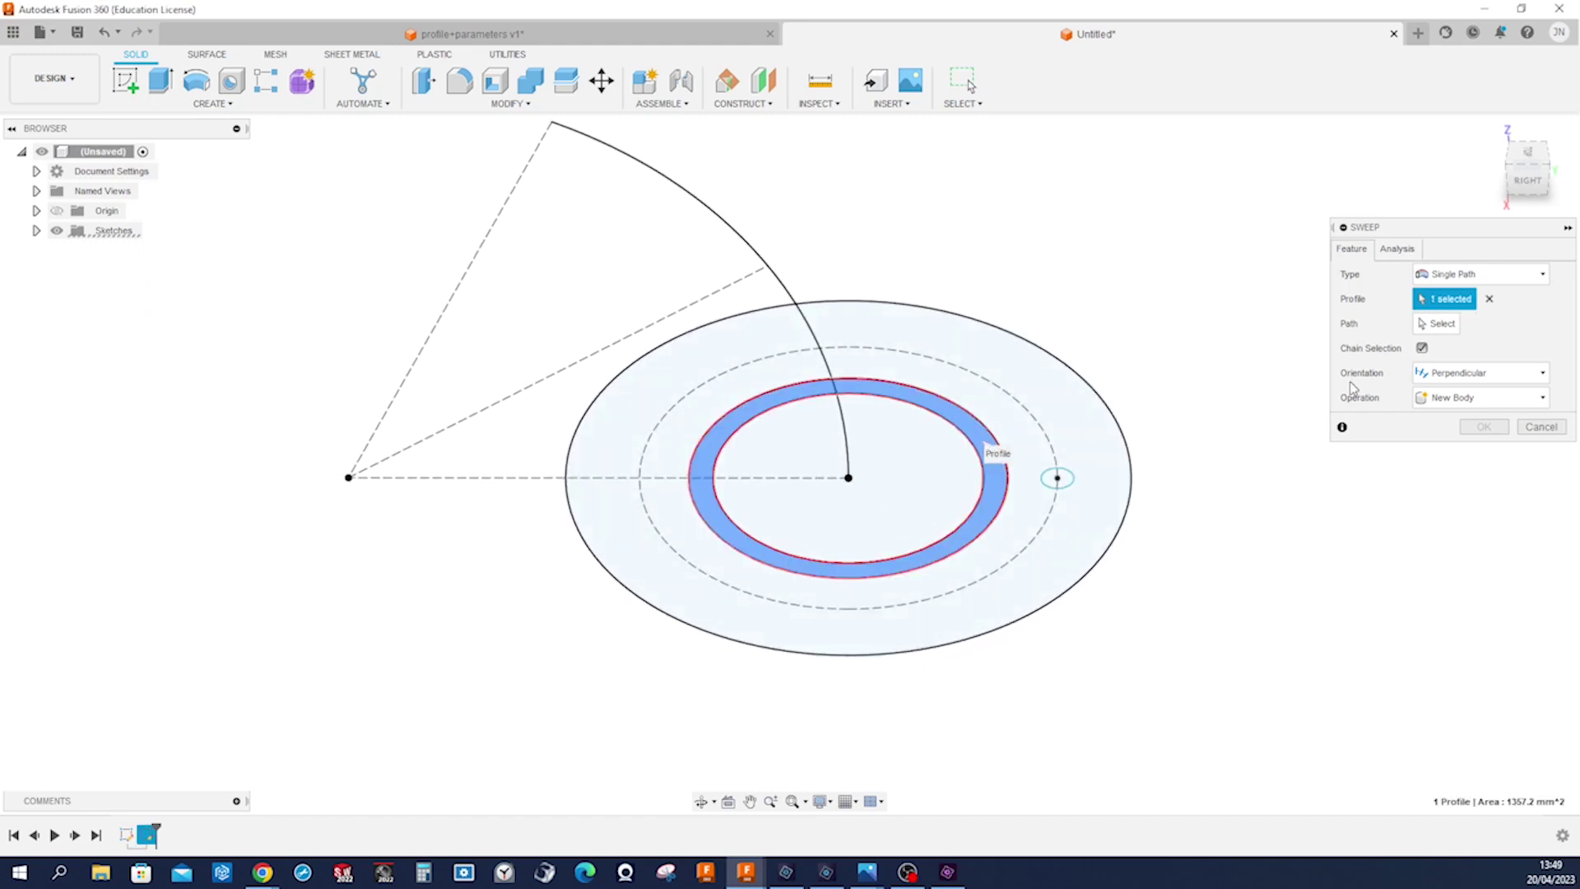
click(1439, 328)
click(794, 301)
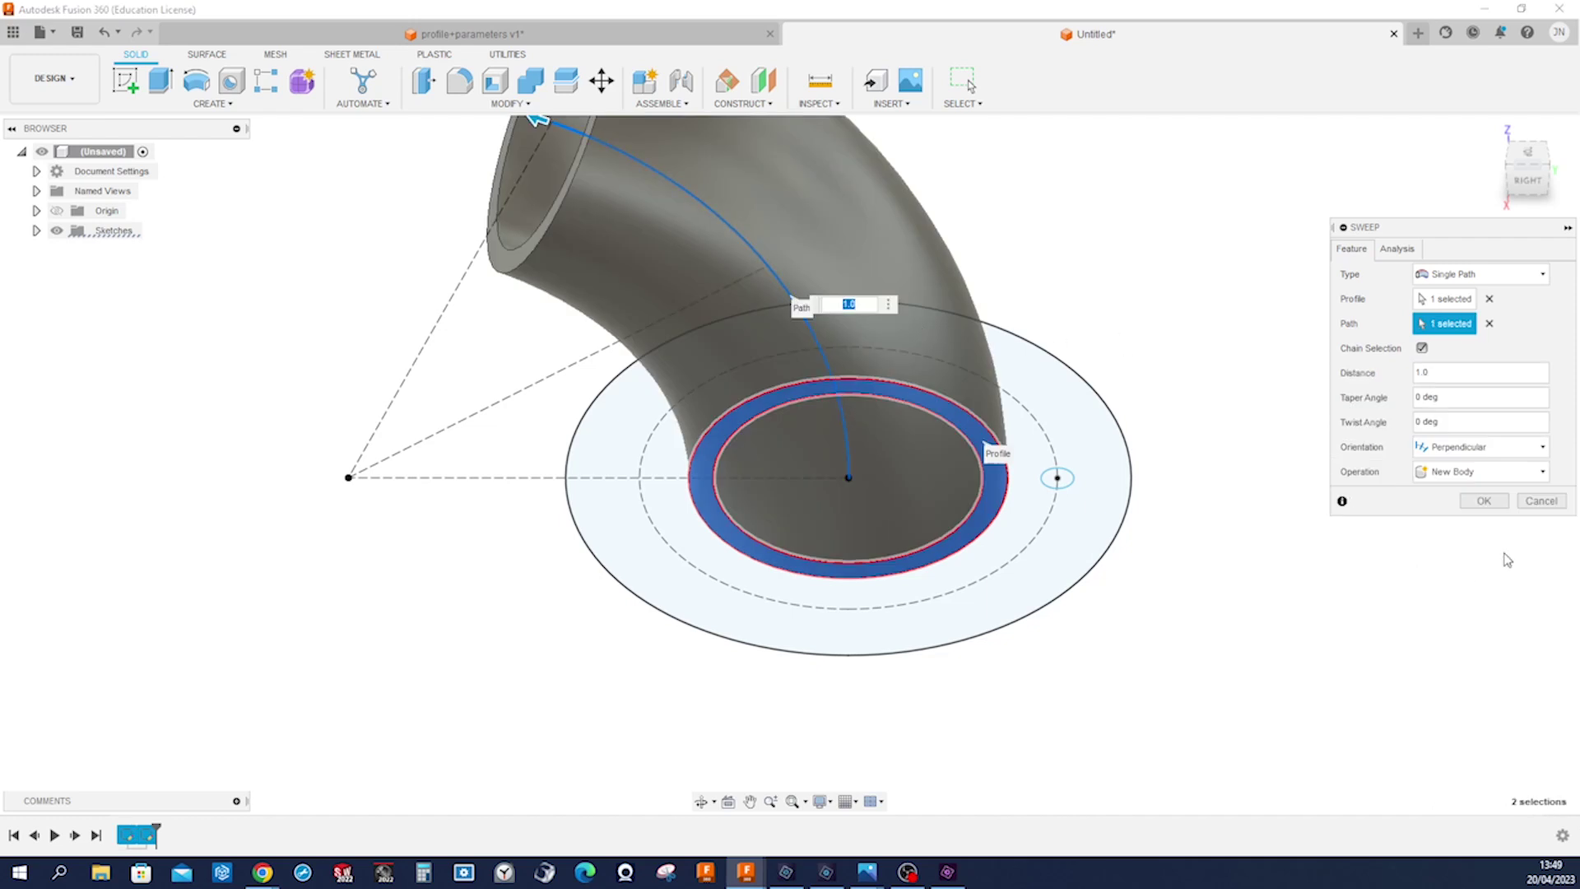
click(1483, 500)
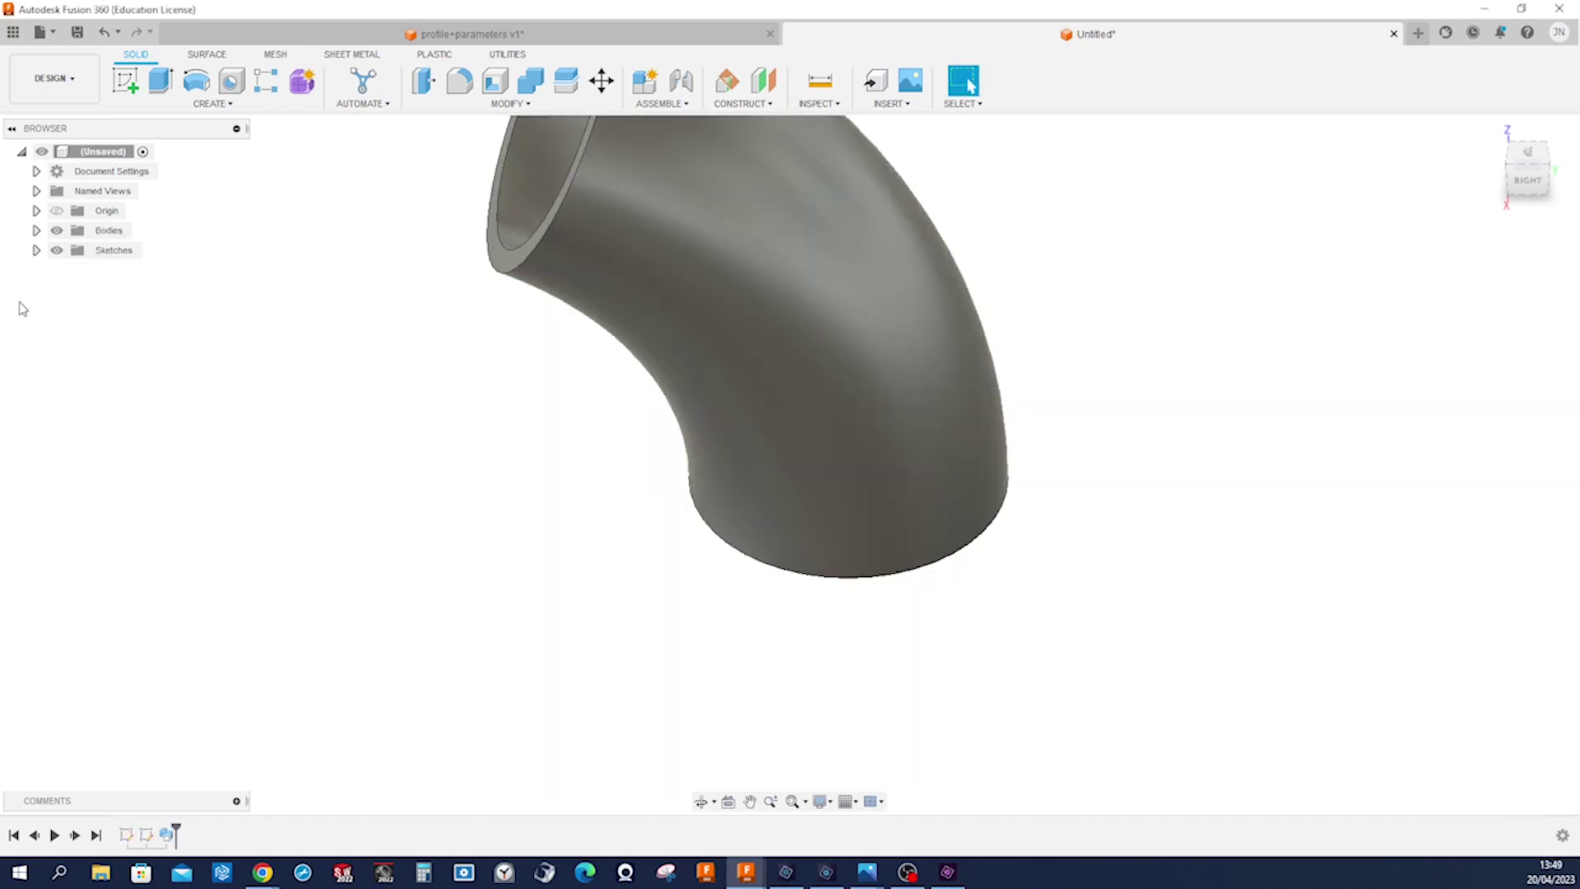
click(36, 250)
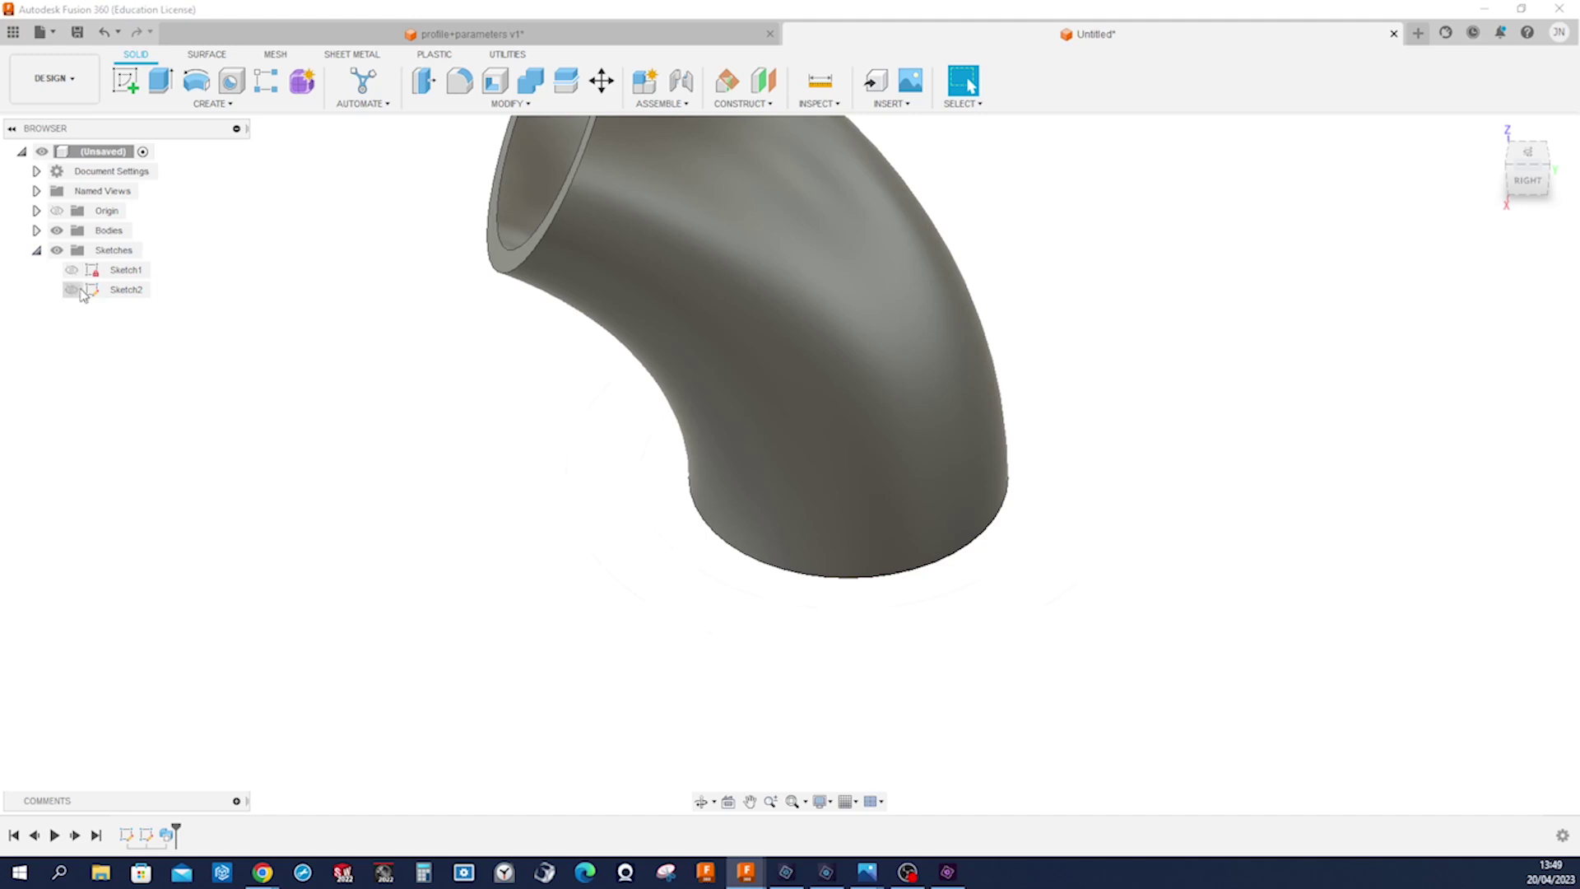
- Show Sketch1 and Sketch2, then extrude the three flange profiles 12 mm down, joined to the pipe
click(71, 289)
click(71, 269)
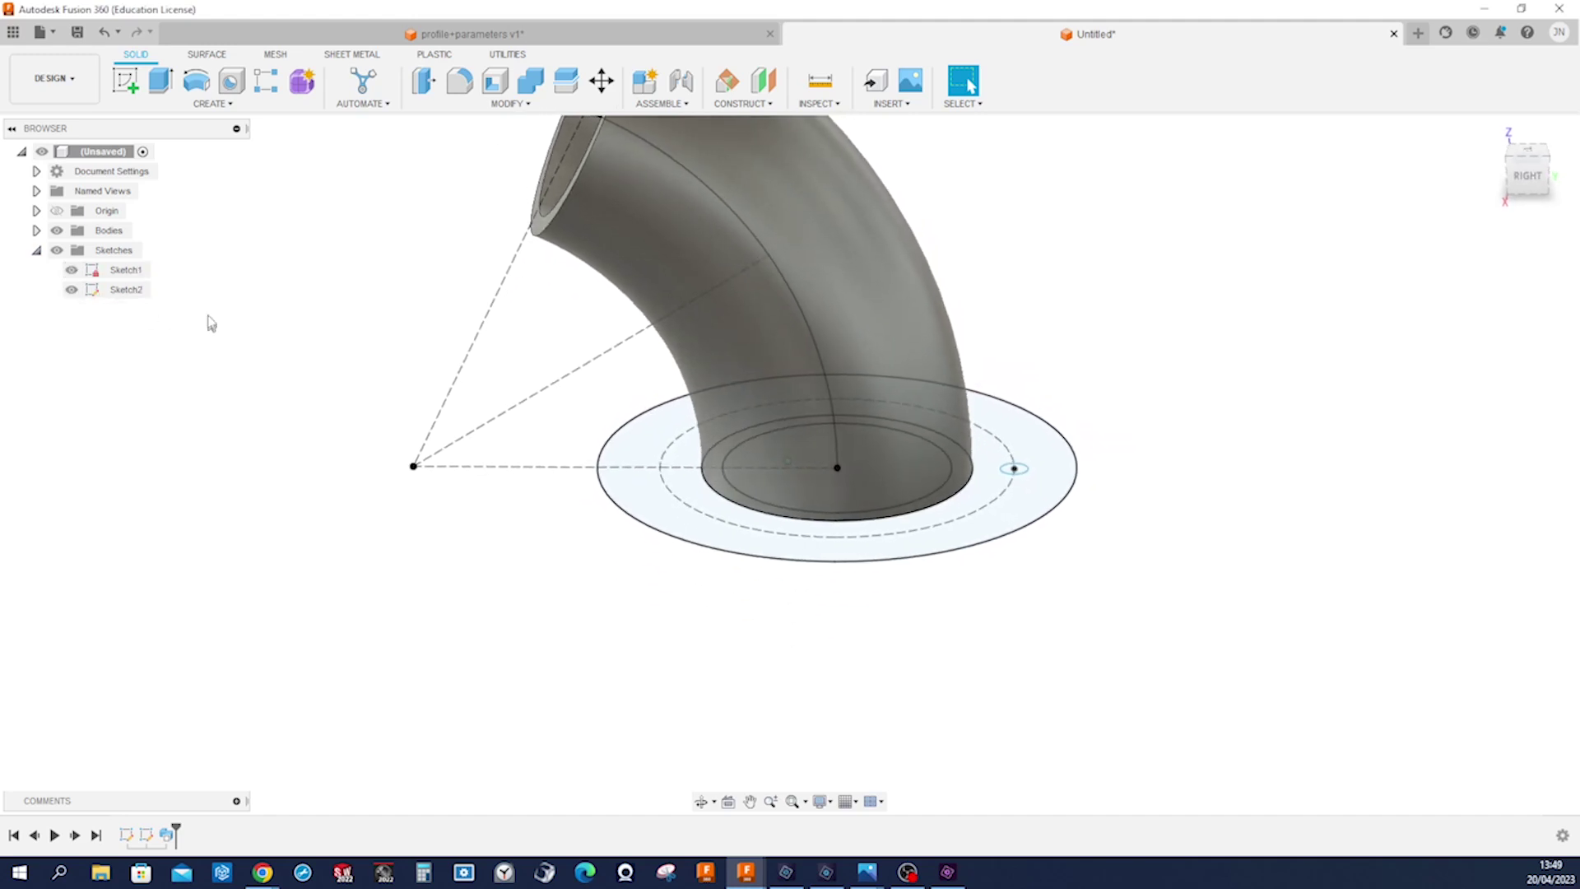
click(158, 82)
shift+middle_drag(497, 521, 649, 529)
click(654, 517)
scroll(683, 494, up, 4)
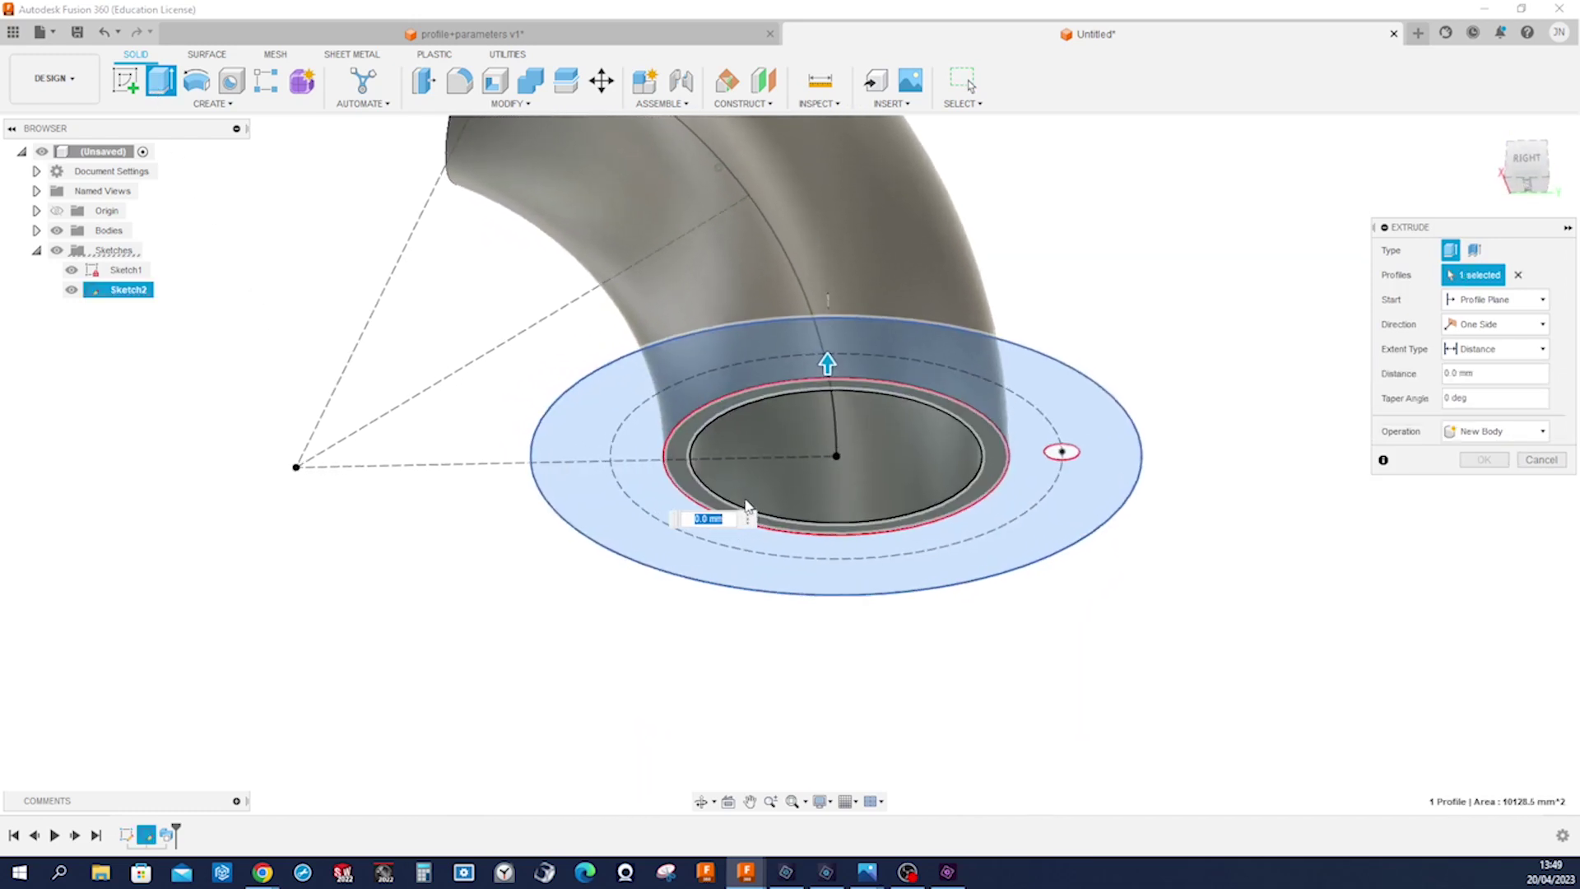
click(687, 488)
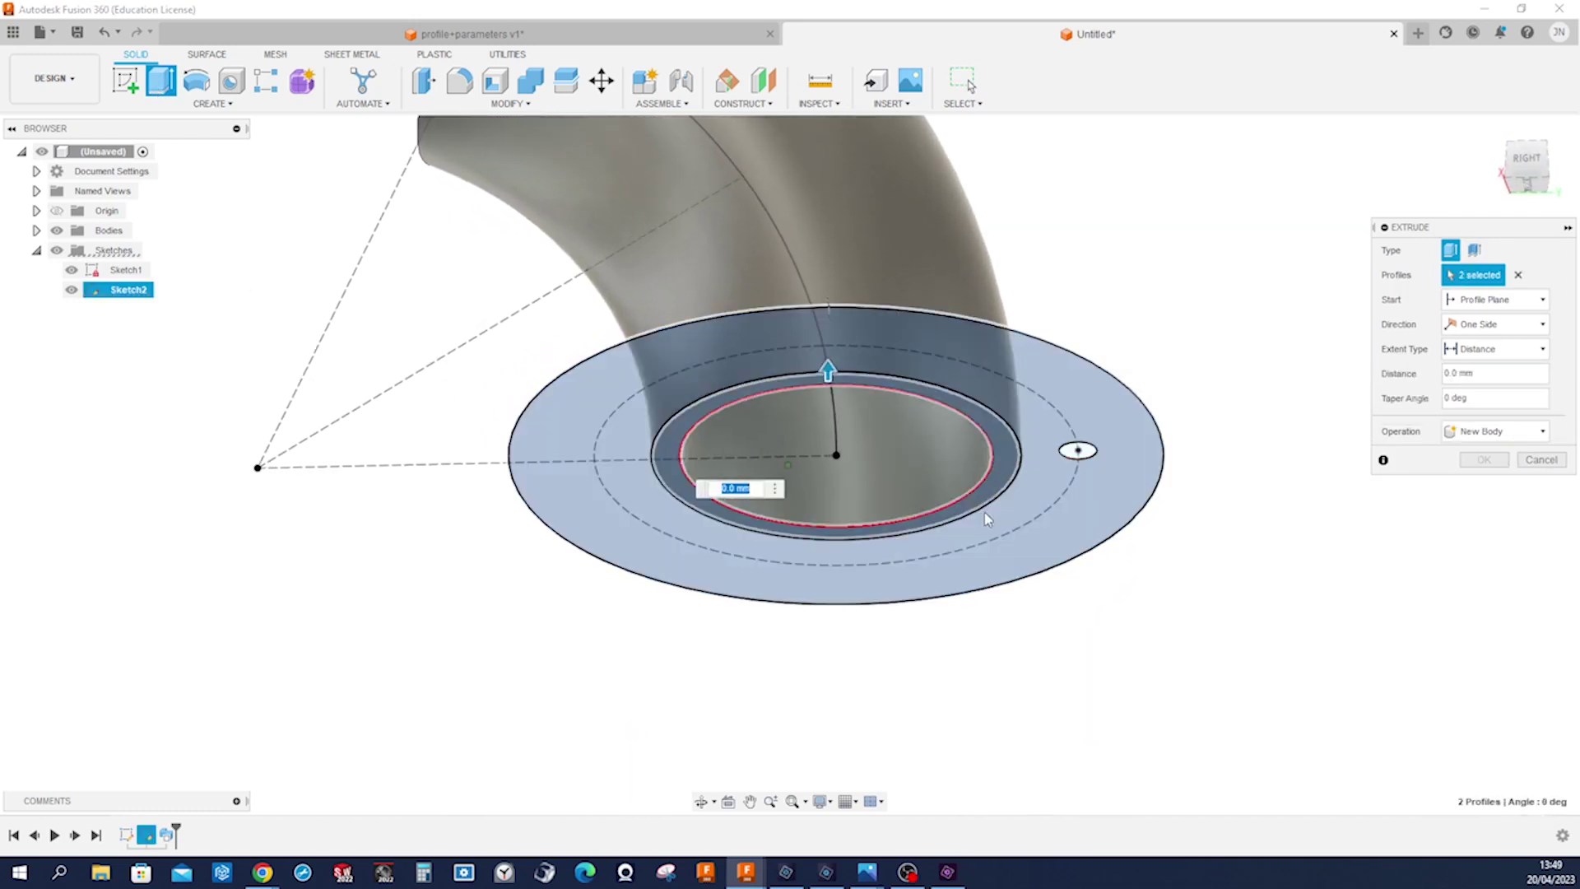
scroll(1077, 455, up, 4)
click(1077, 455)
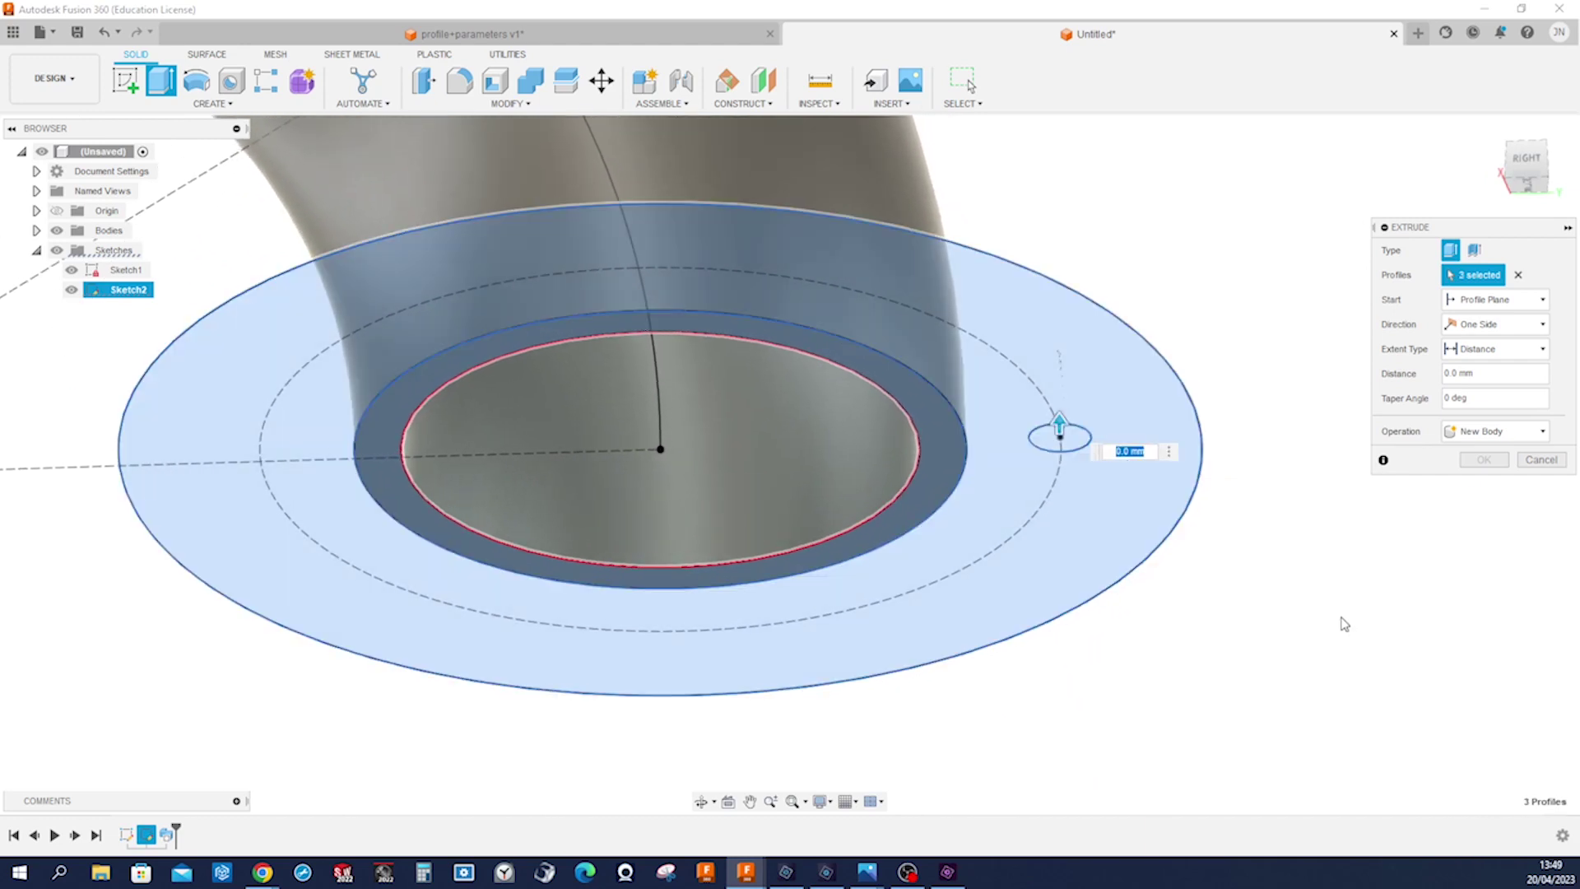
scroll(1166, 529, down, 3)
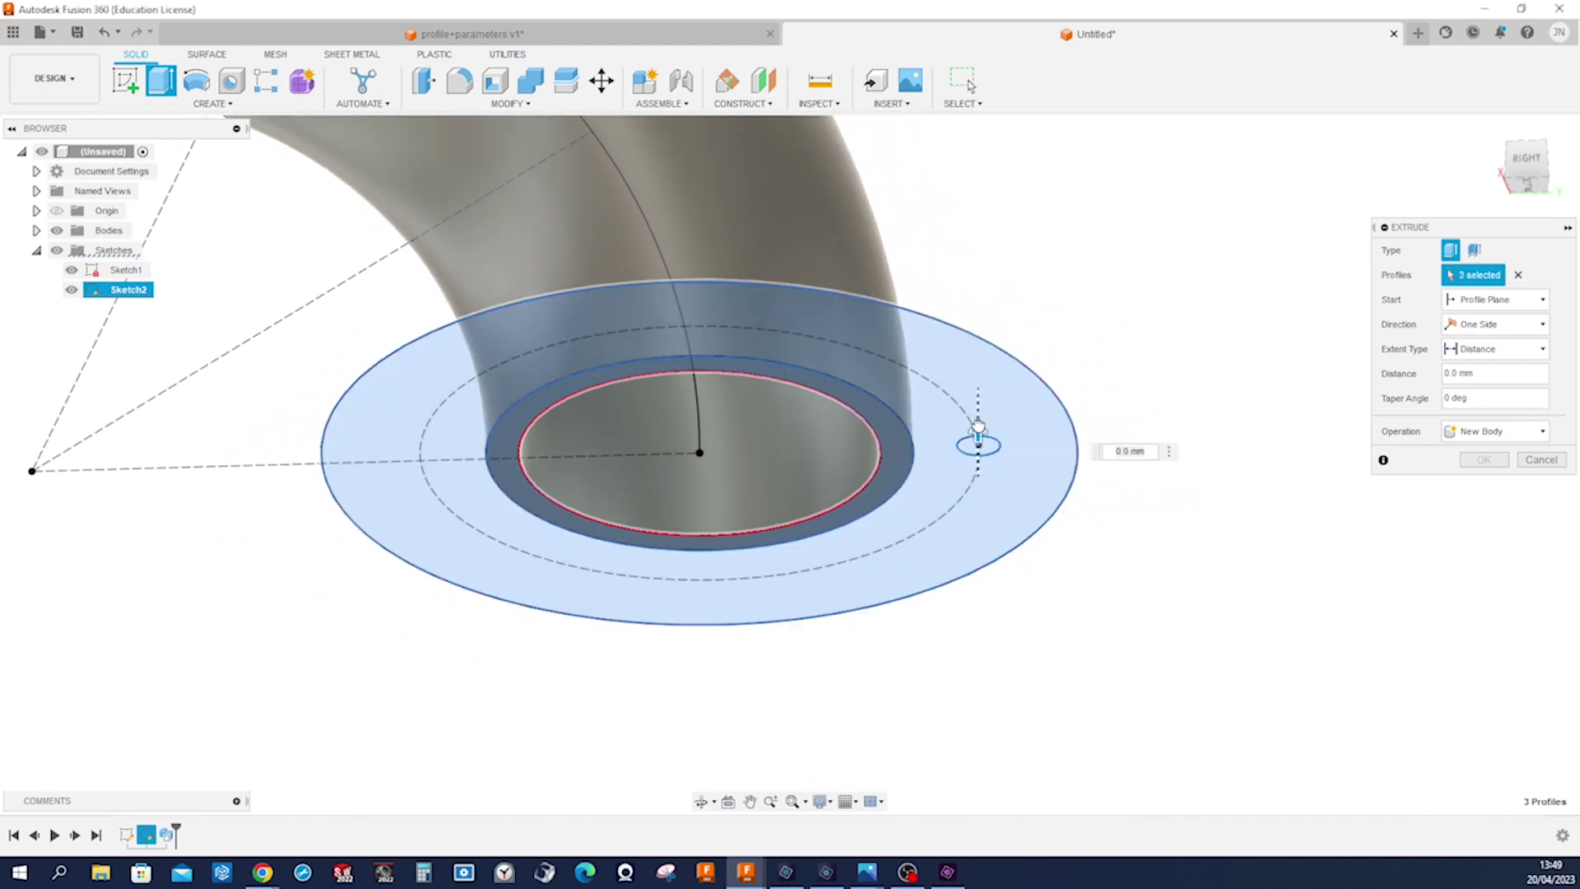
drag(977, 428, 1052, 650)
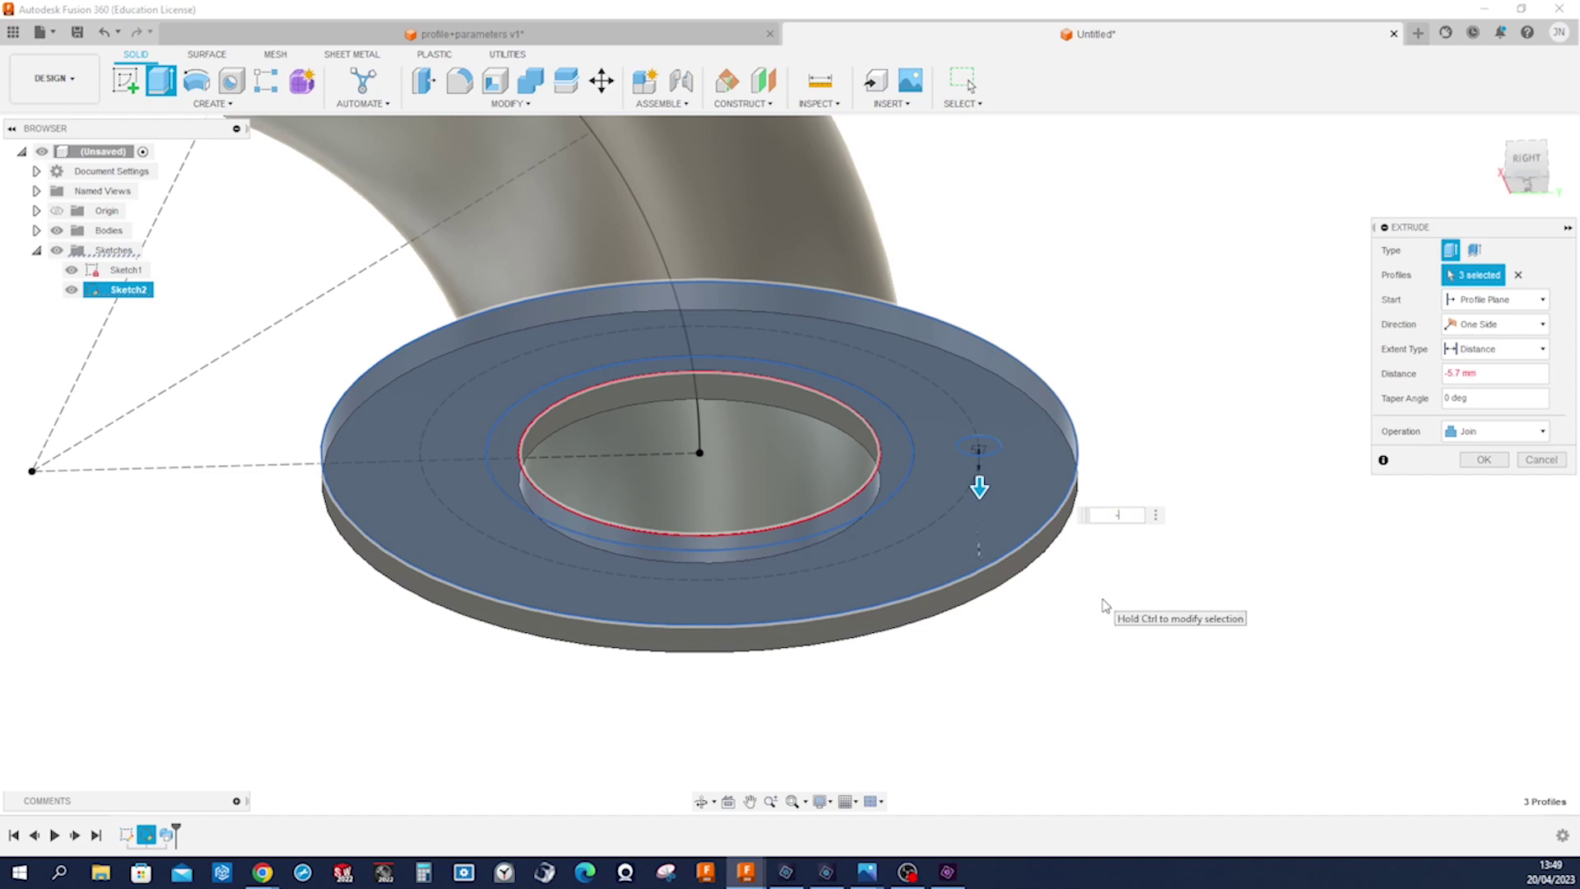
key(Return)
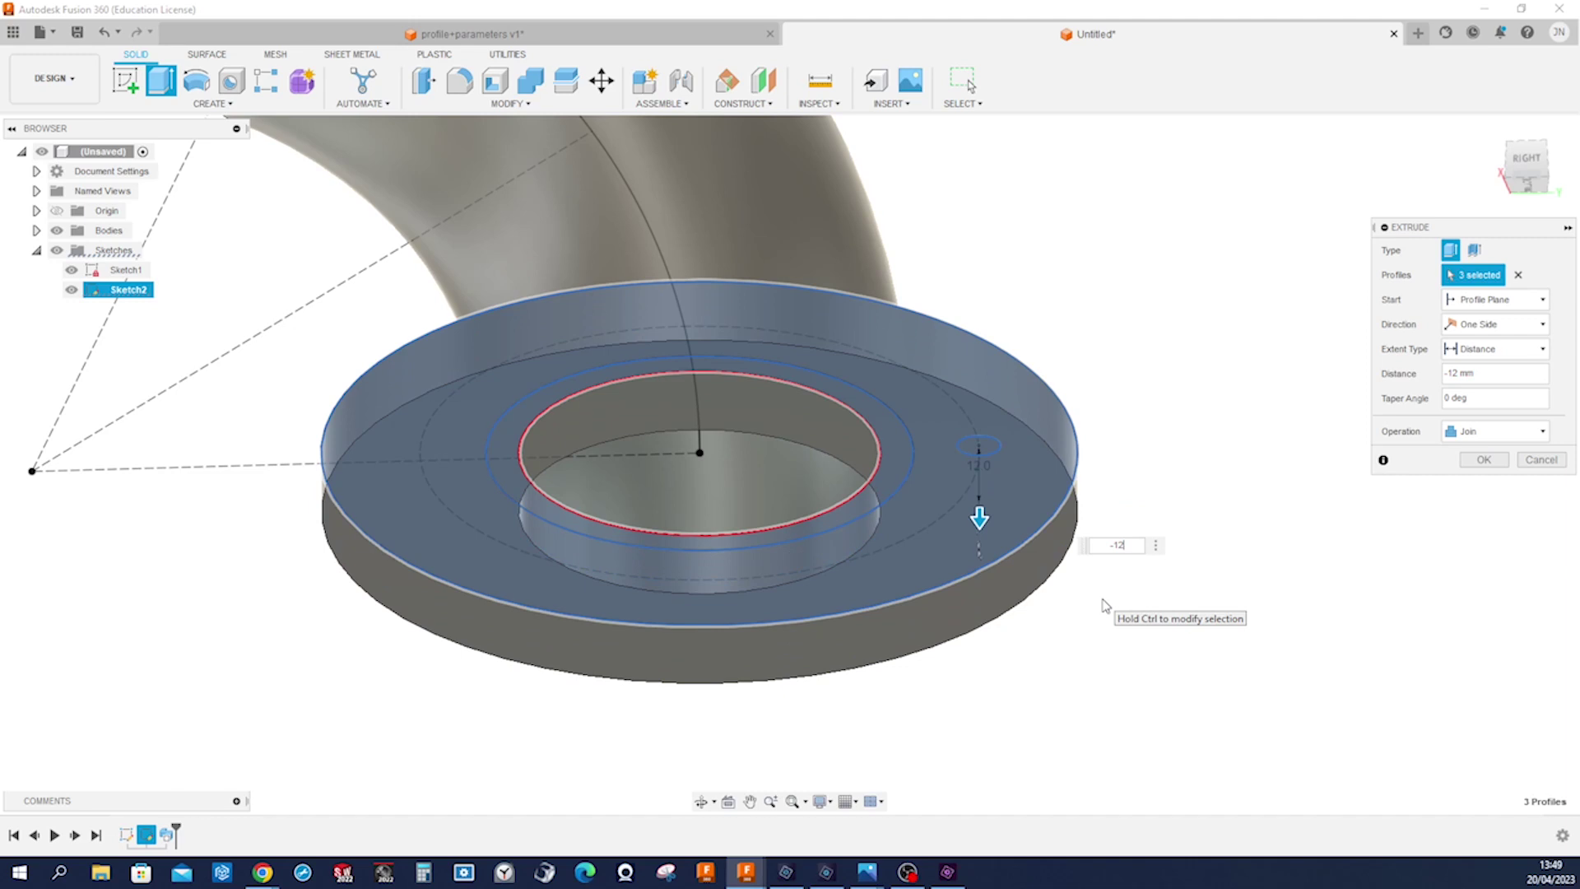
click(1482, 461)
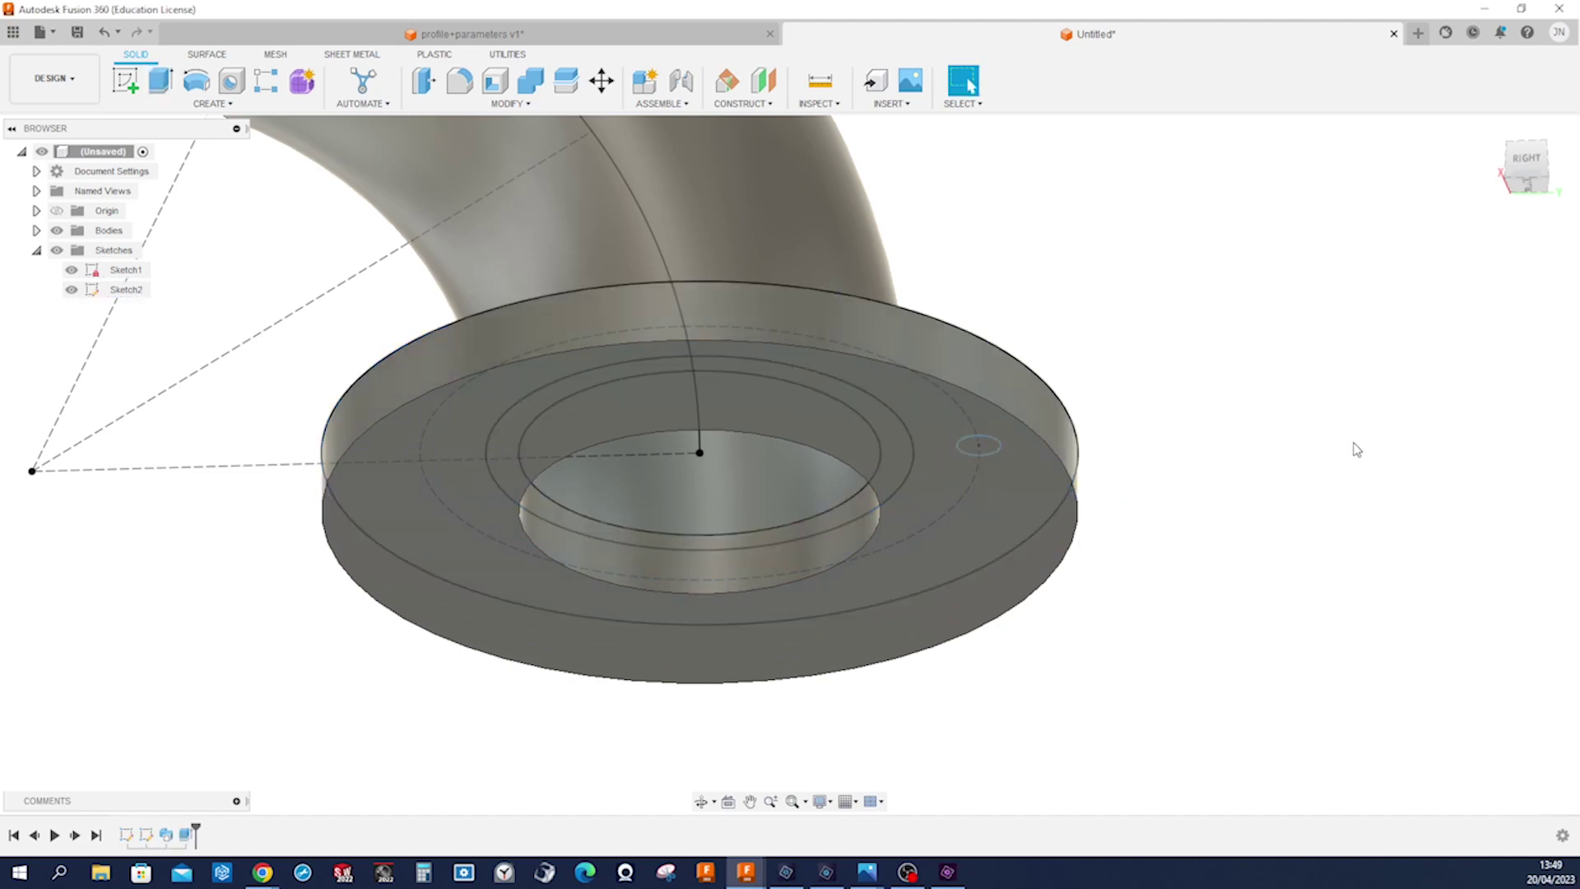
- Cut the Ø8 bolt-hole circle through the flange with extent type All
click(160, 80)
shift+middle_drag(609, 202, 988, 494)
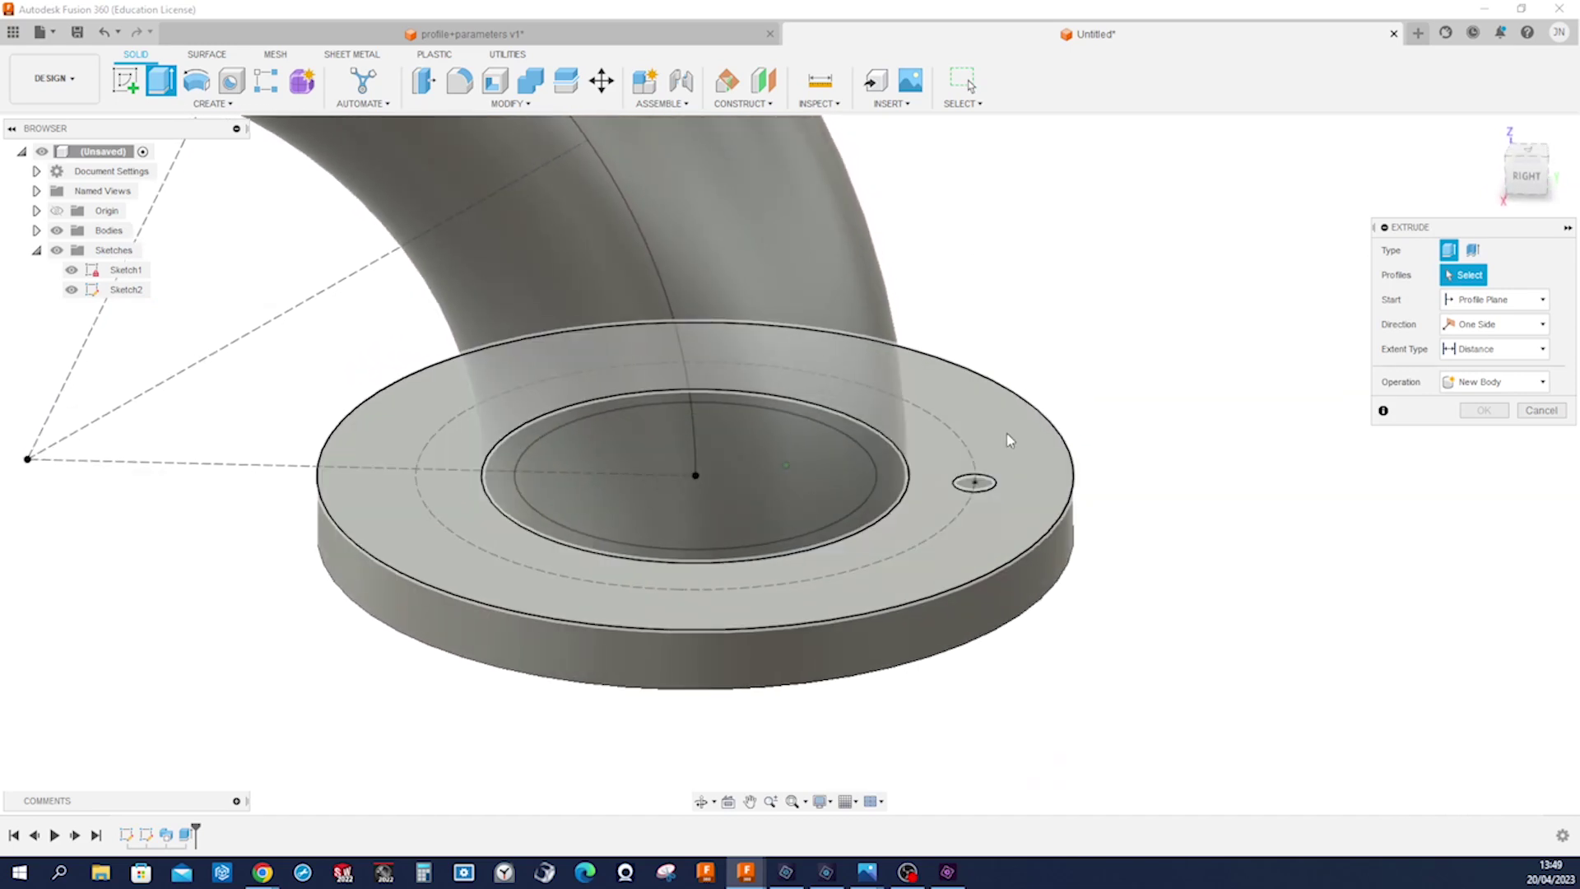
click(987, 483)
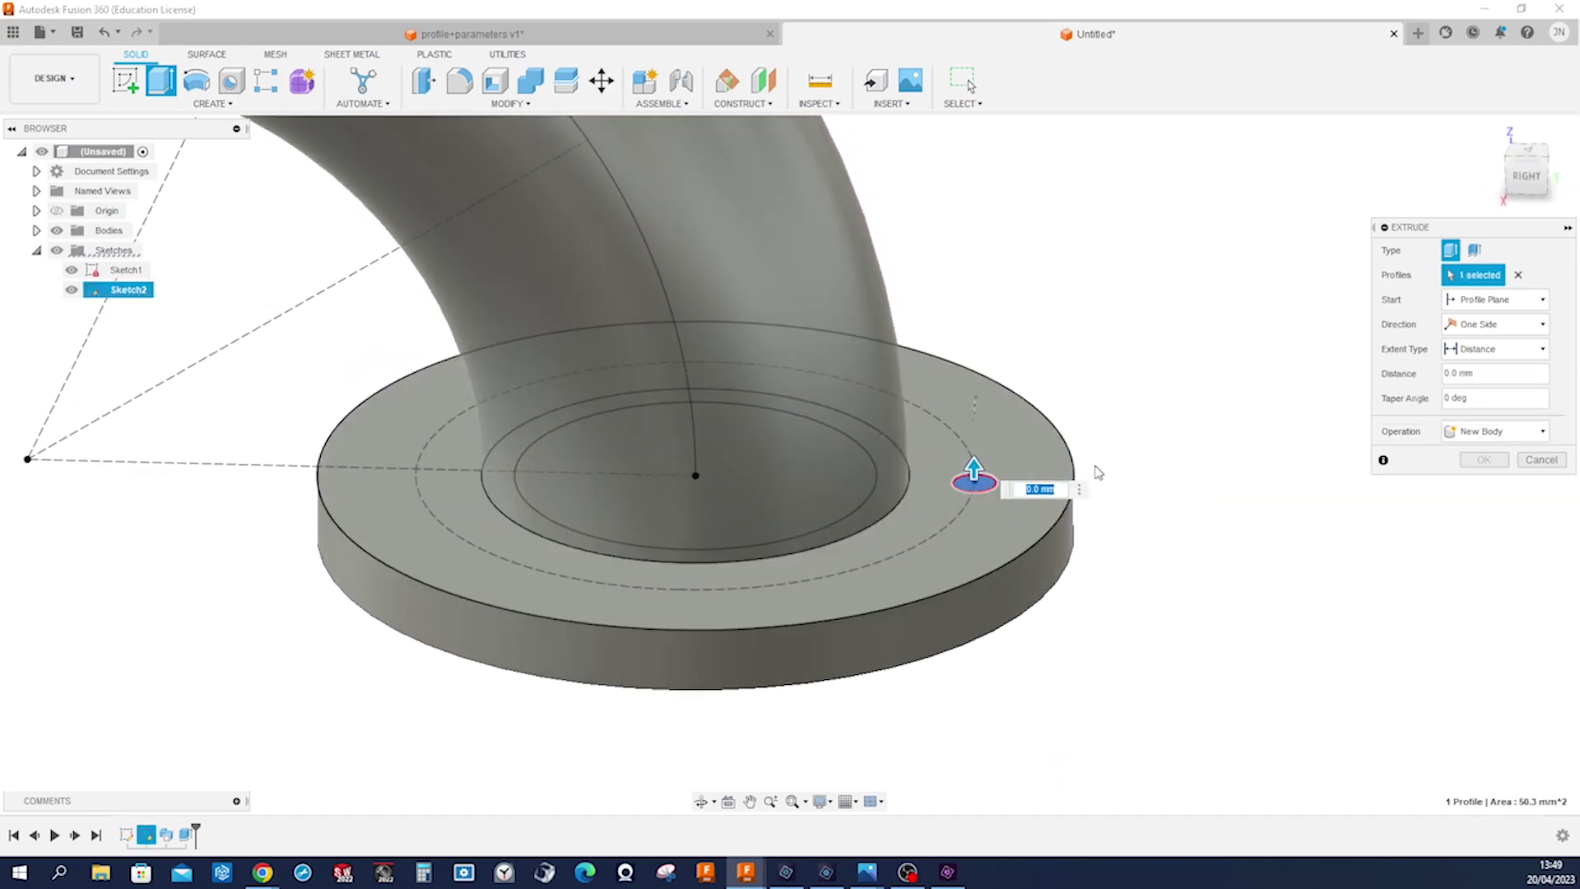
drag(975, 467, 966, 581)
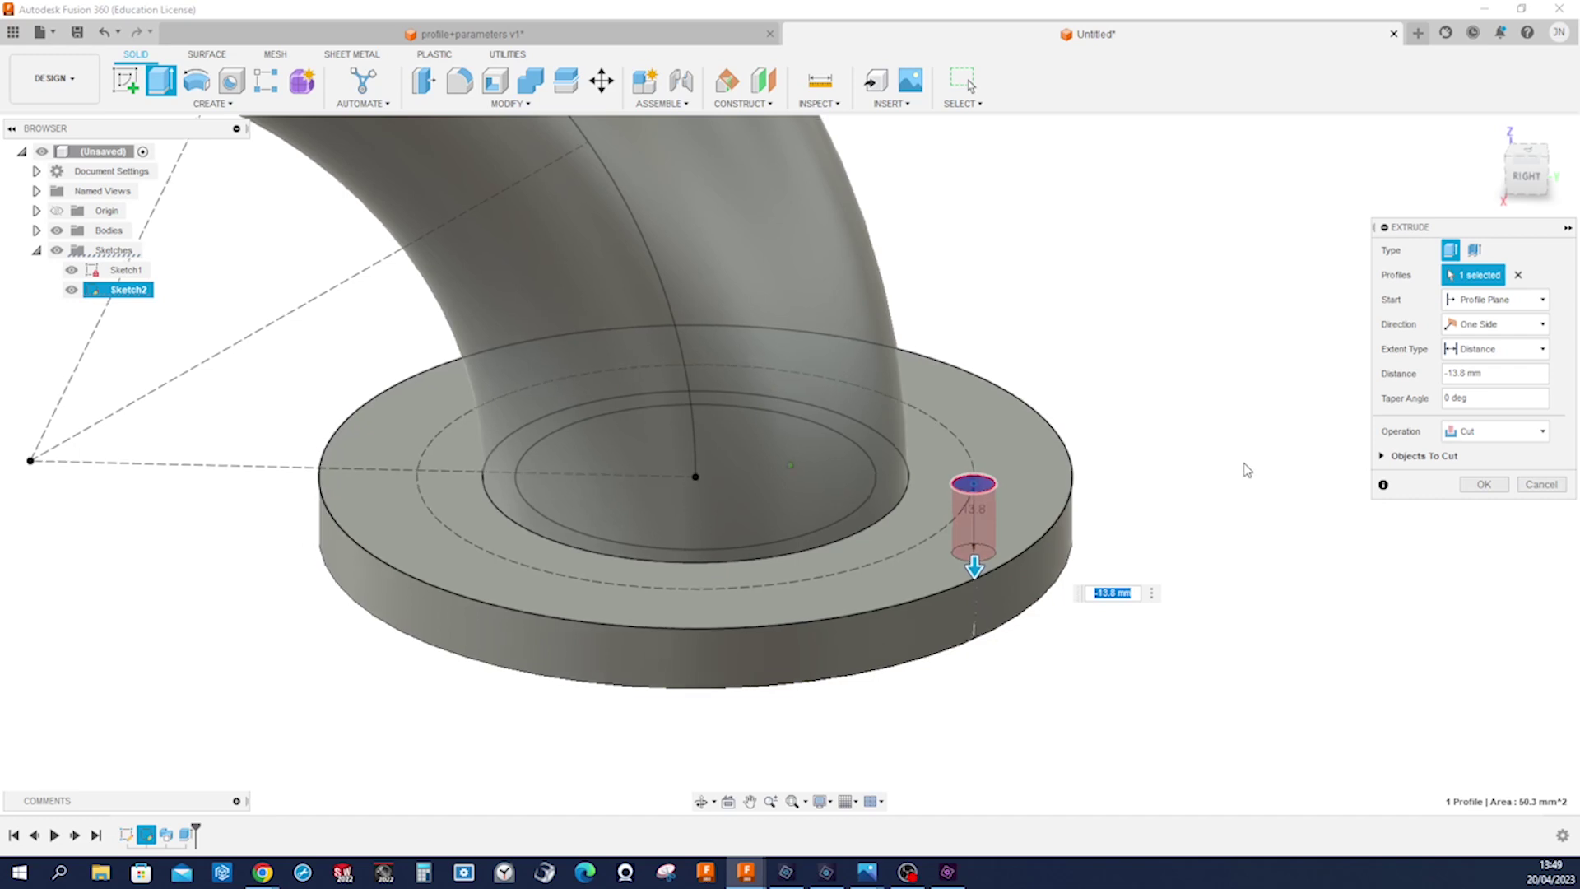
click(1543, 349)
click(1483, 403)
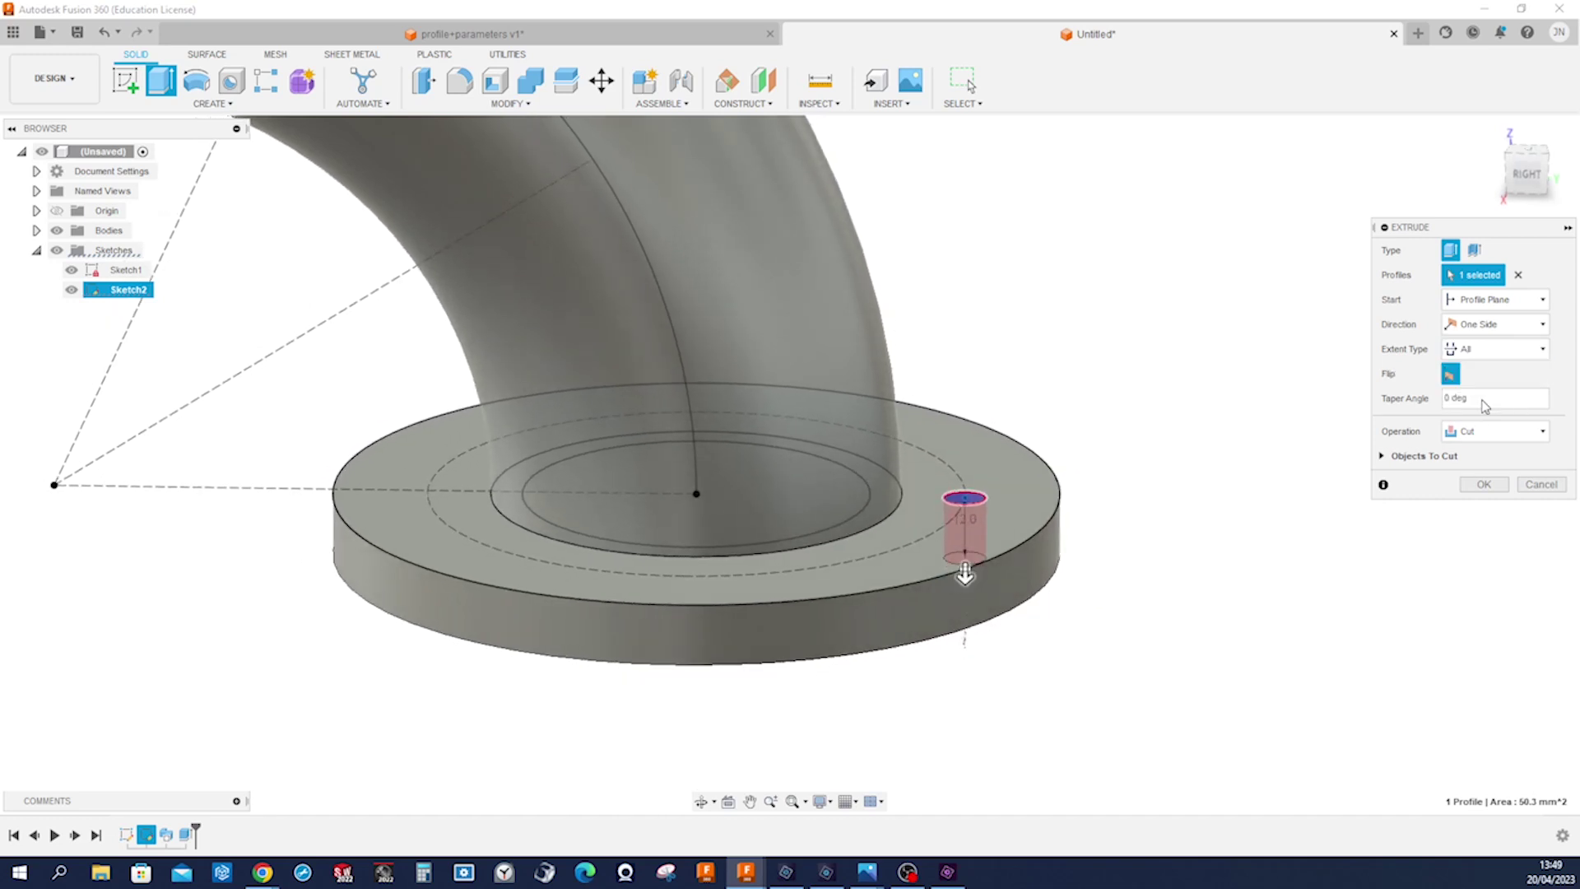
click(1481, 484)
shift+middle_drag(1330, 467, 877, 230)
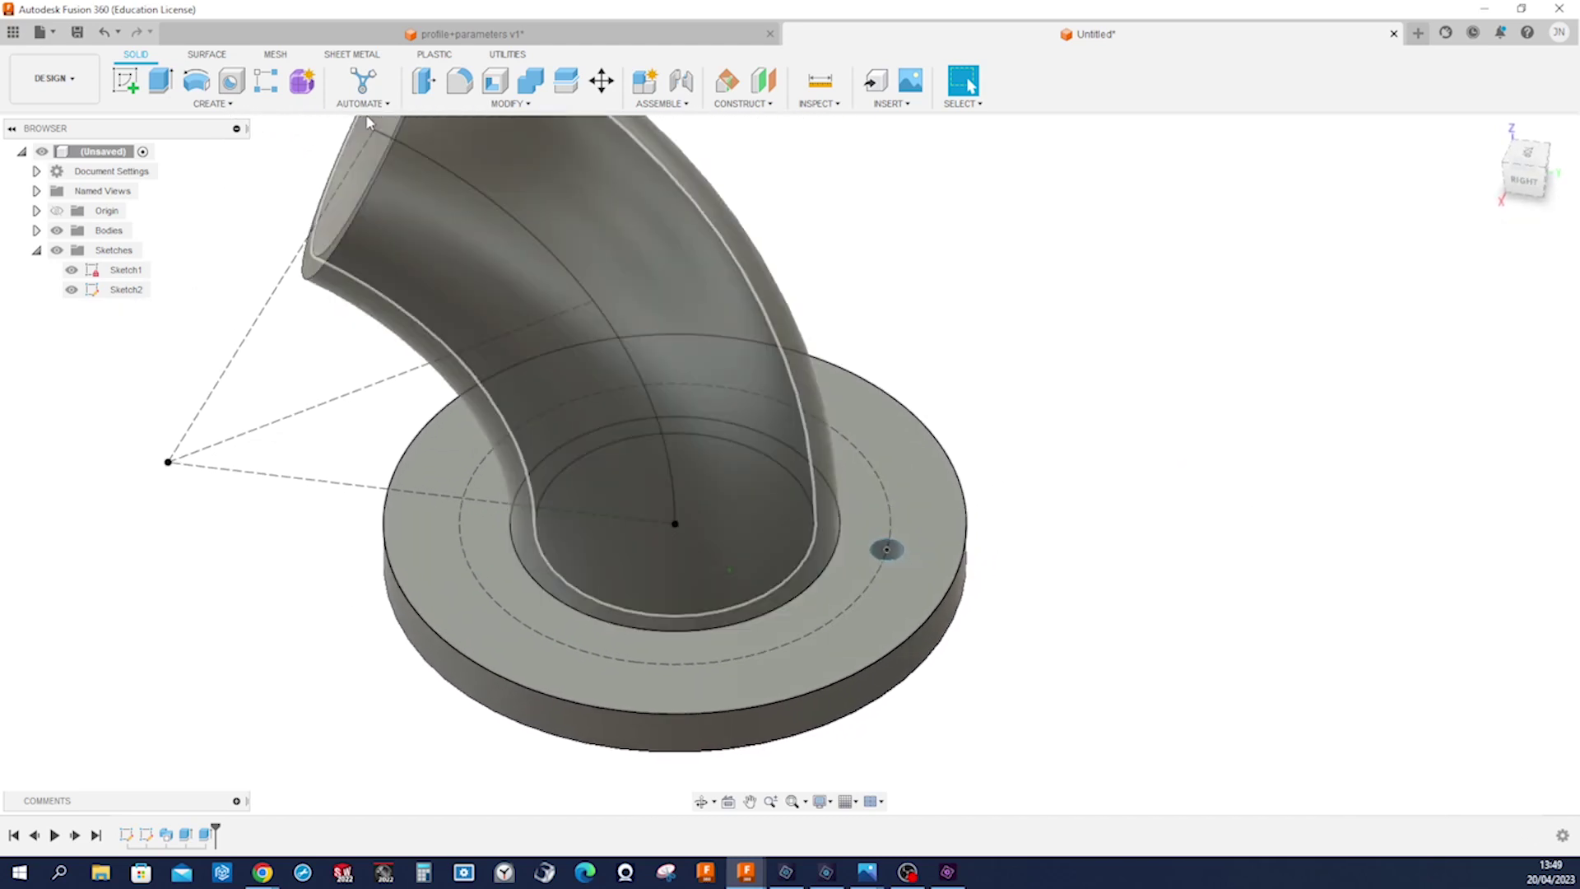
click(266, 80)
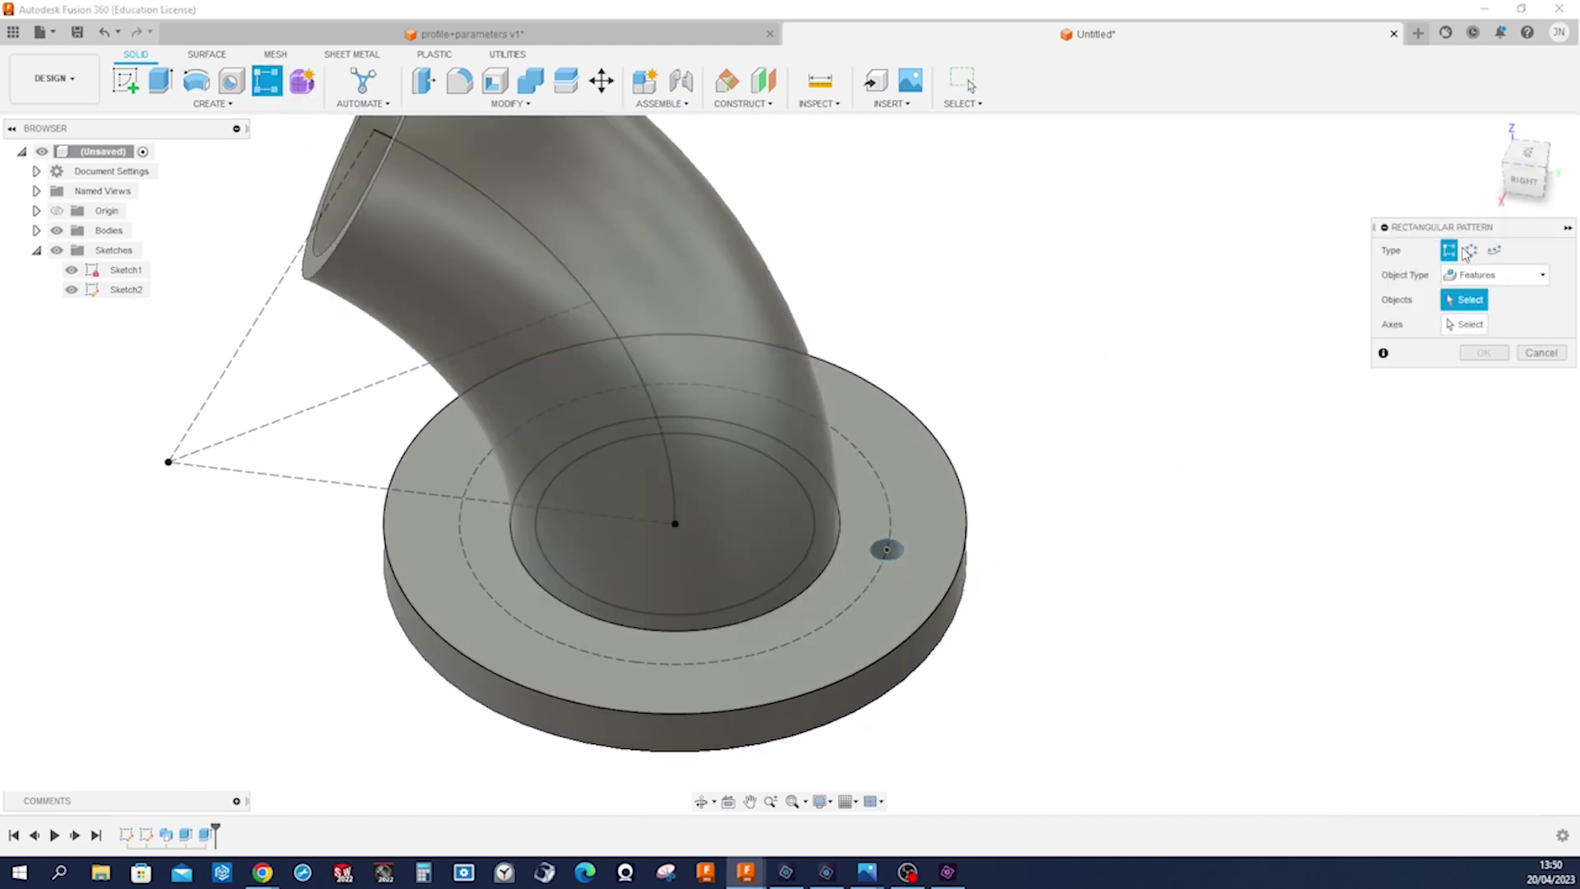
- Circular-pattern the bolt hole 12 times around the flange's round face as axis
click(1471, 251)
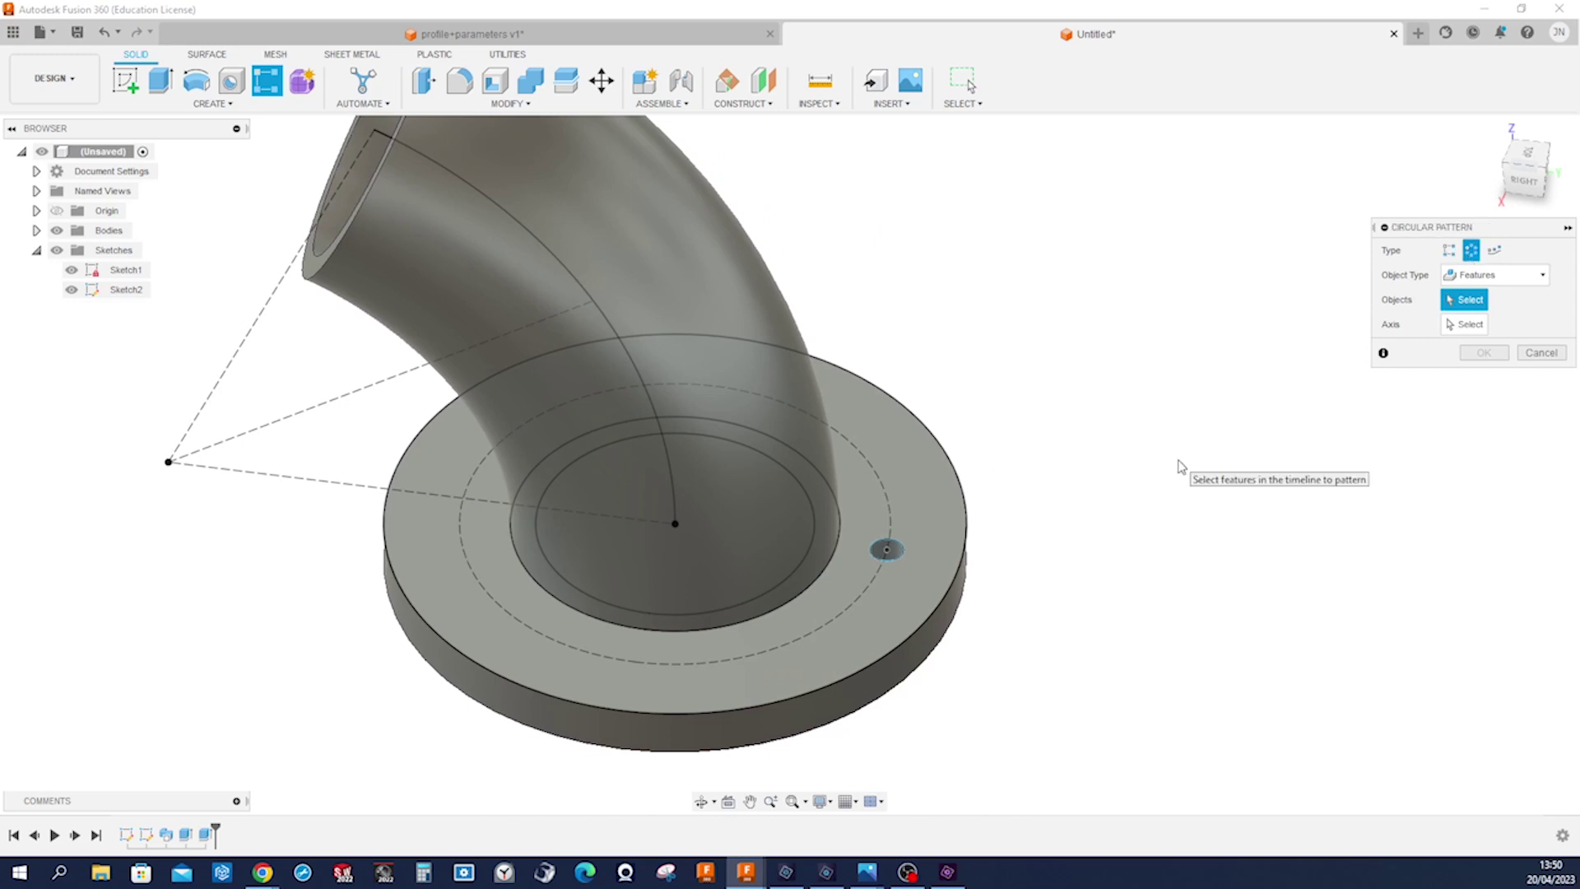
scroll(1178, 466, up, 3)
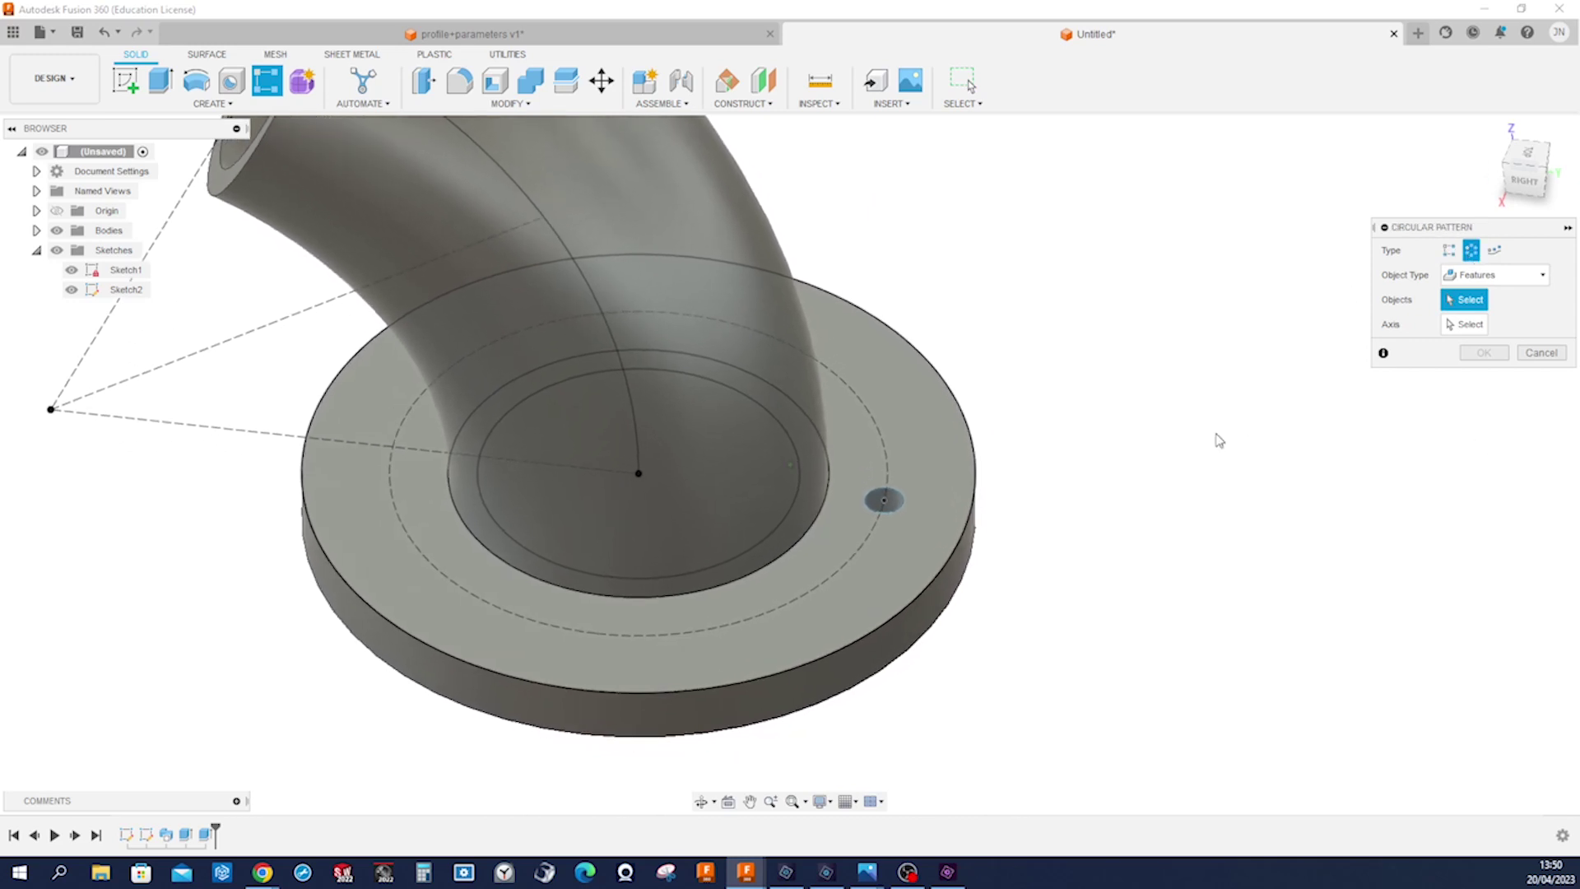
shift+middle_drag(1187, 479, 924, 461)
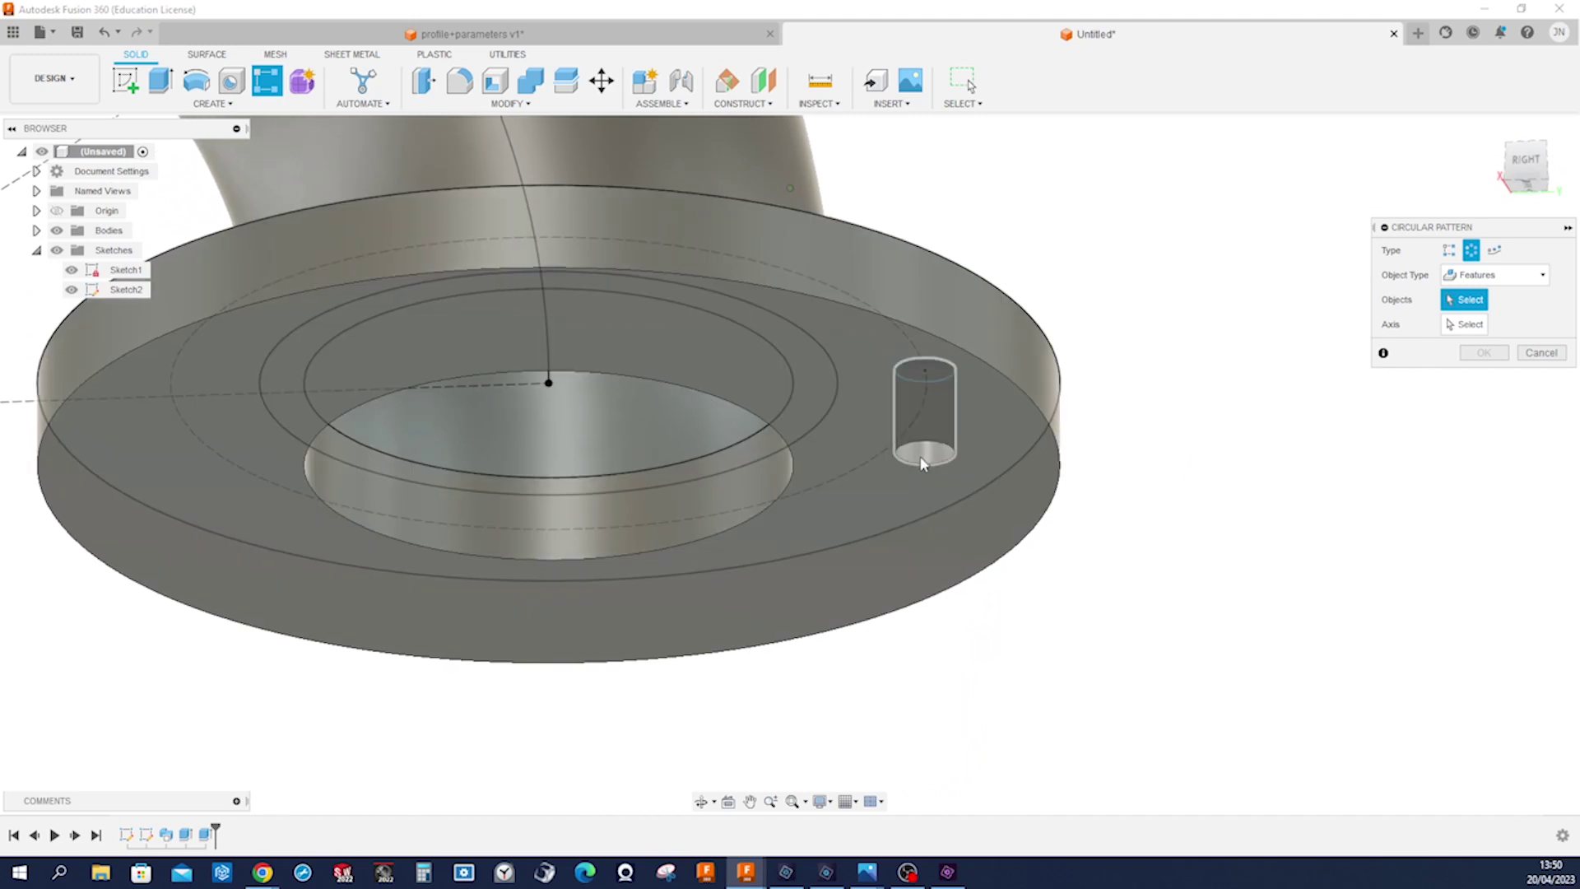
click(923, 460)
click(1473, 324)
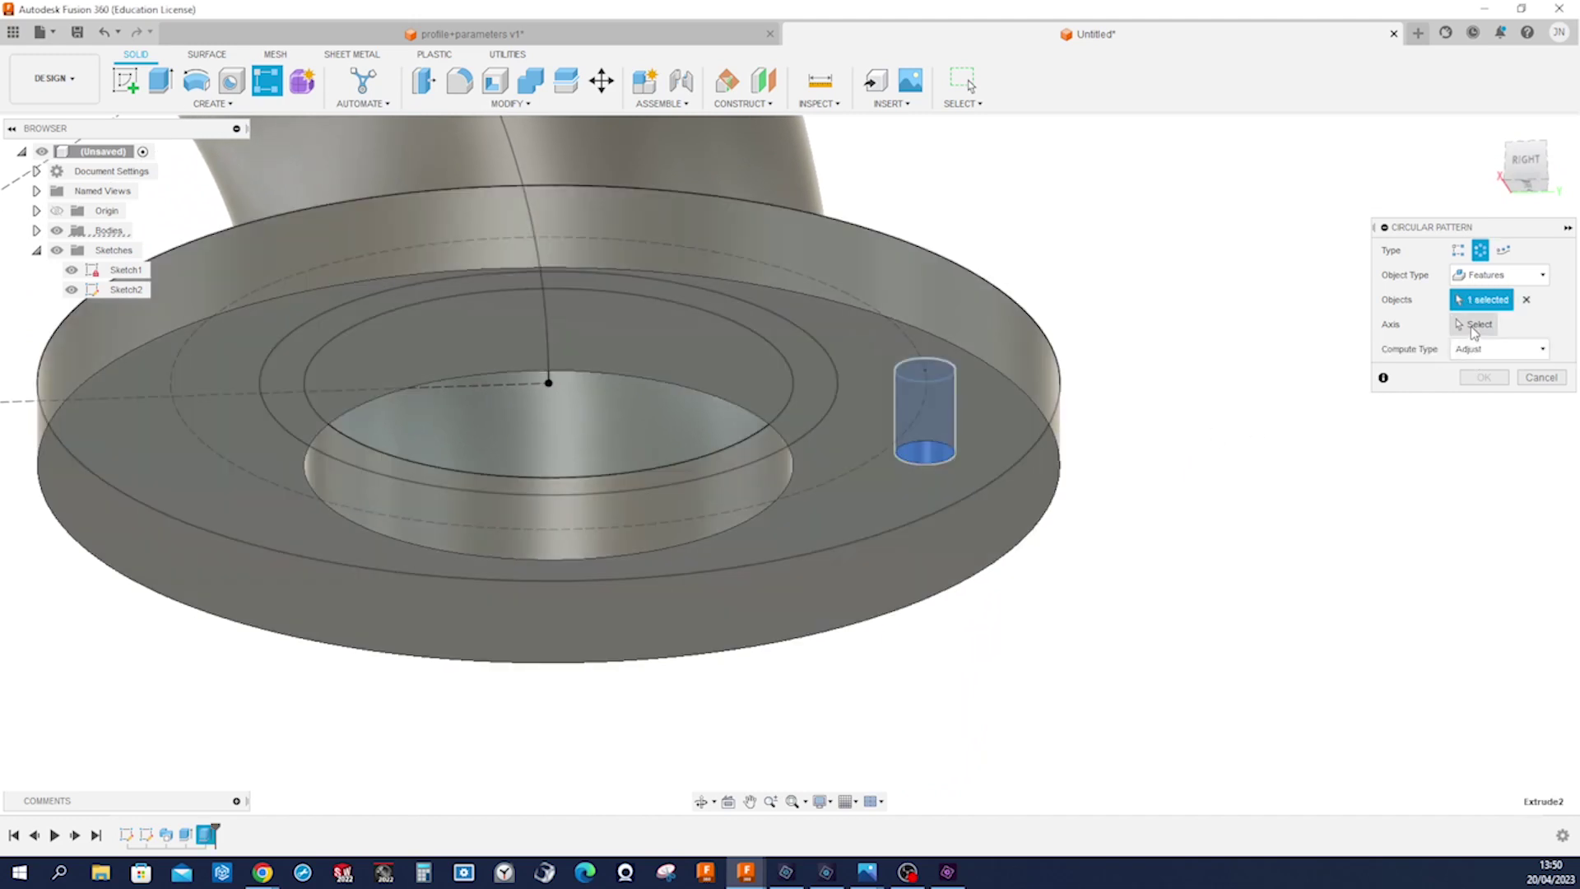
click(1053, 368)
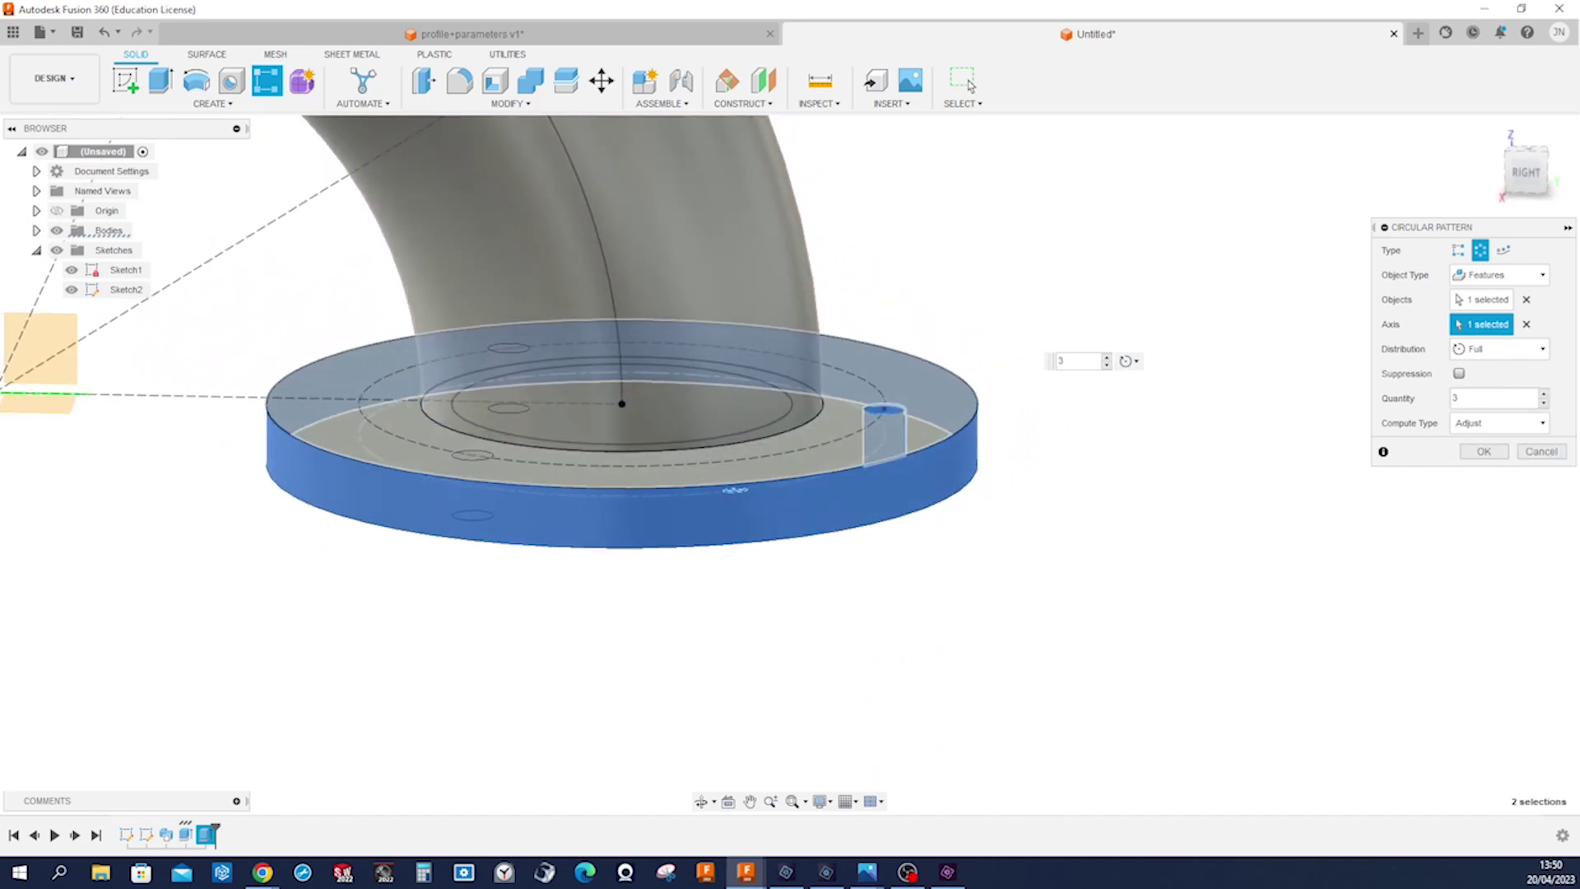
double_click(1454, 398)
text(12)
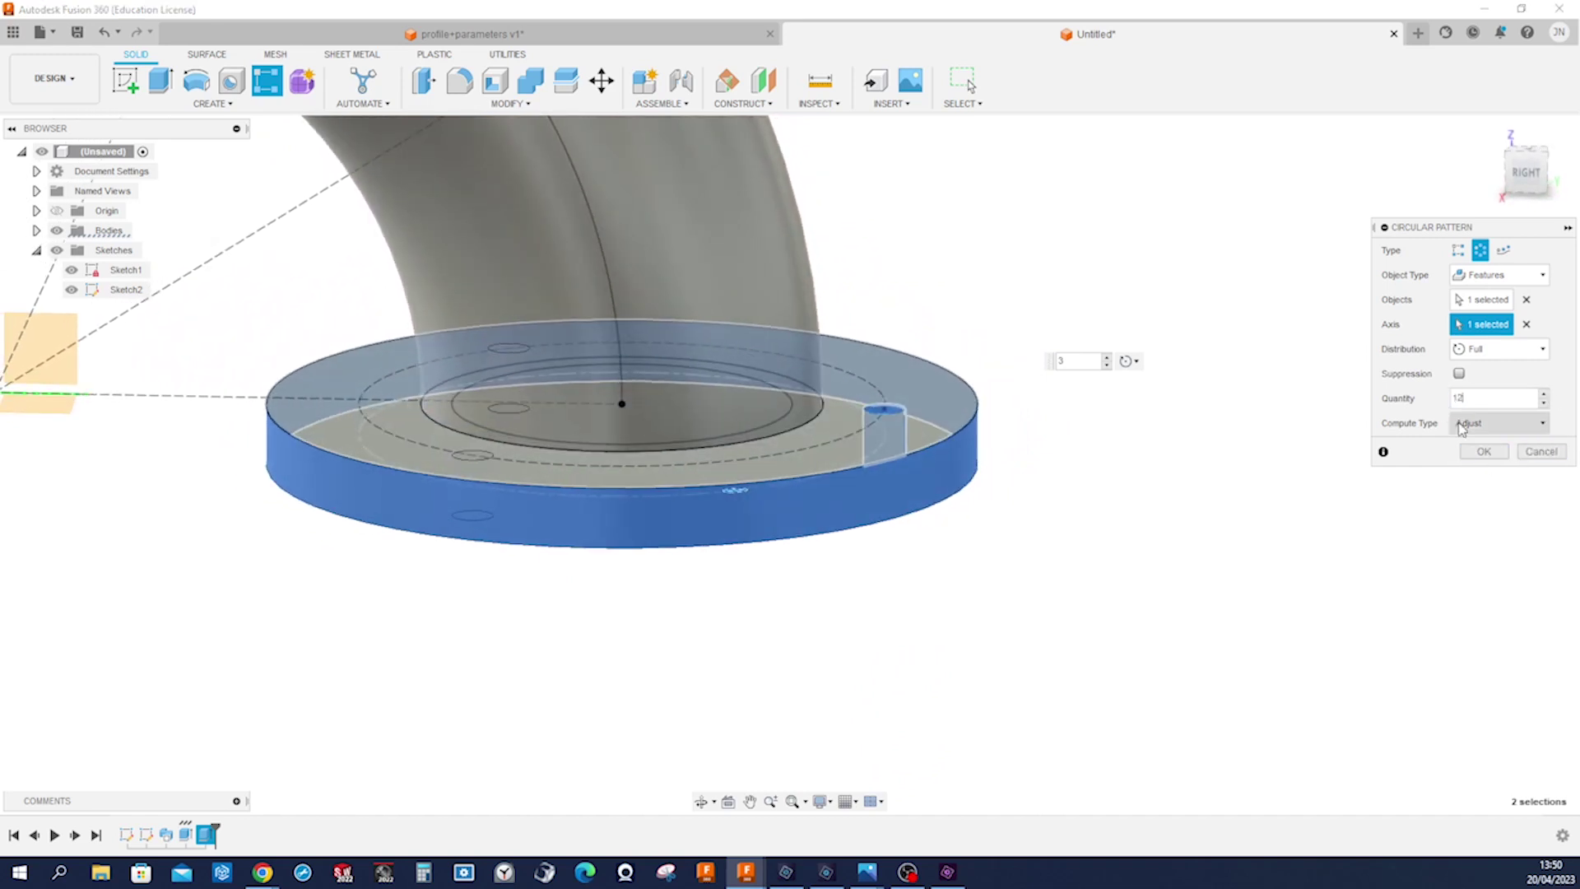
click(1481, 452)
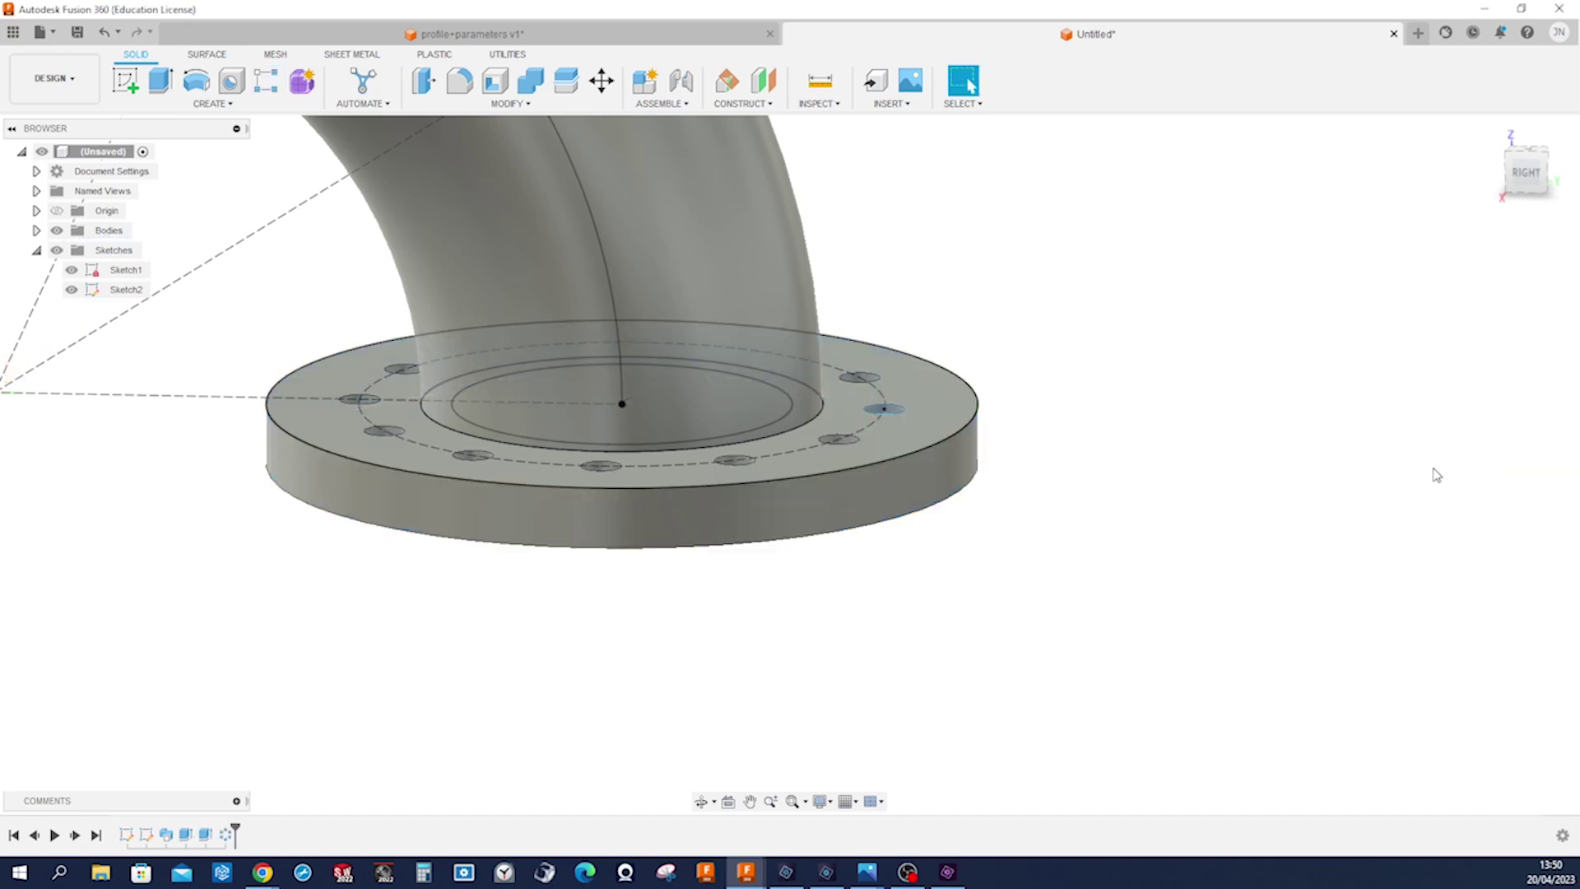
scroll(1238, 490, down, 4)
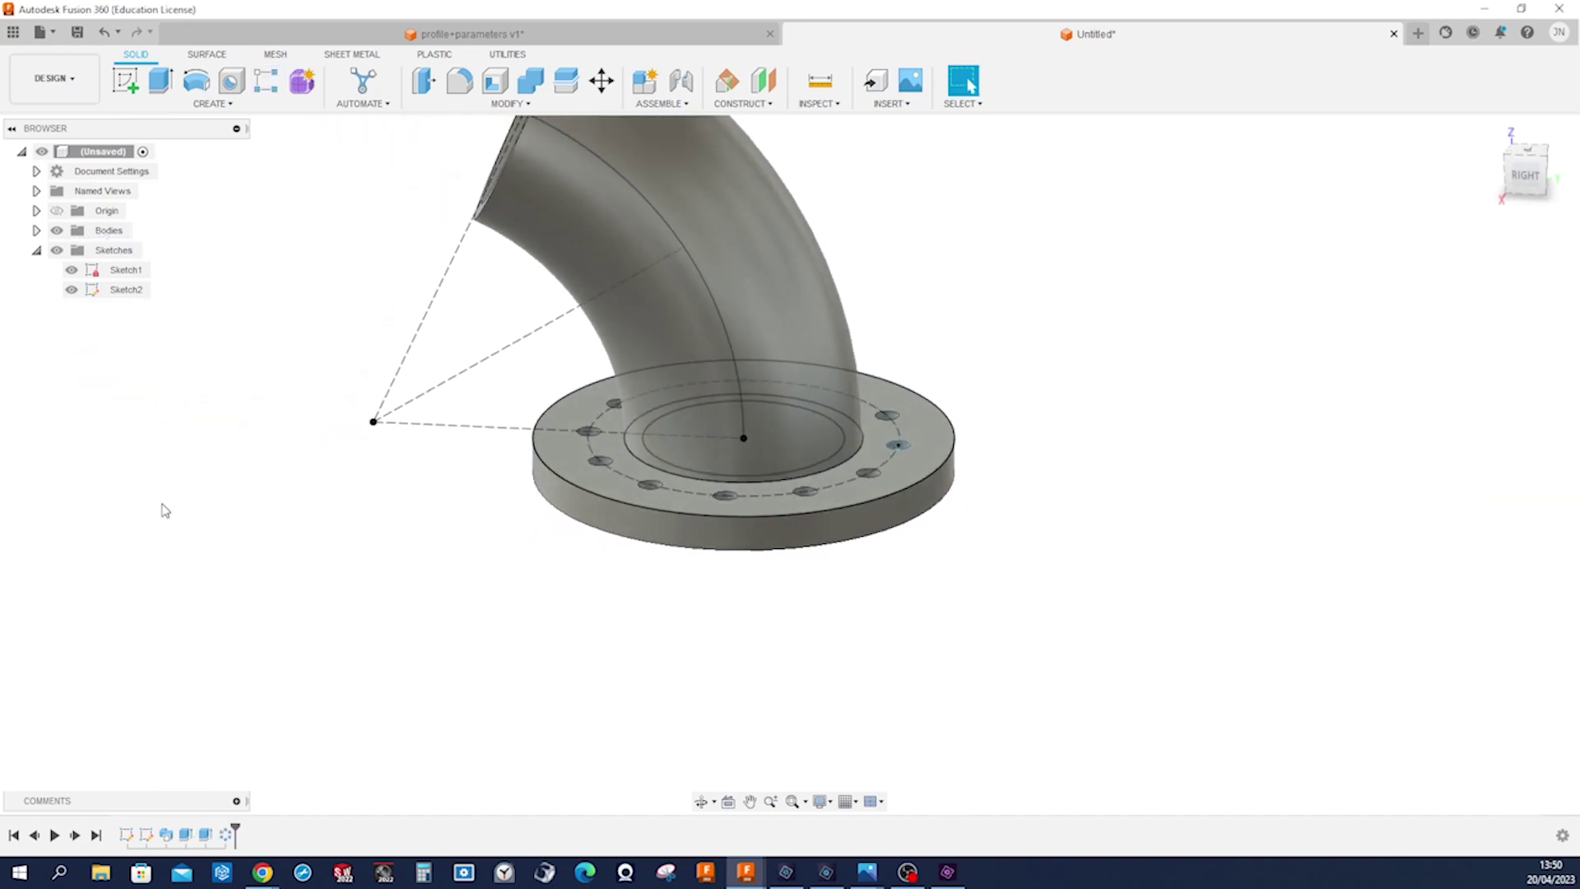
- Hide Sketch2 and fillet the flange's top and bottom outer edges and inner bore edge
click(71, 289)
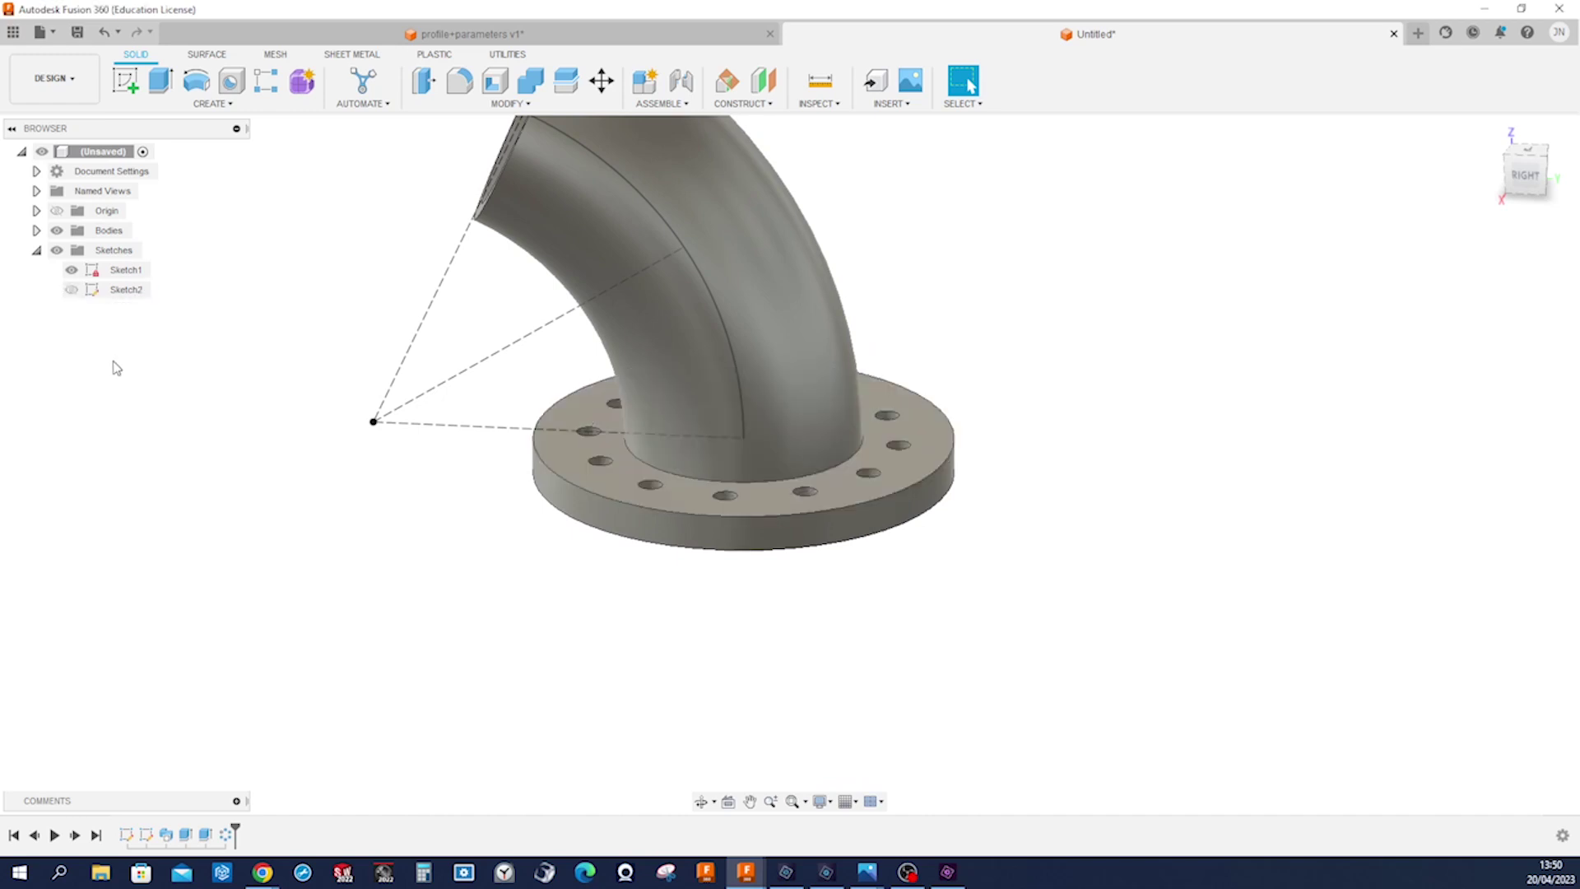
click(459, 86)
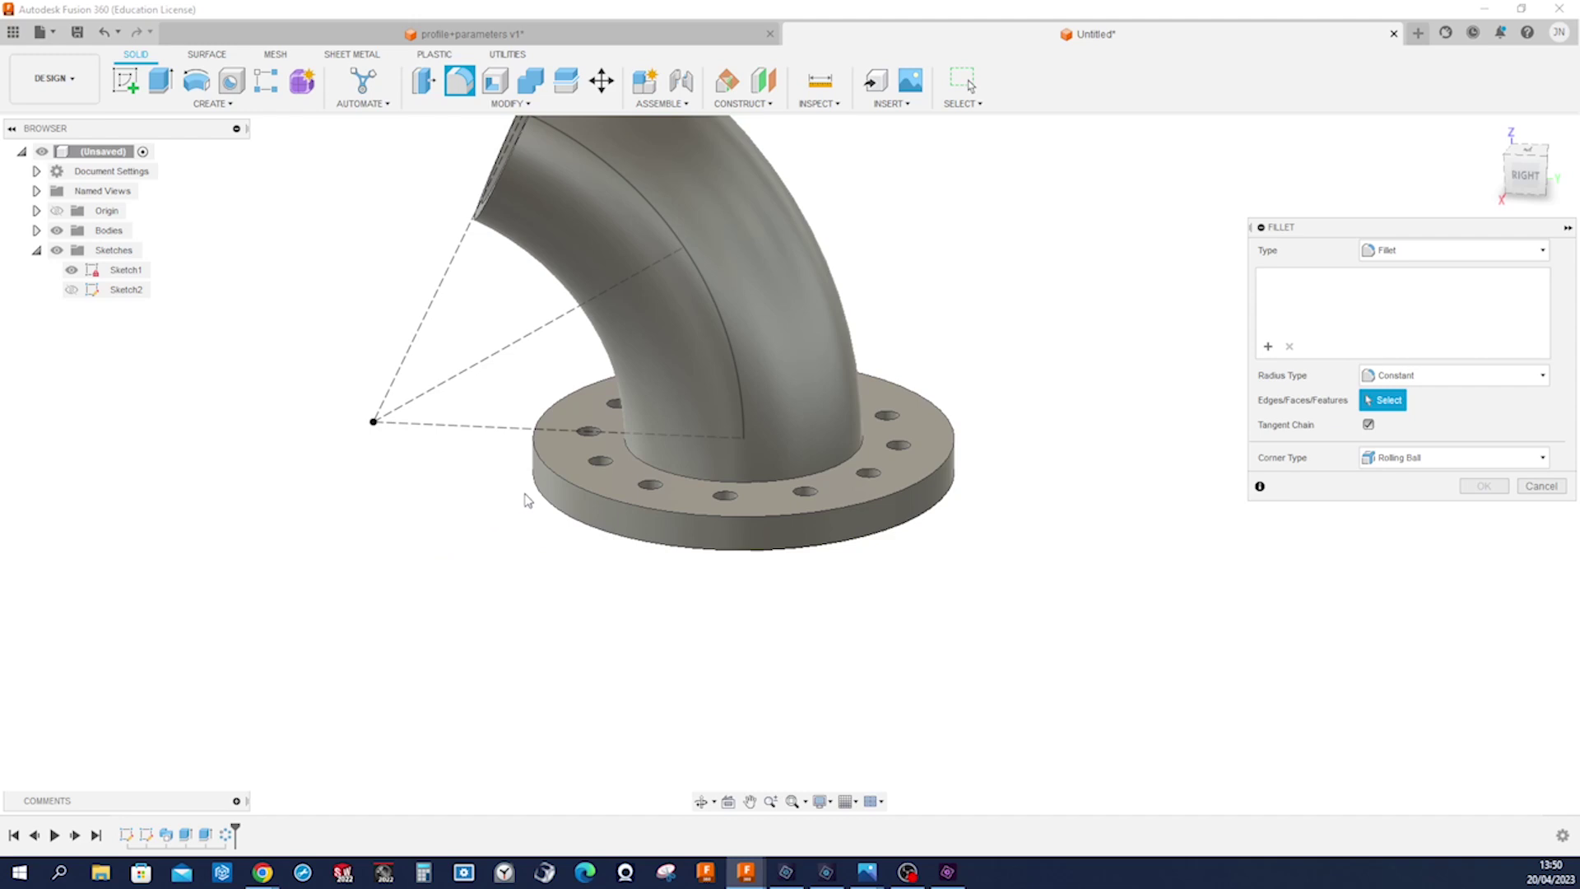
click(569, 494)
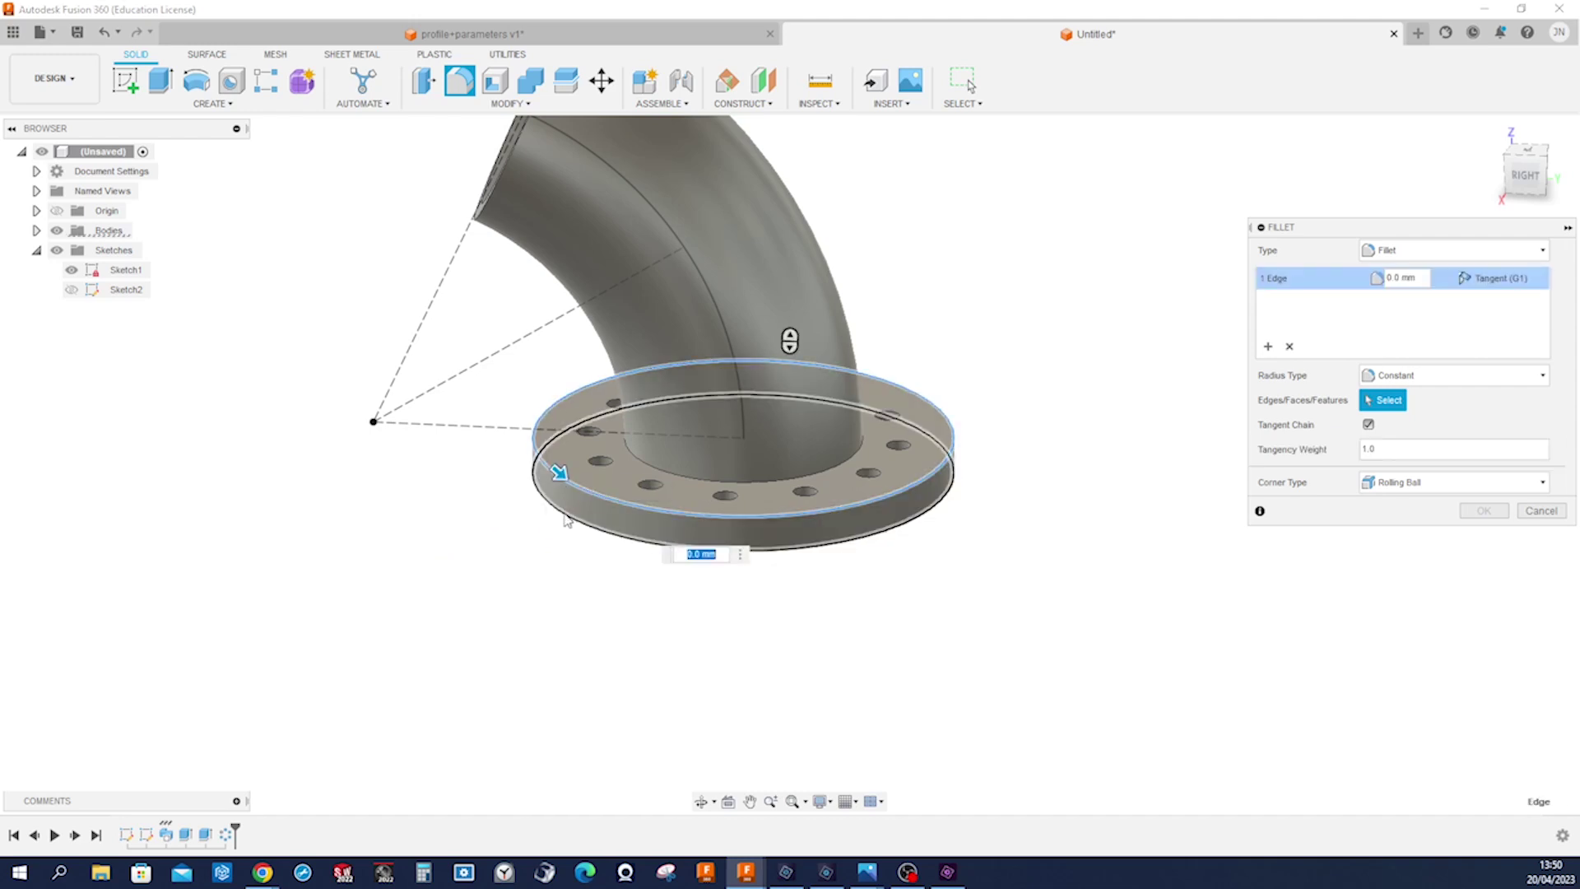
click(564, 520)
shift+middle_drag(642, 625, 668, 499)
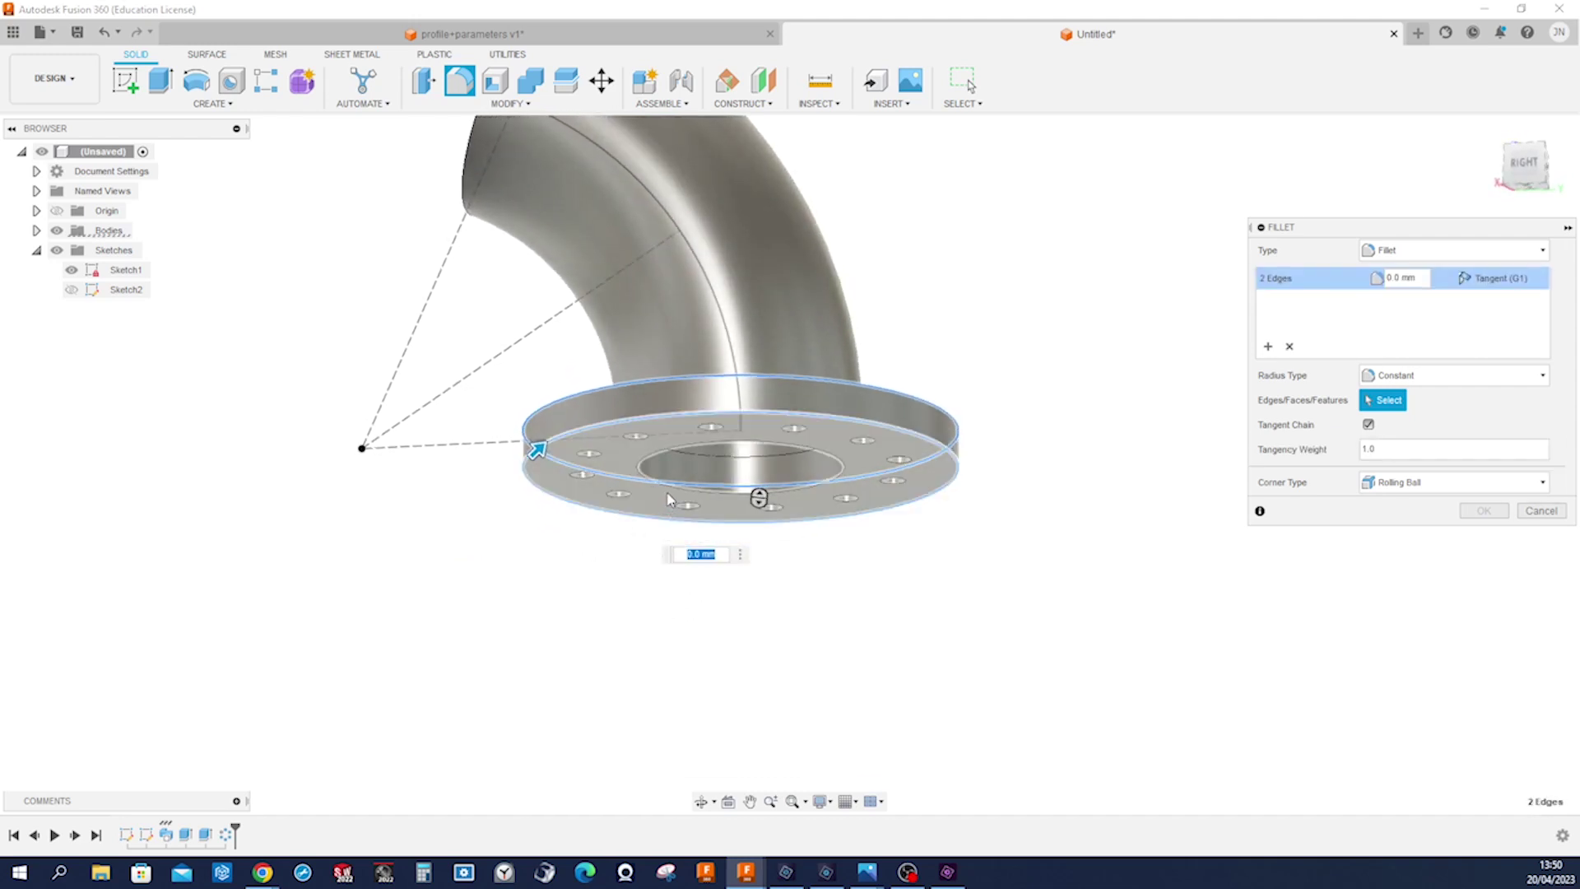
click(675, 492)
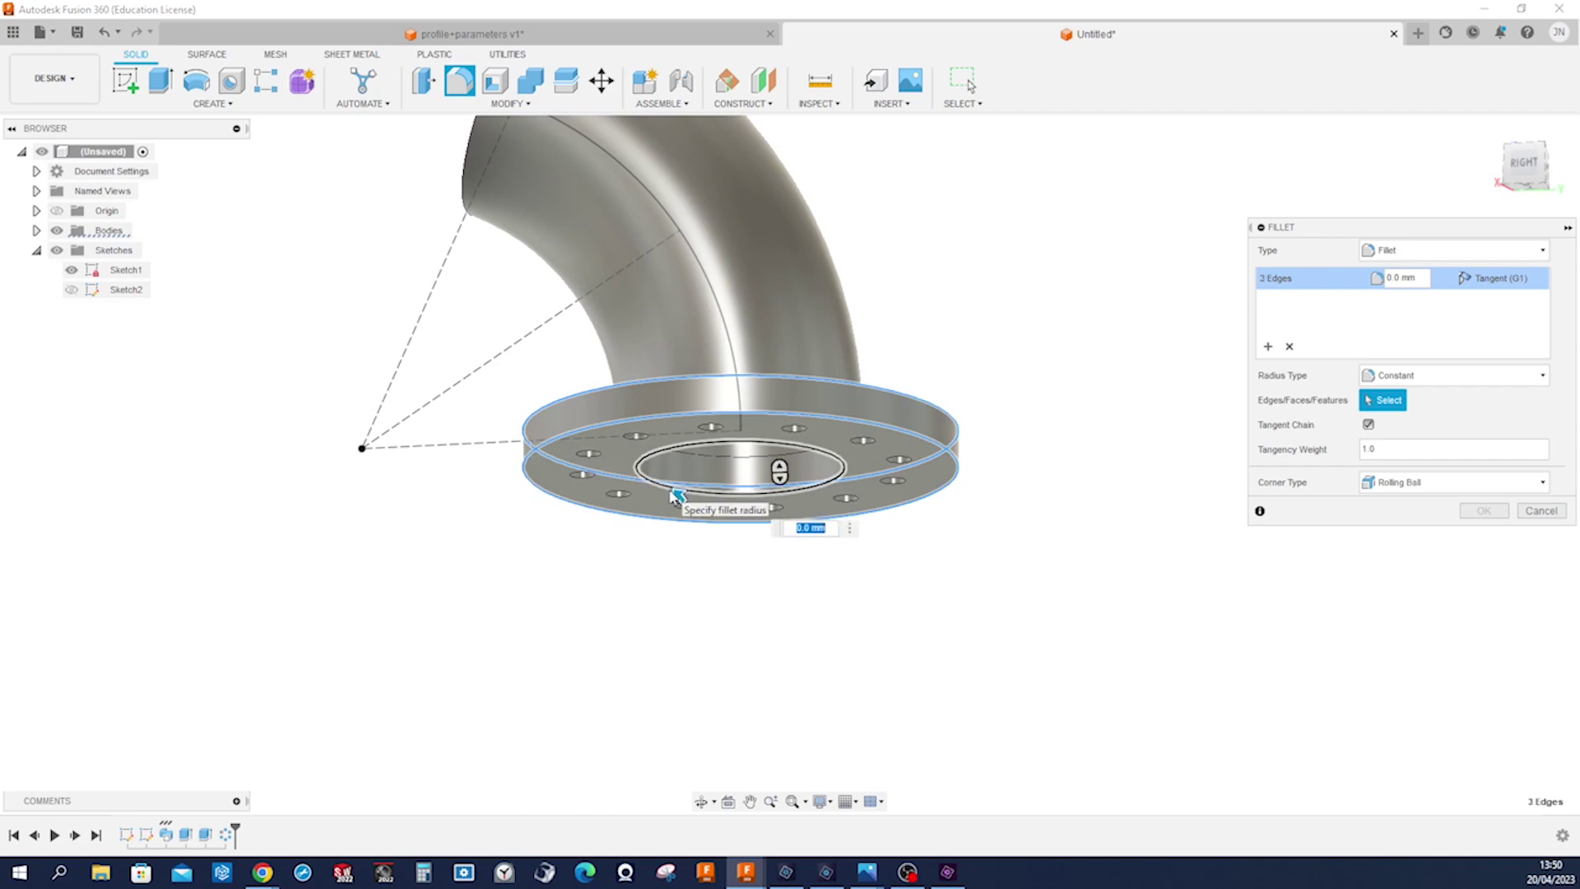
click(1484, 510)
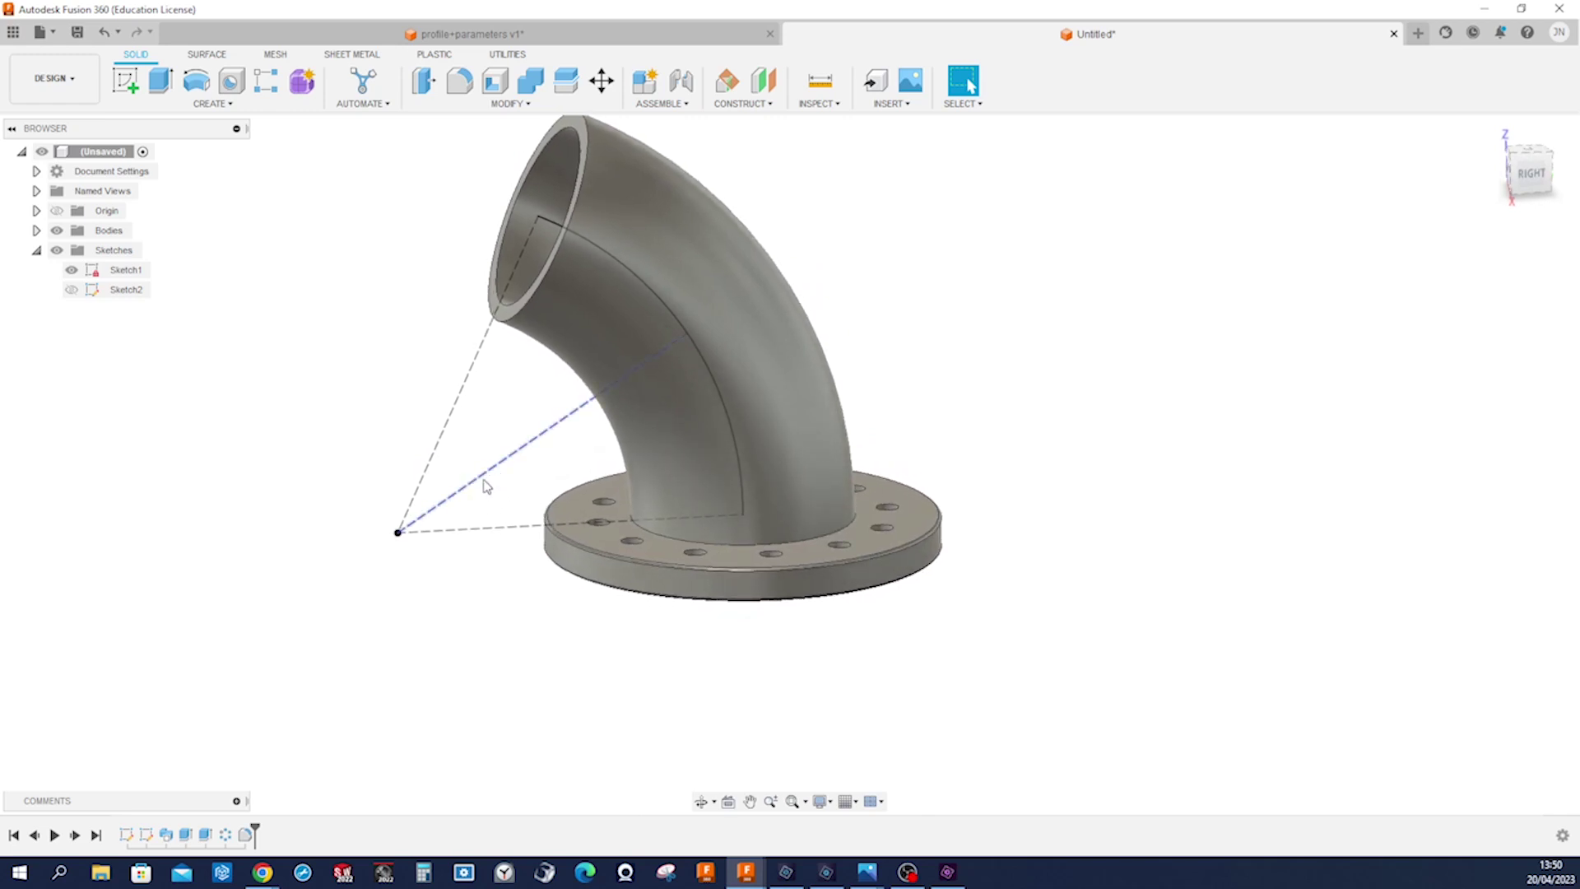
- Add a construction plane at 90° hinged on the dashed 122 mm radial sketch line
click(772, 105)
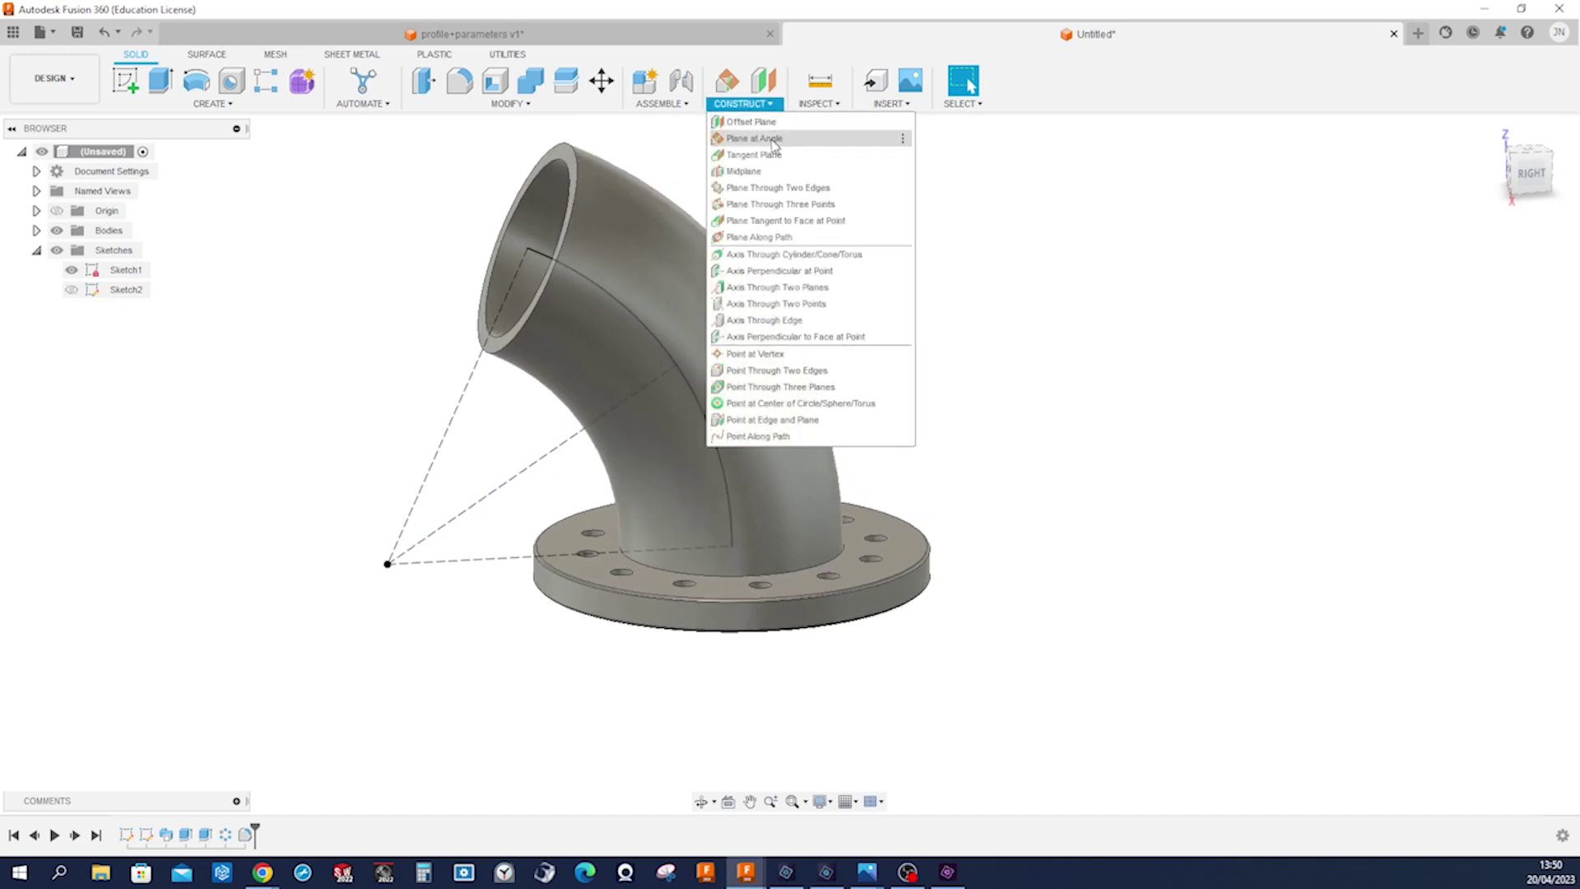
click(754, 138)
click(541, 466)
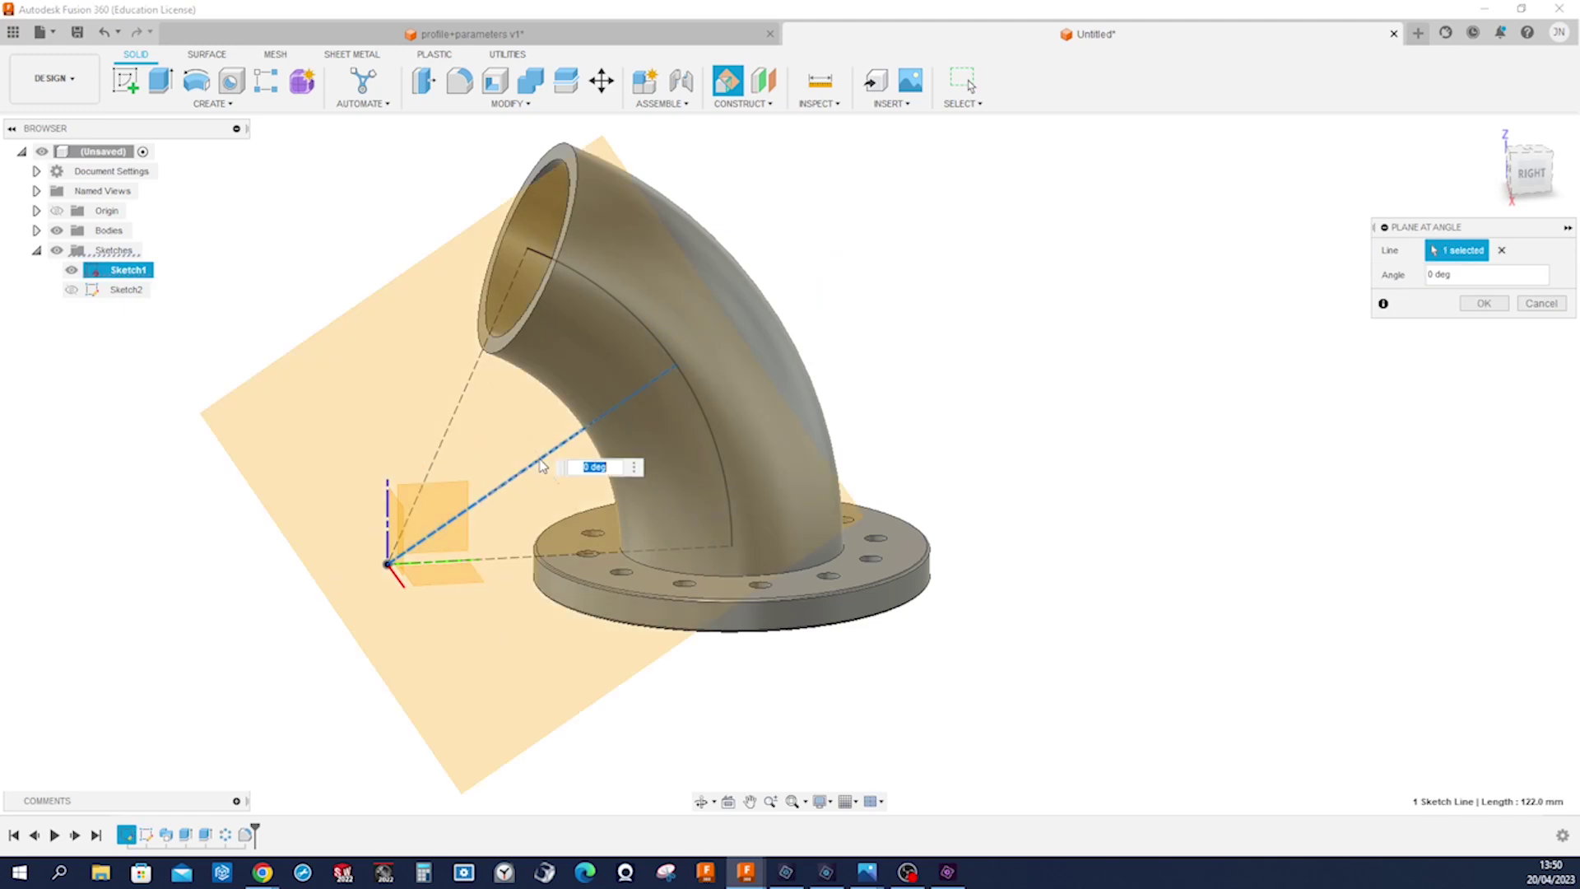
shift+middle_drag(927, 448, 581, 522)
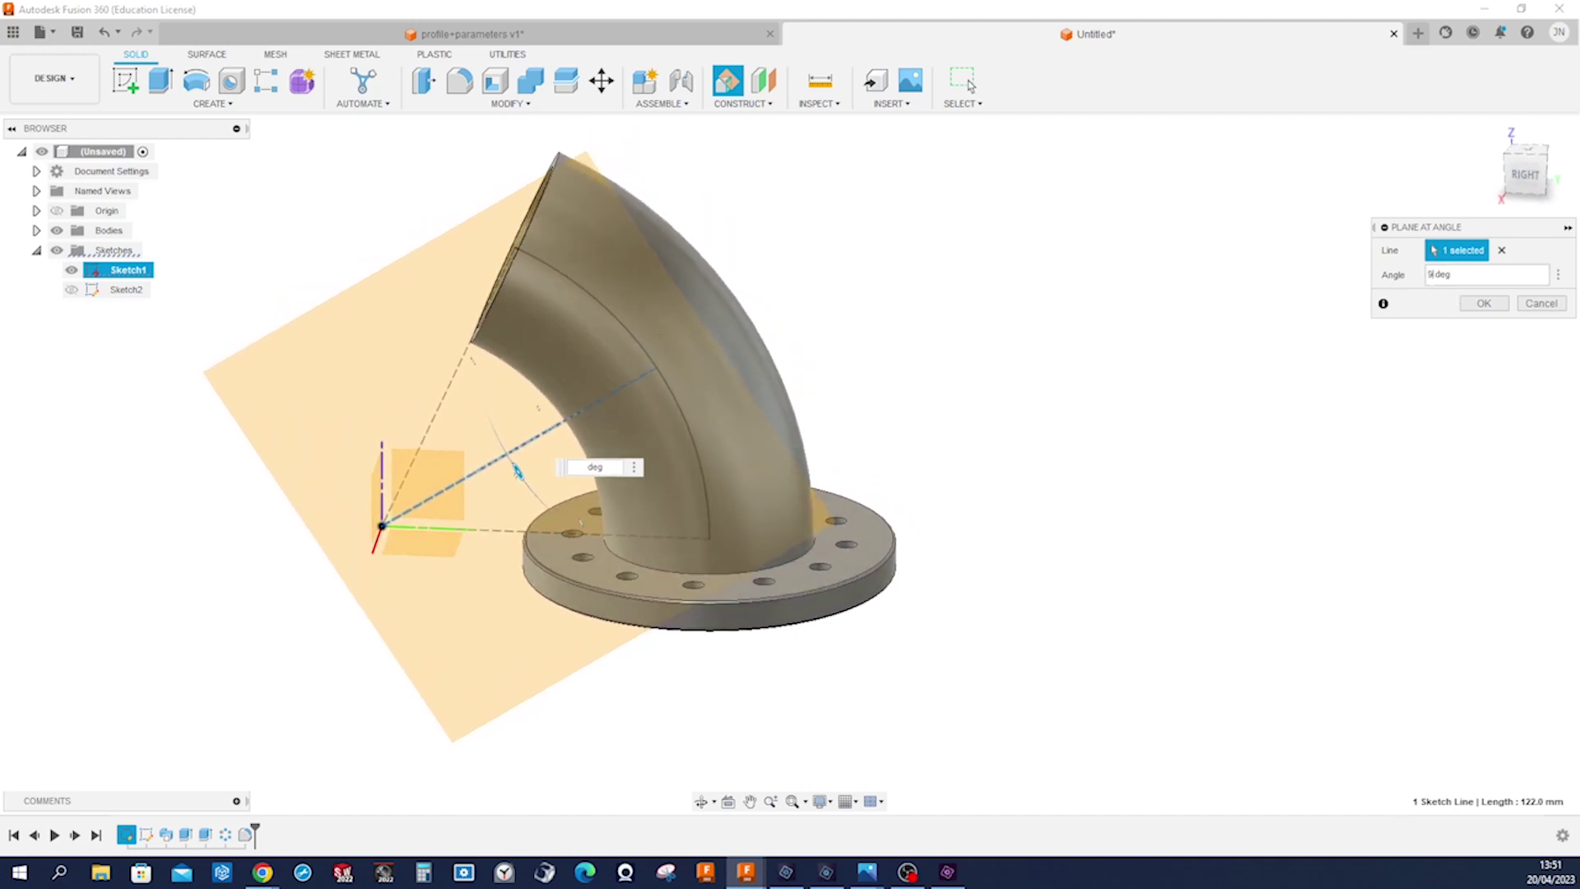
text(0)
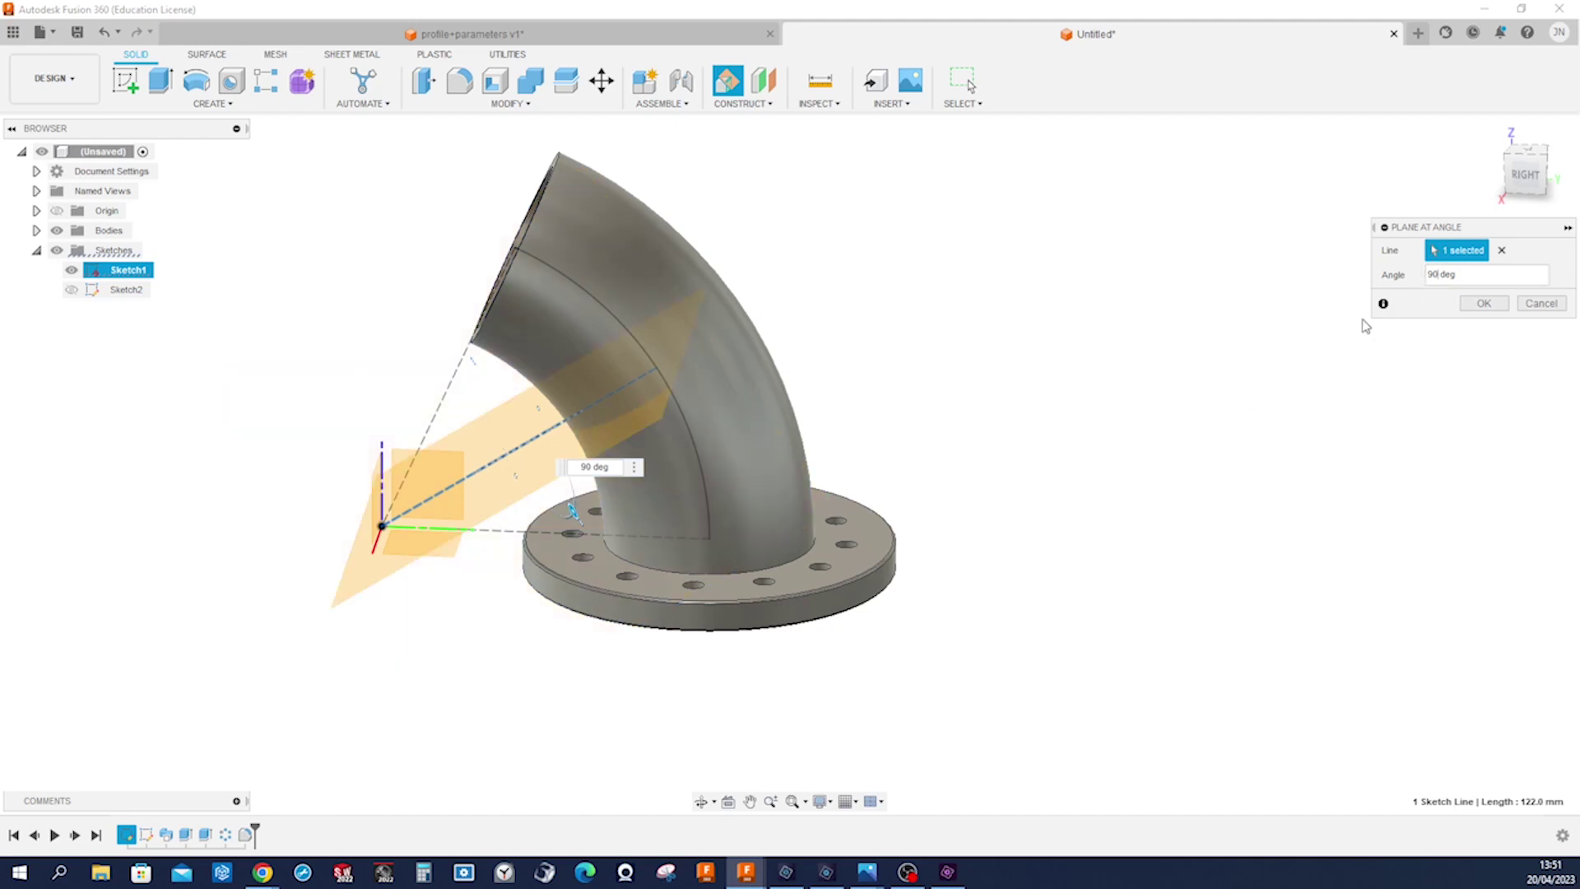
click(1477, 303)
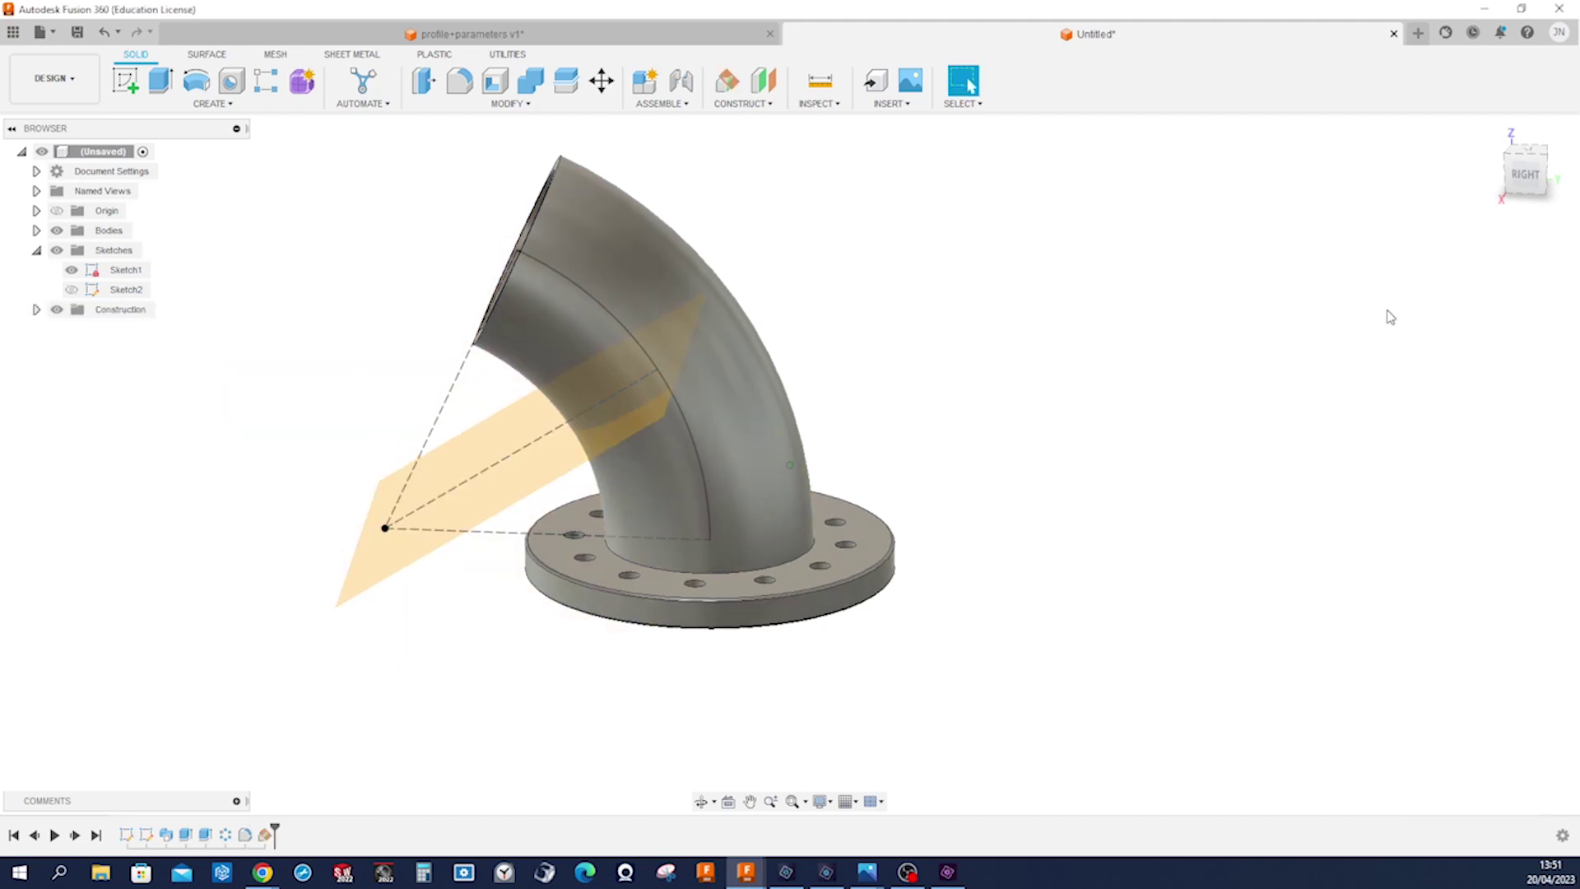
shift+middle_drag(1387, 314, 930, 229)
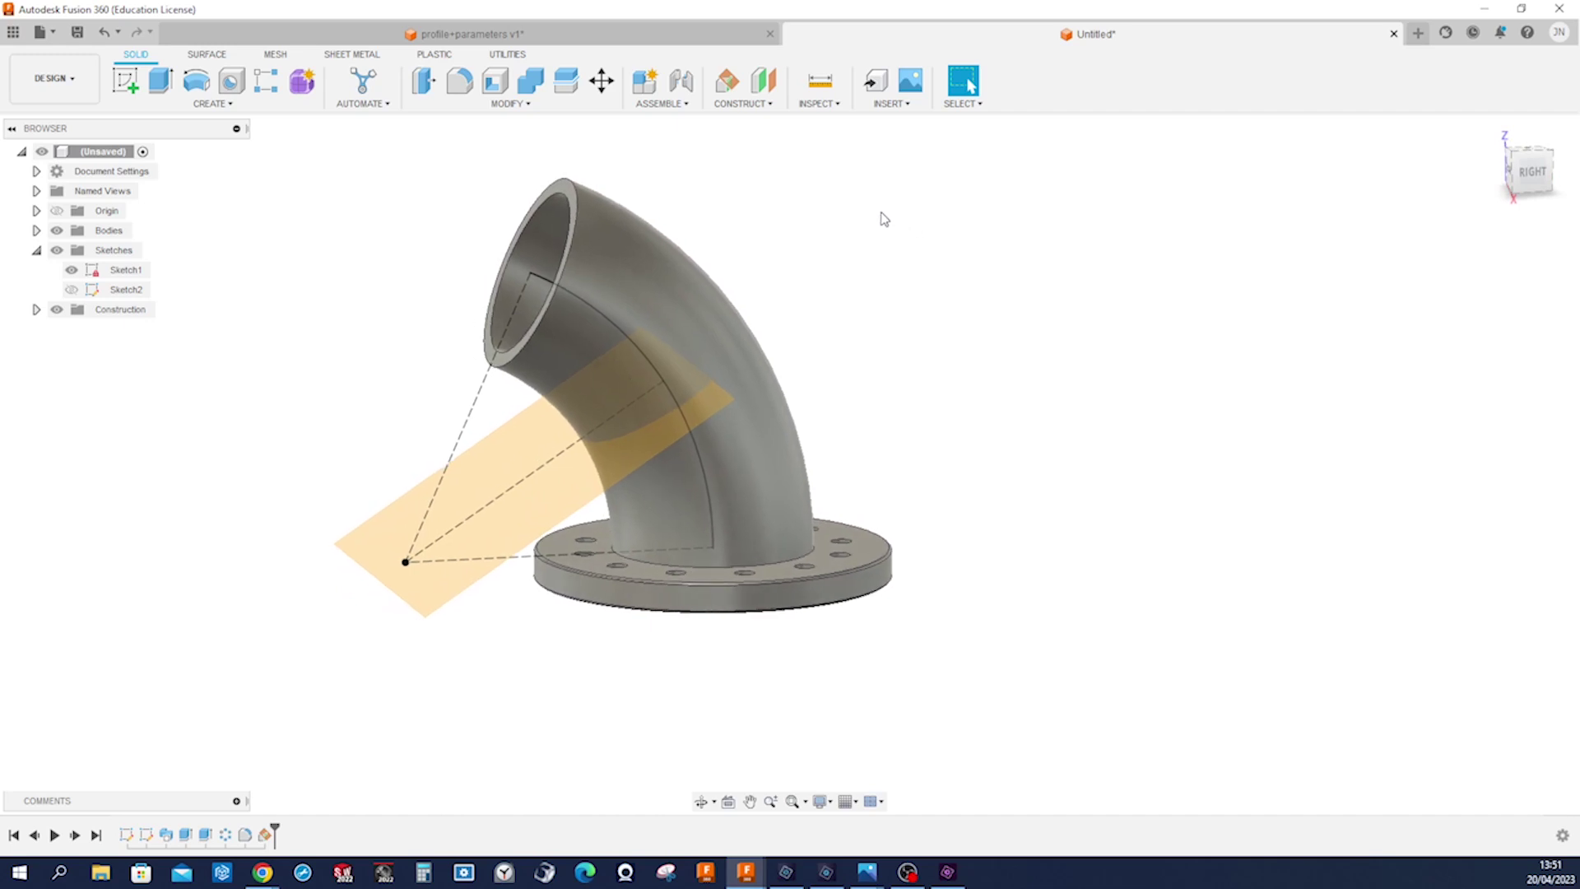
- Mirror the four flange features, including Extrude1, across the new construction plane
key(s)
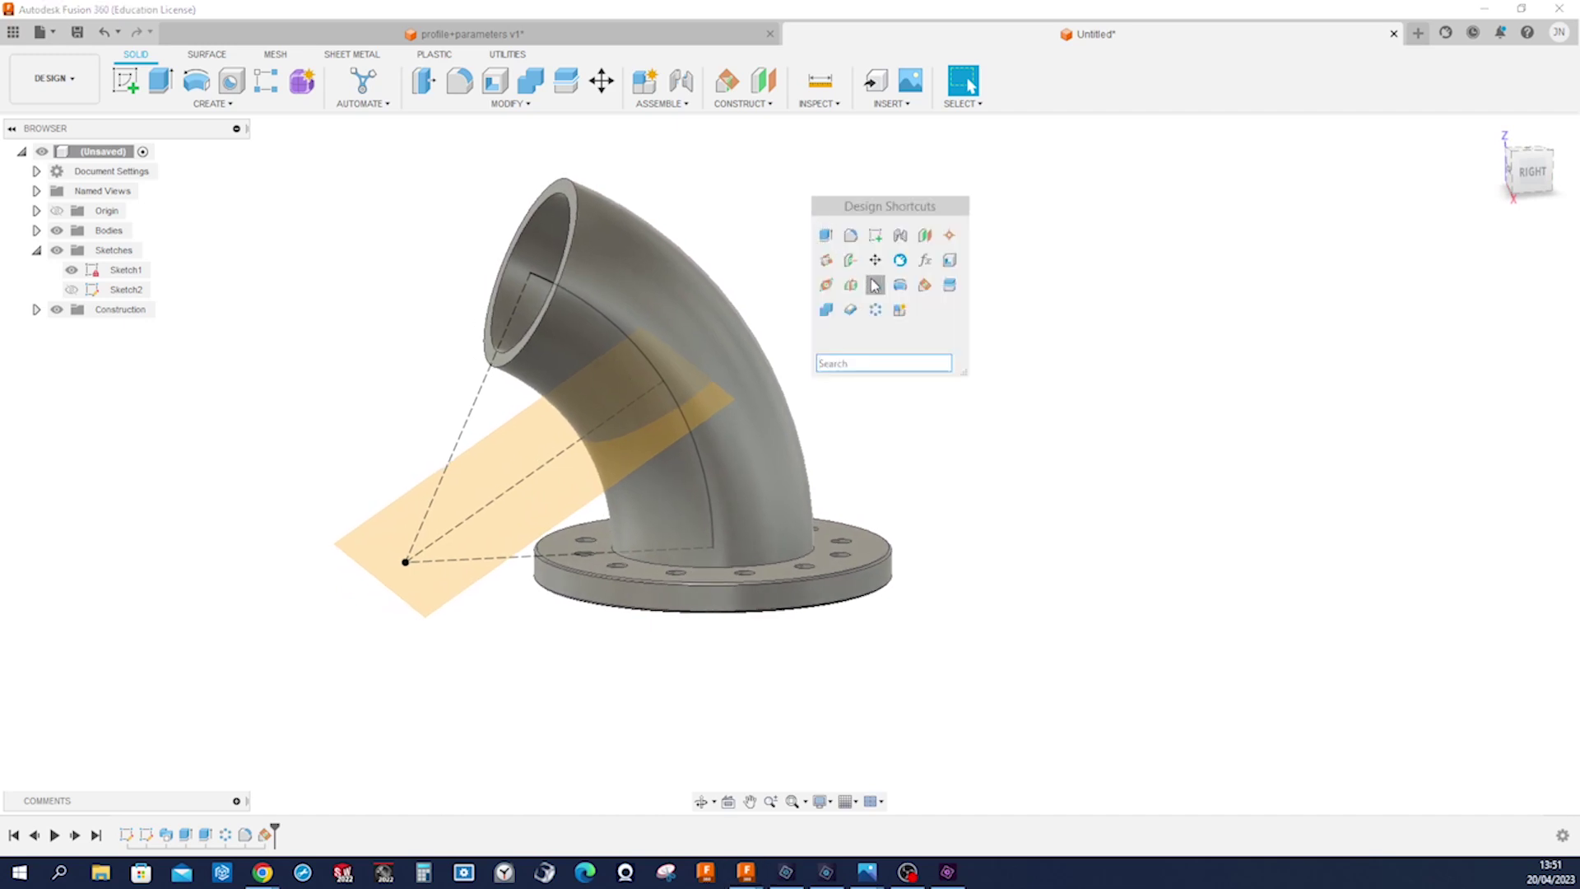
click(877, 294)
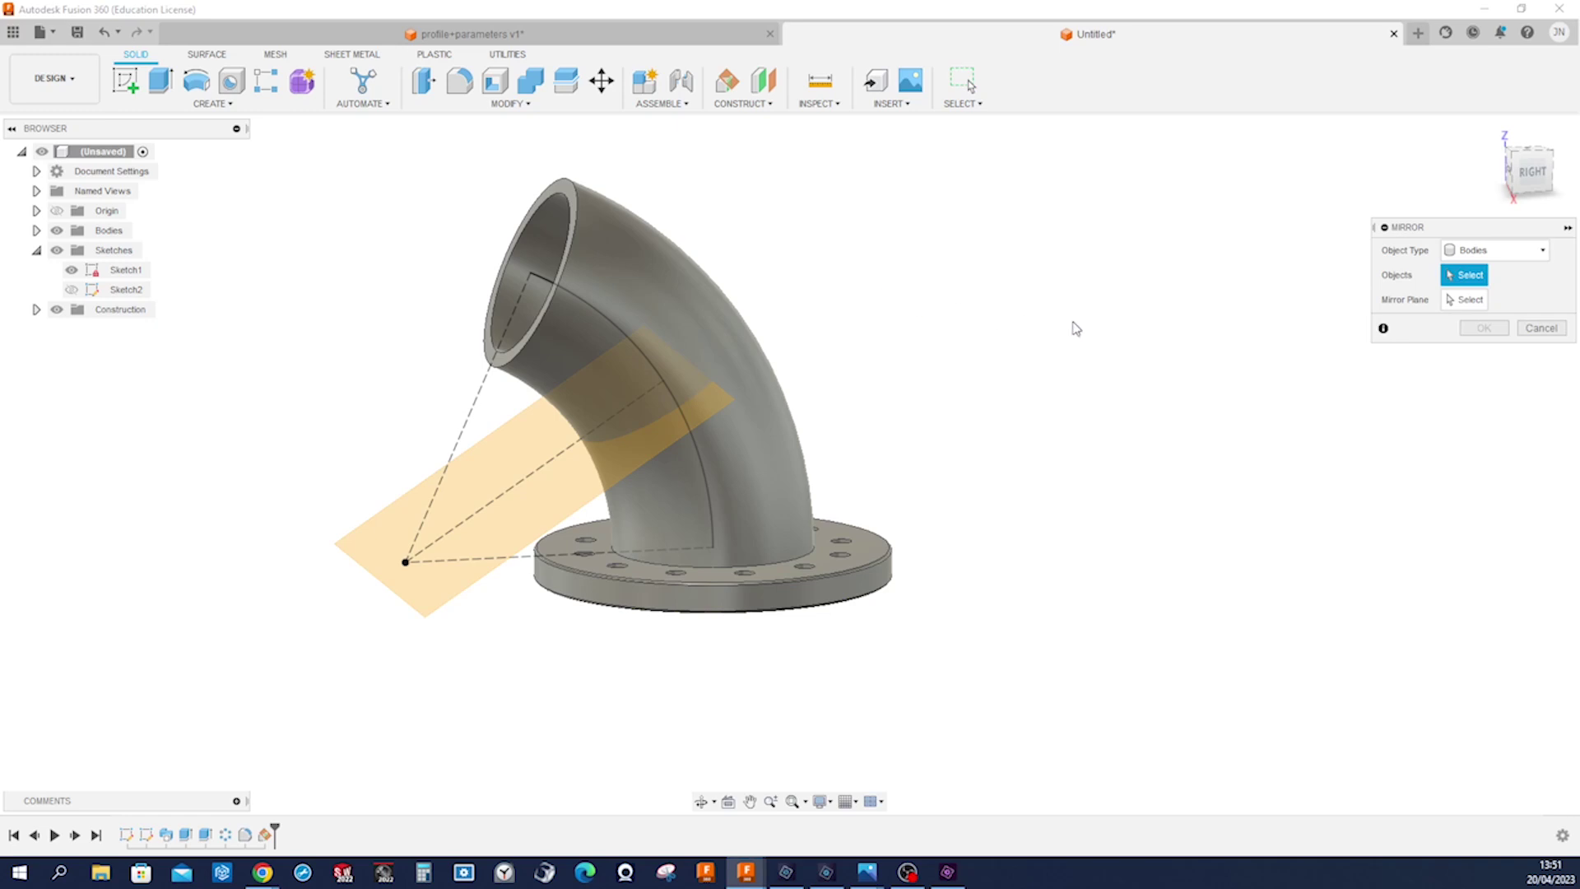
click(1542, 251)
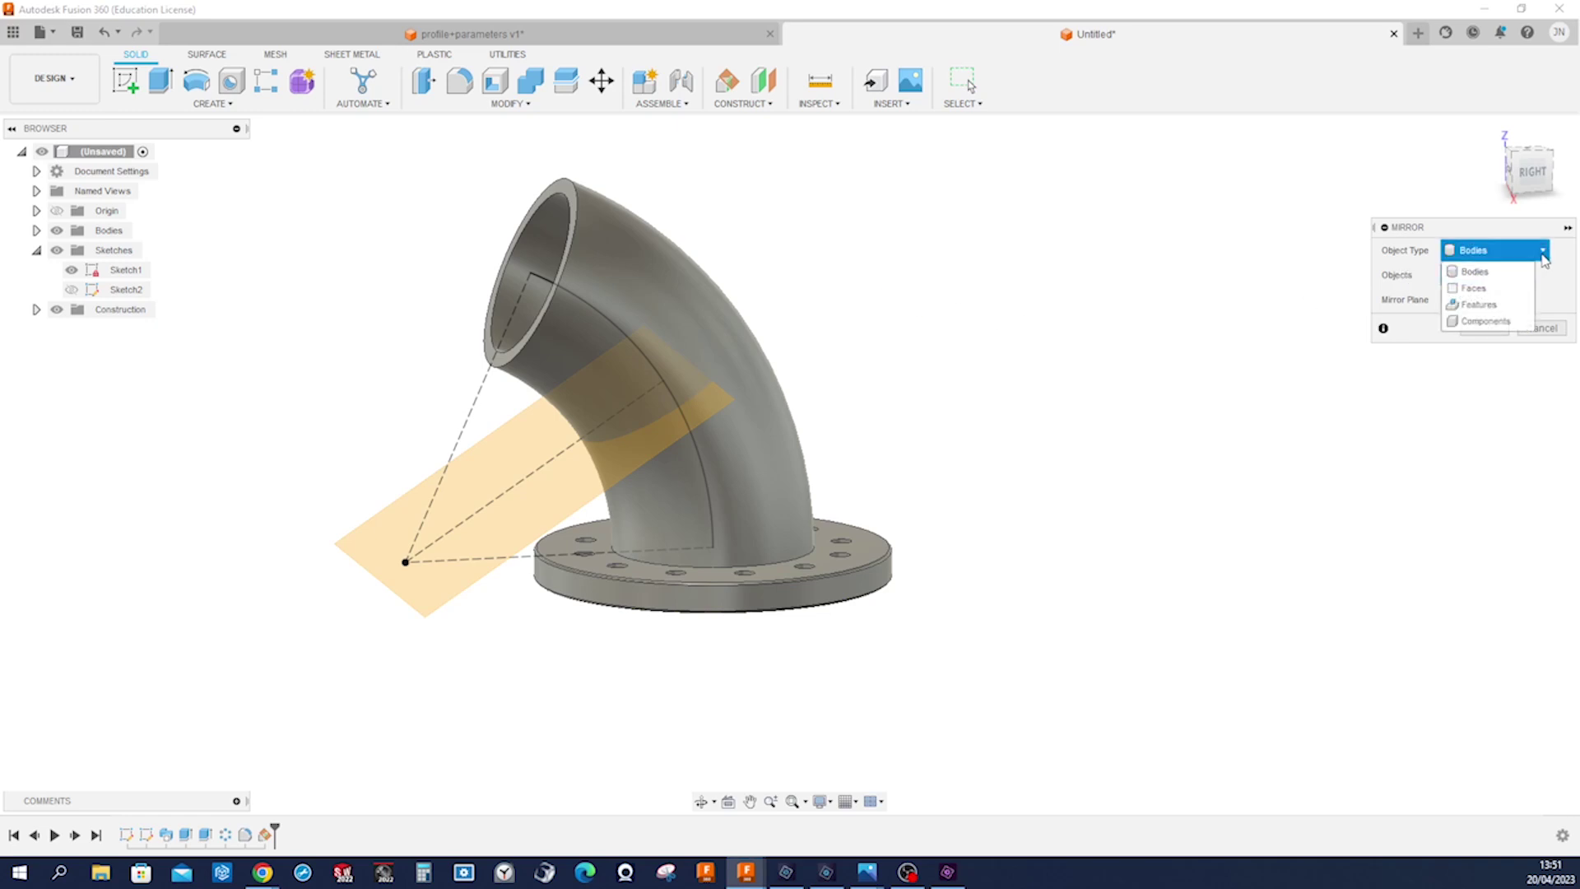
click(1475, 305)
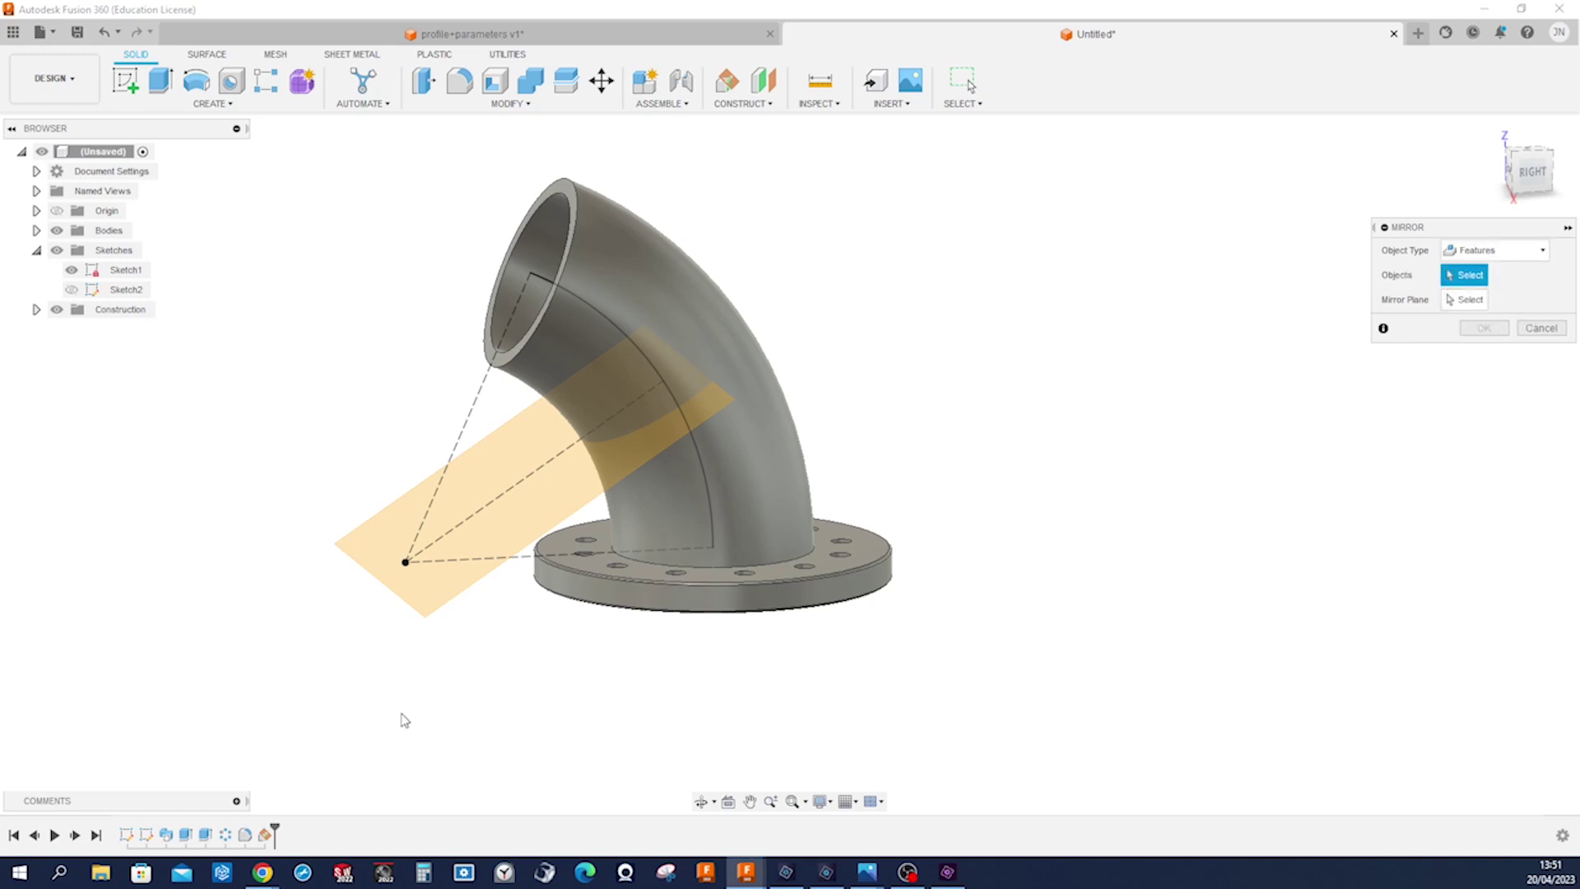
click(187, 835)
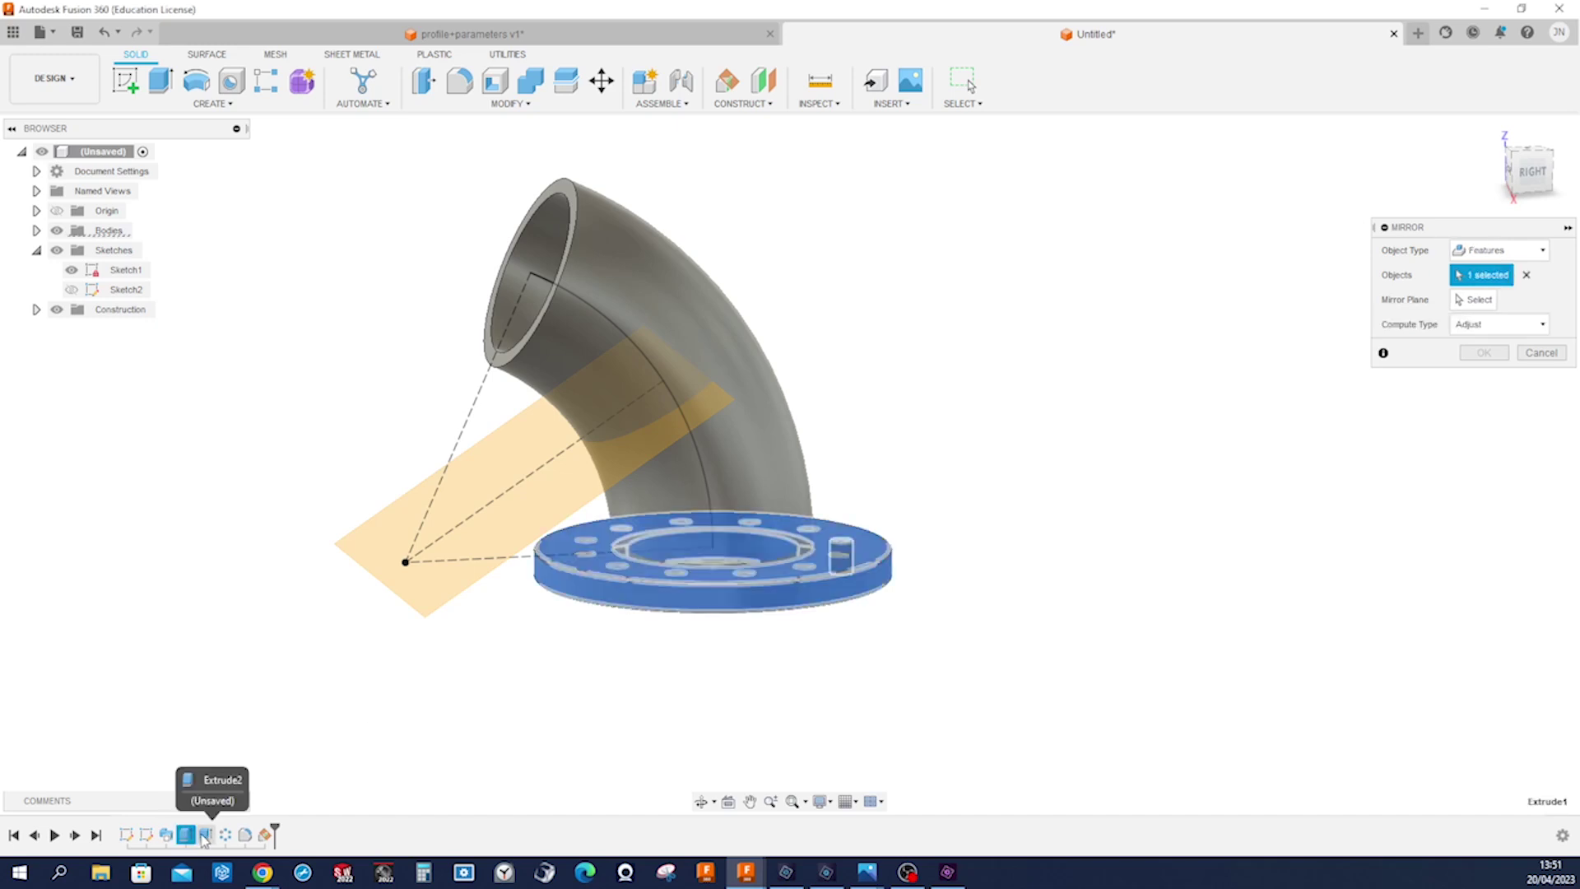
click(204, 835)
click(222, 835)
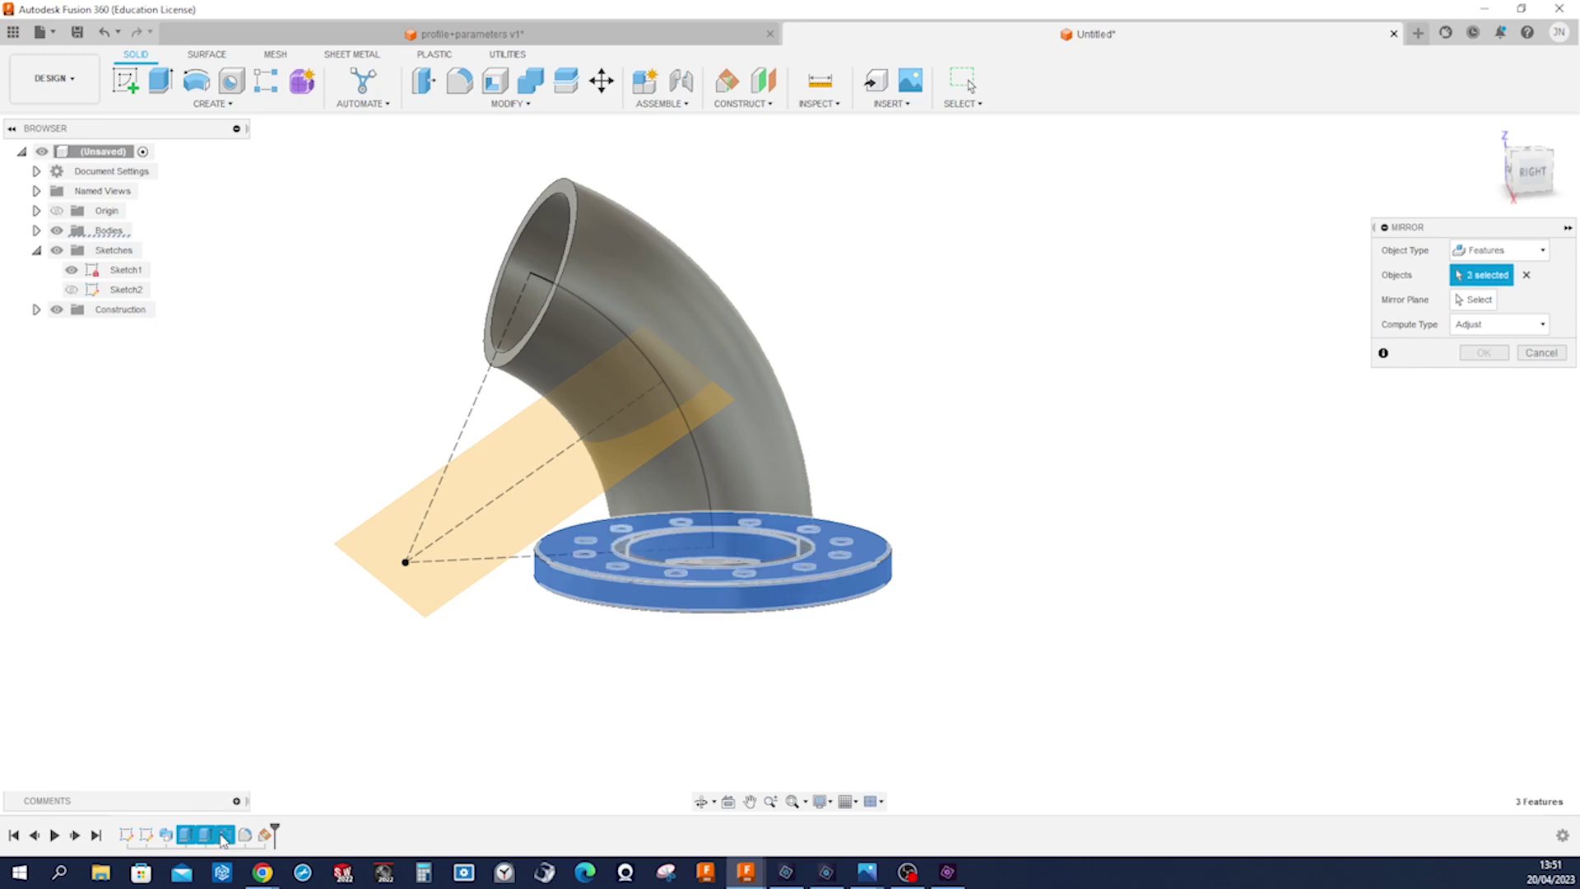
click(245, 835)
click(1476, 300)
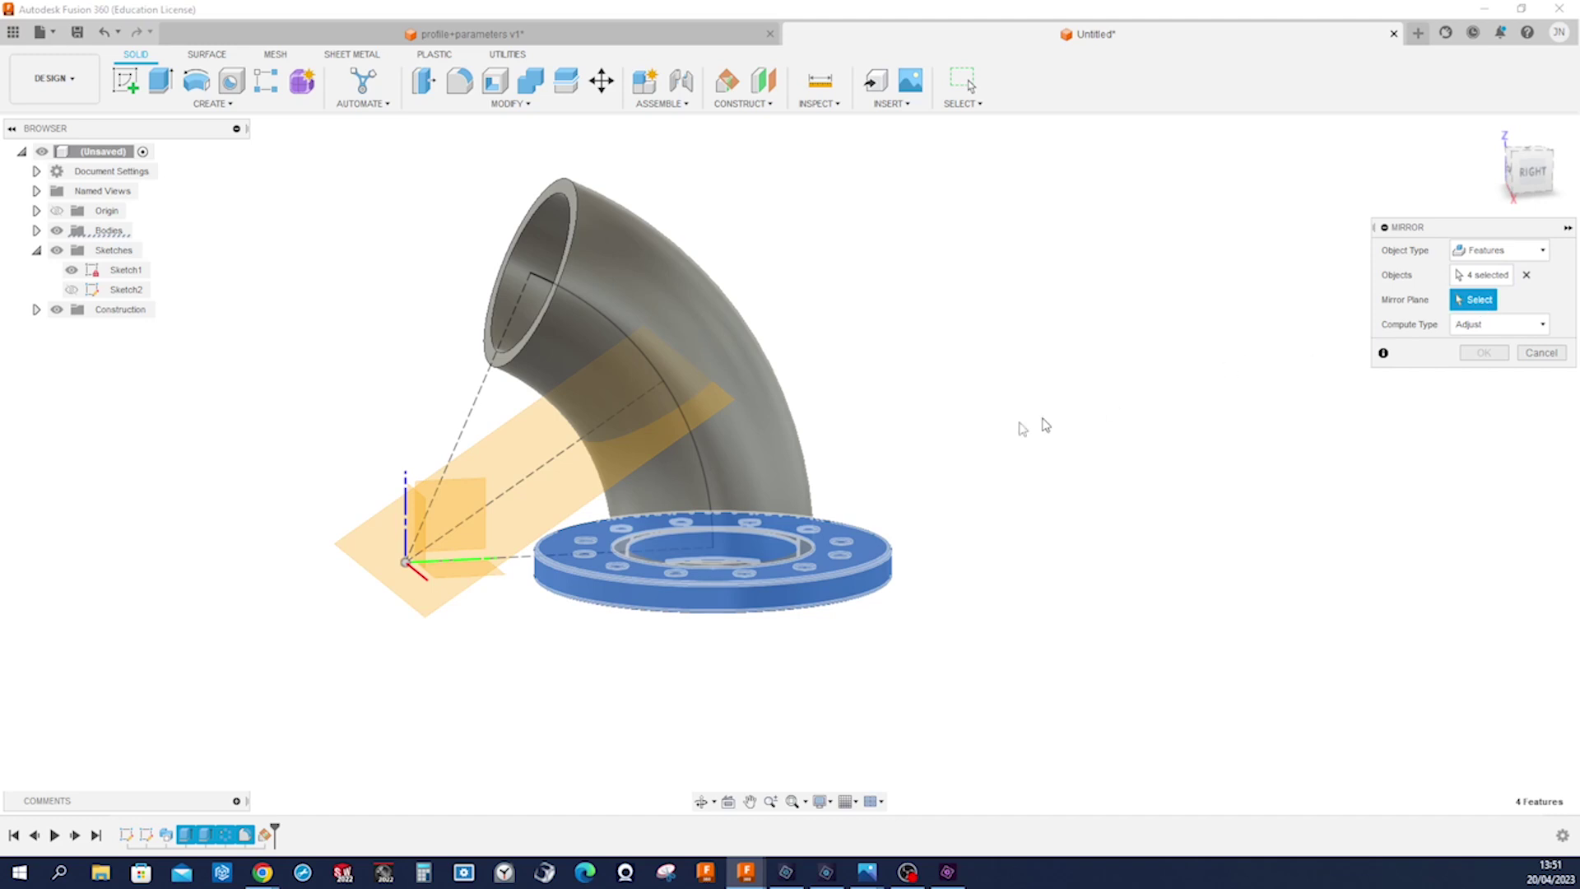
click(536, 515)
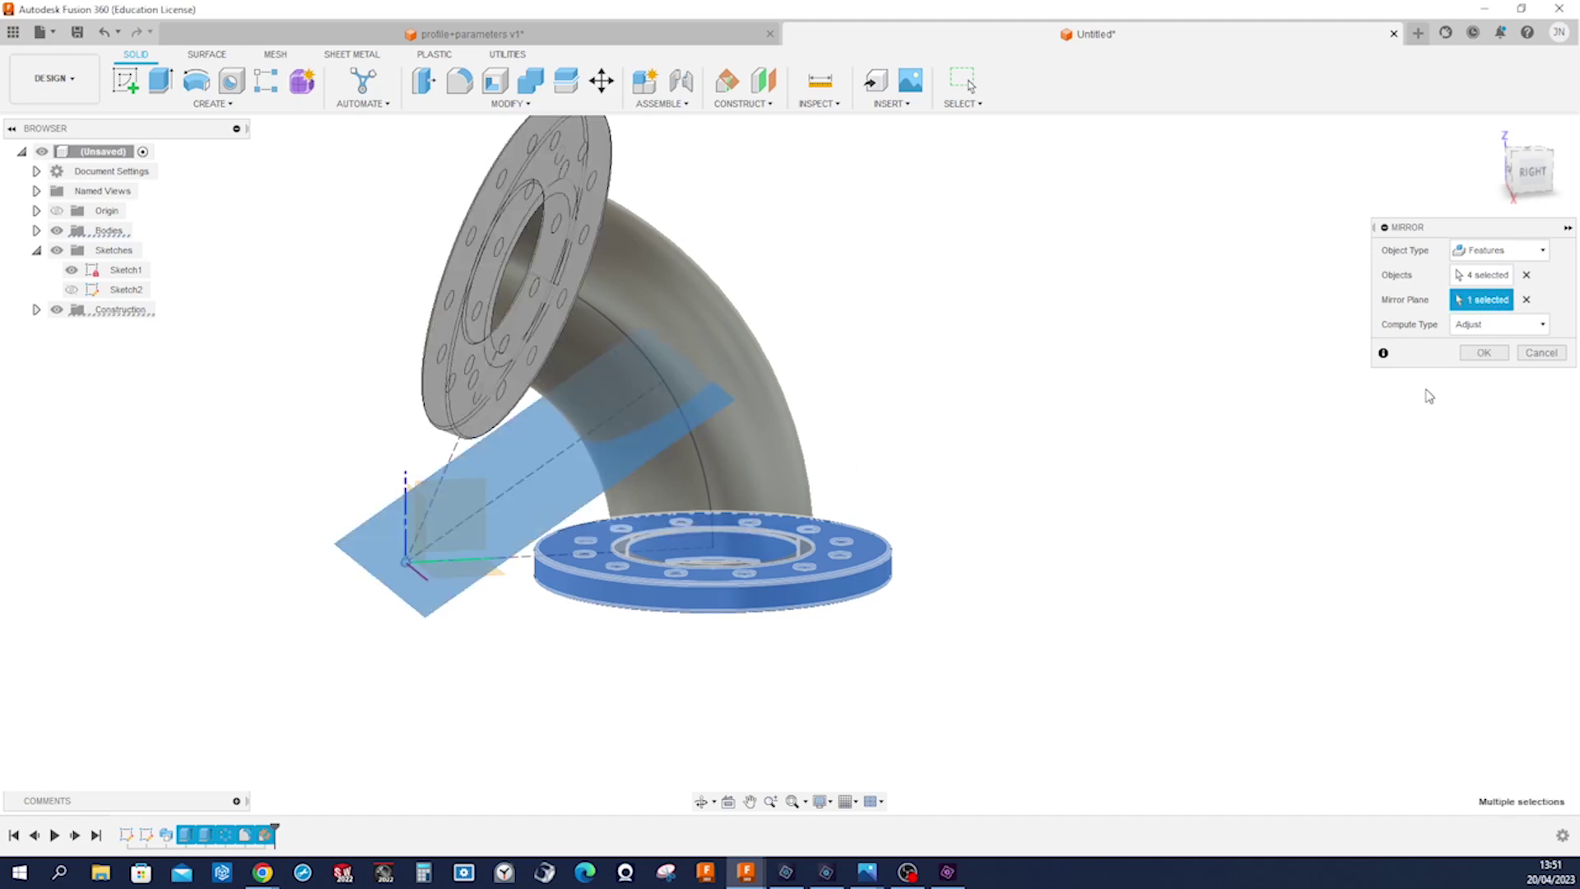
click(1487, 357)
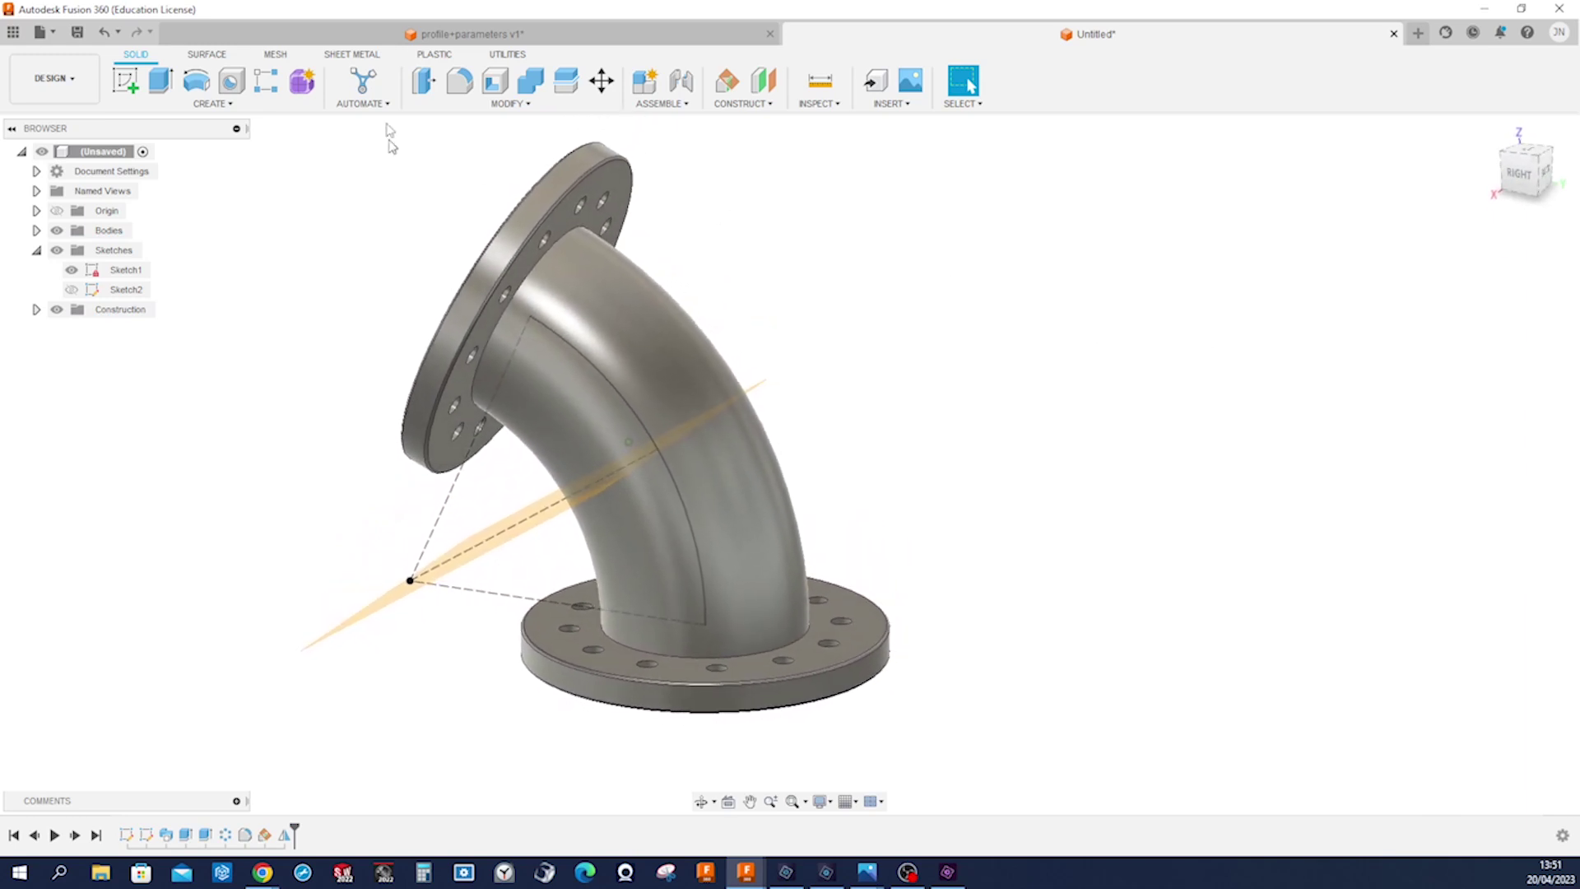
- Fillet the pipe-to-flange edges at the upper and lower flanges with a 1 mm radius
click(460, 83)
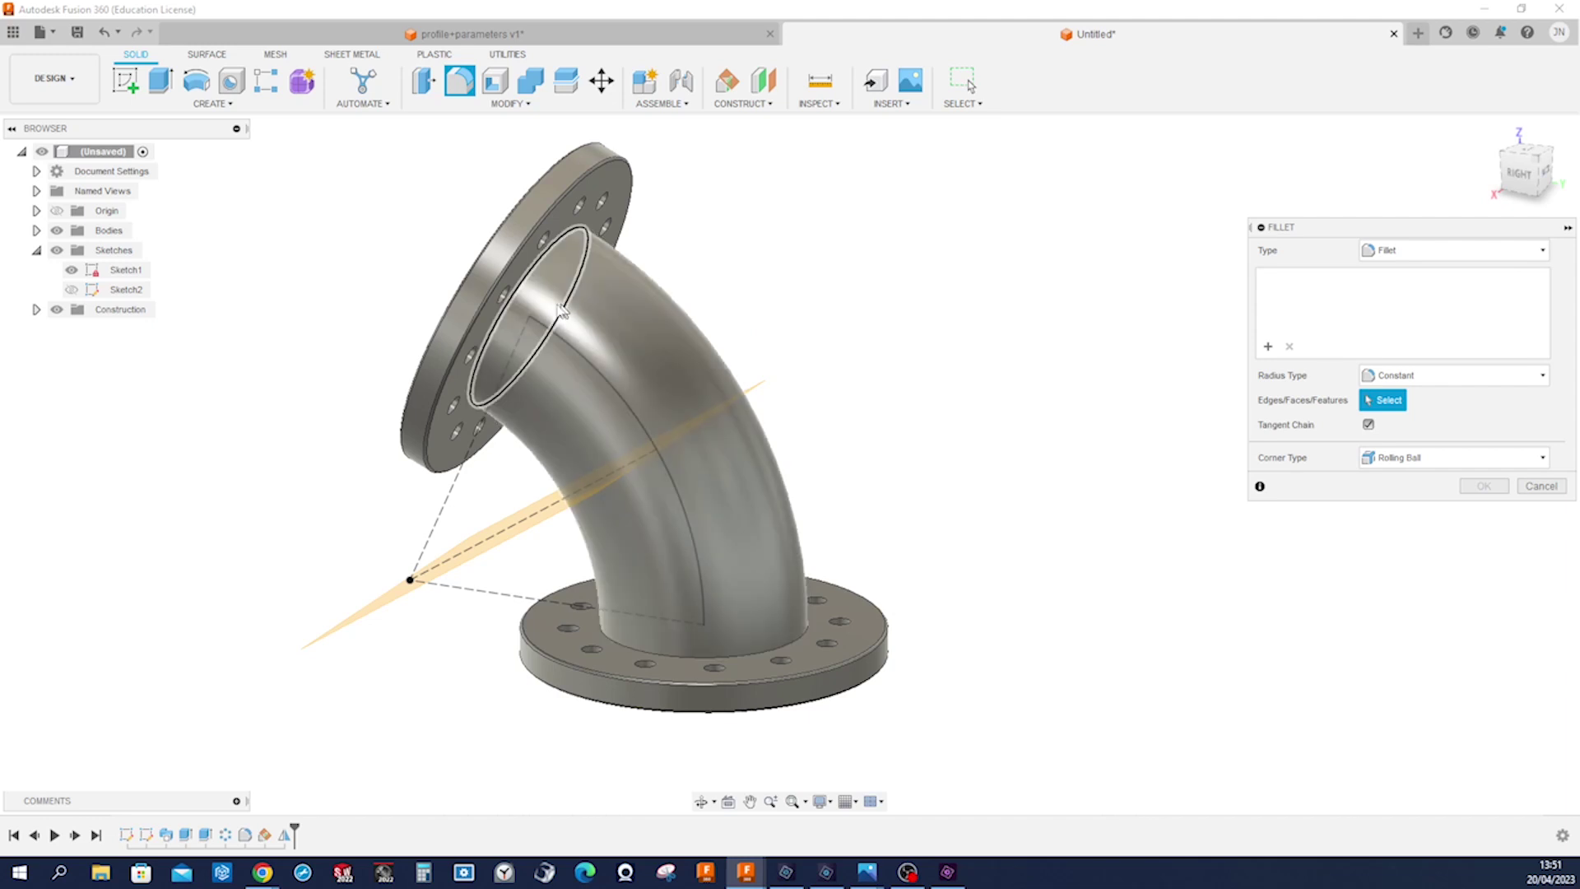
click(527, 286)
shift+middle_drag(527, 286, 730, 534)
click(734, 539)
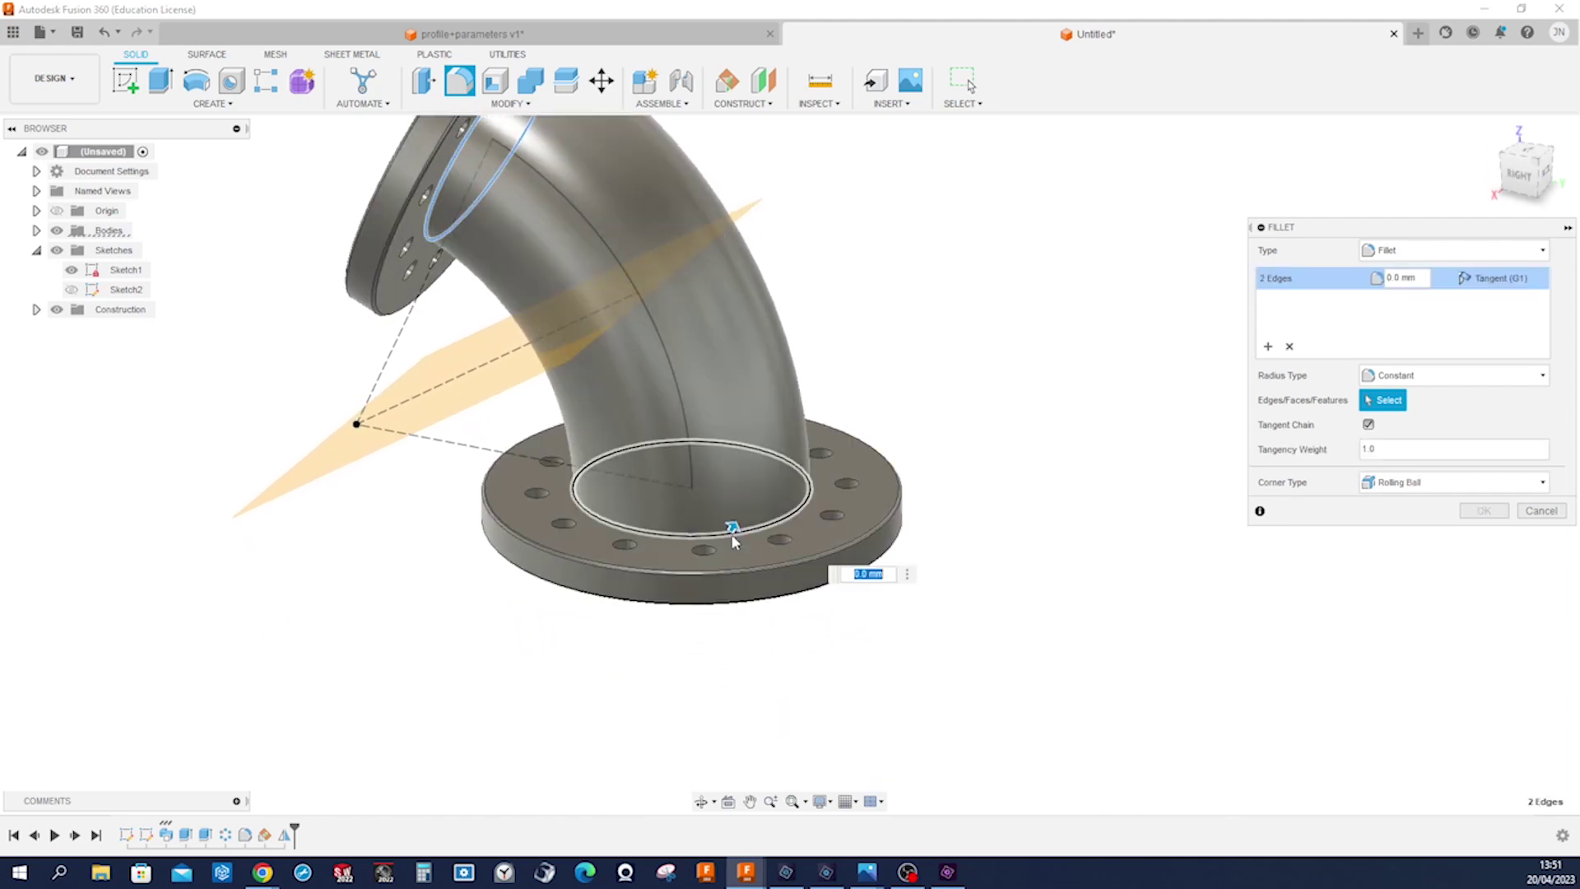
text(1)
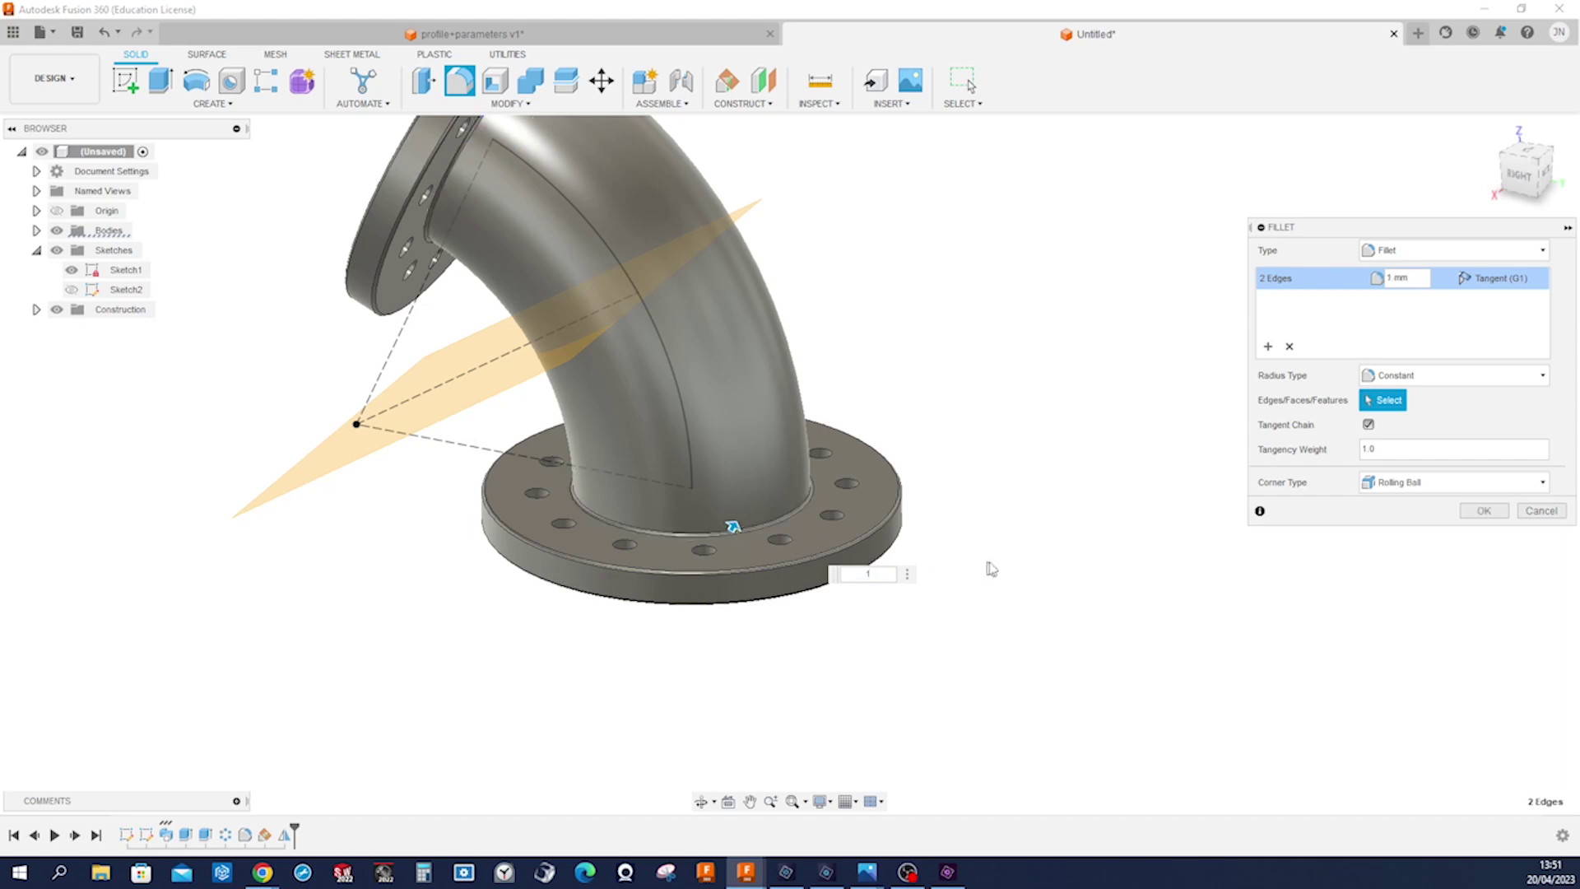
click(1480, 510)
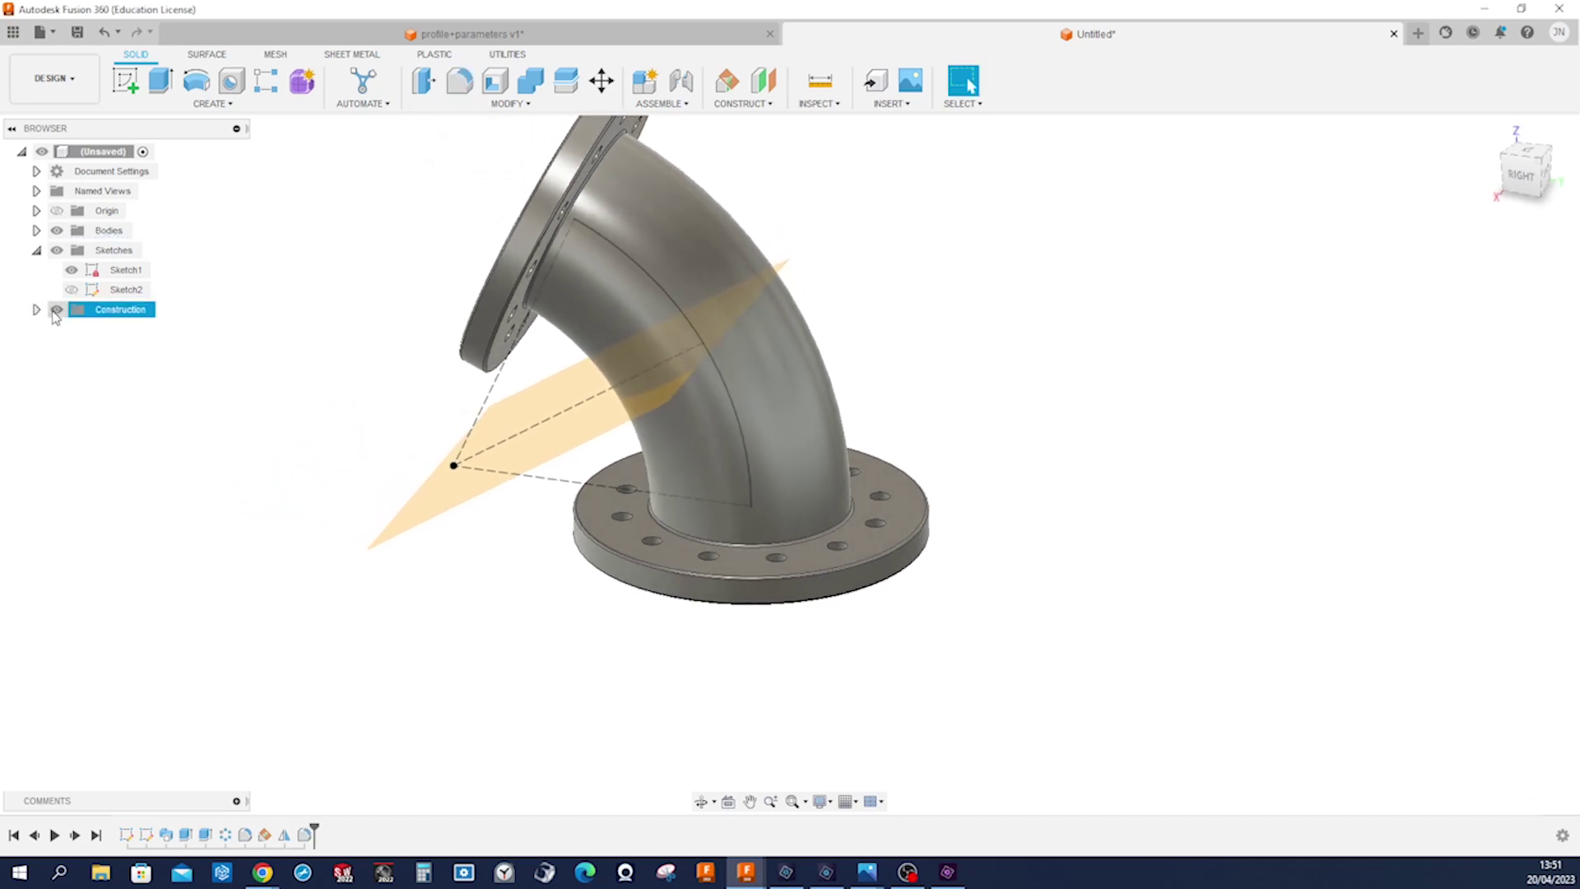
- Hide the Construction and Sketches folders in the Browser
click(56, 310)
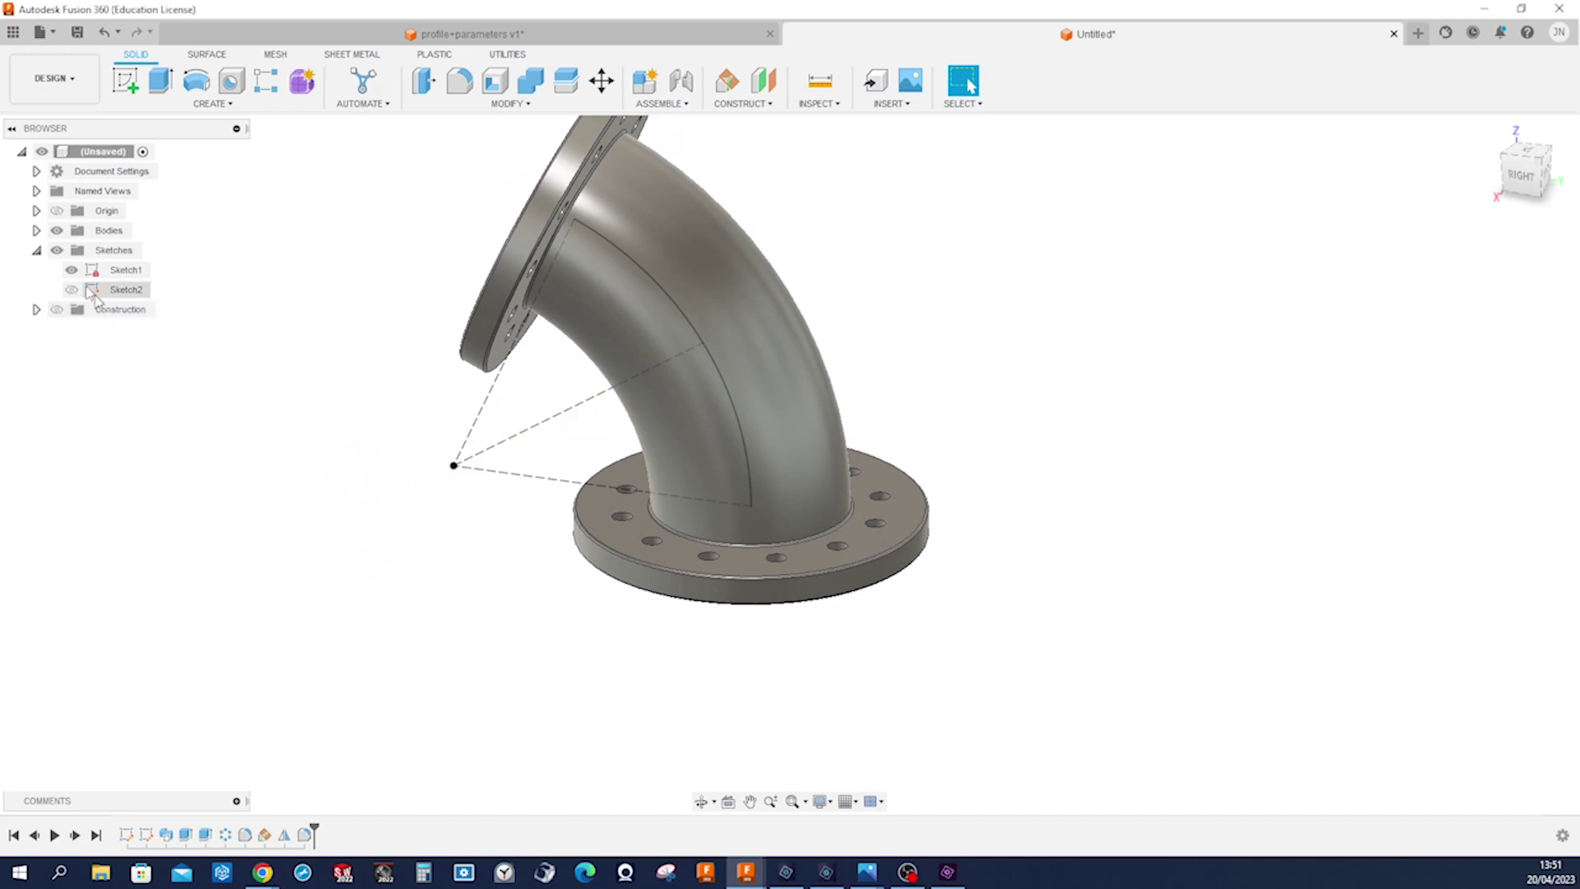
click(56, 250)
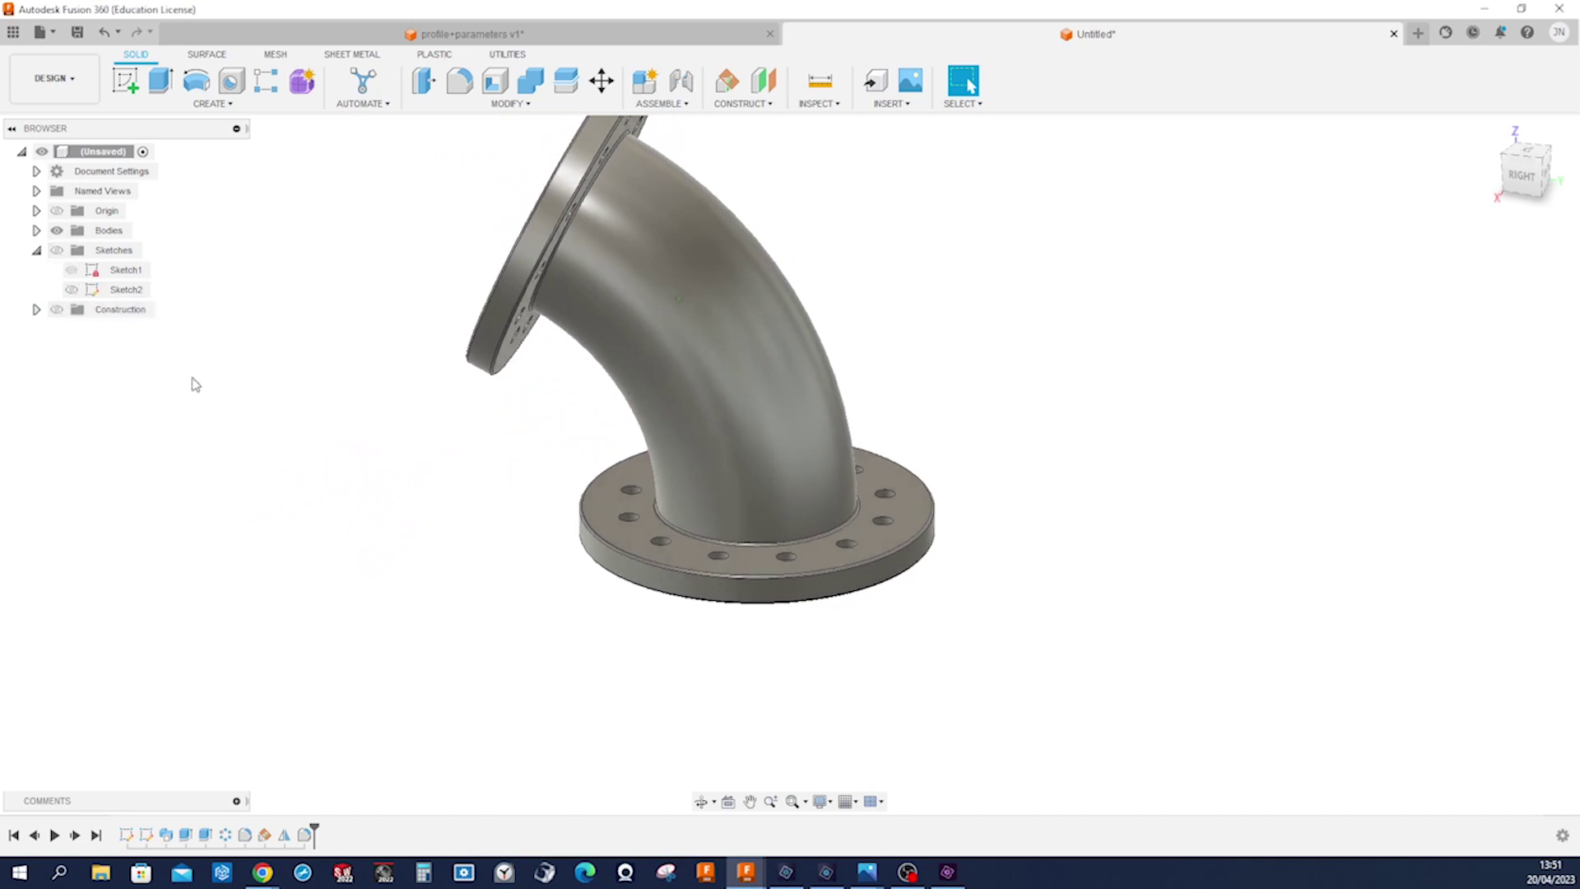